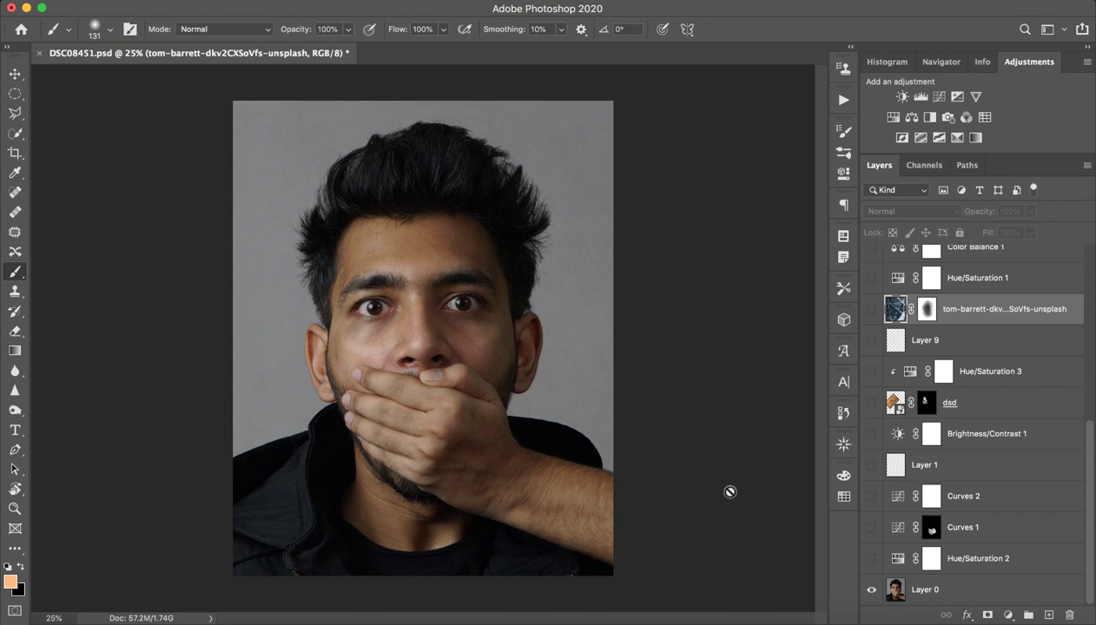
Try a crop on the portrait, cancel it, and switch to the Brush tool.
left_click(15, 153)
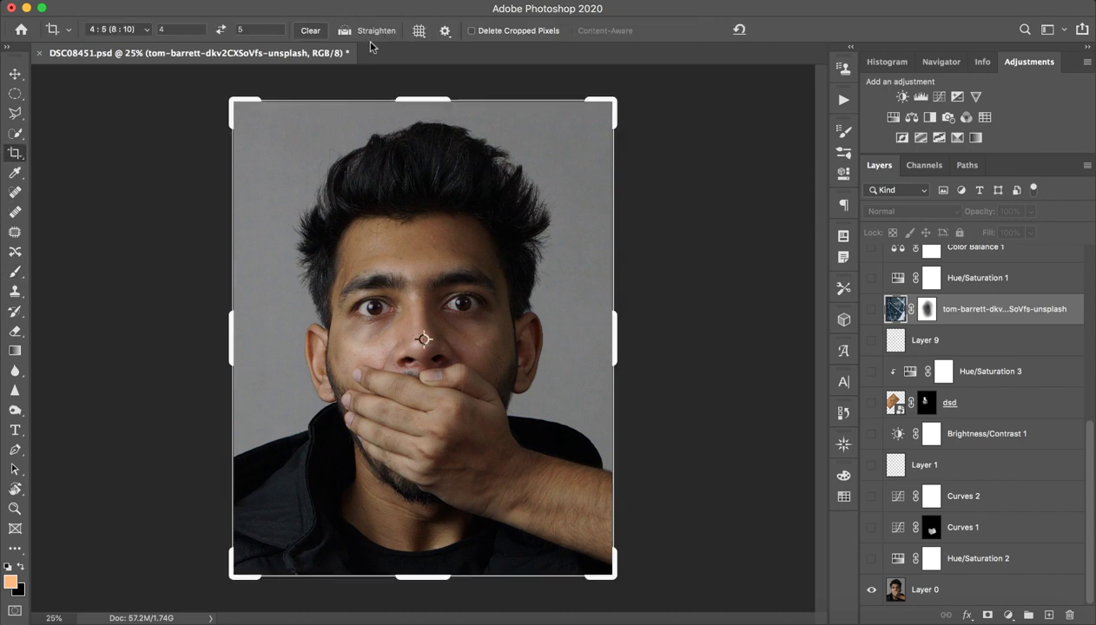
left_click(472, 31)
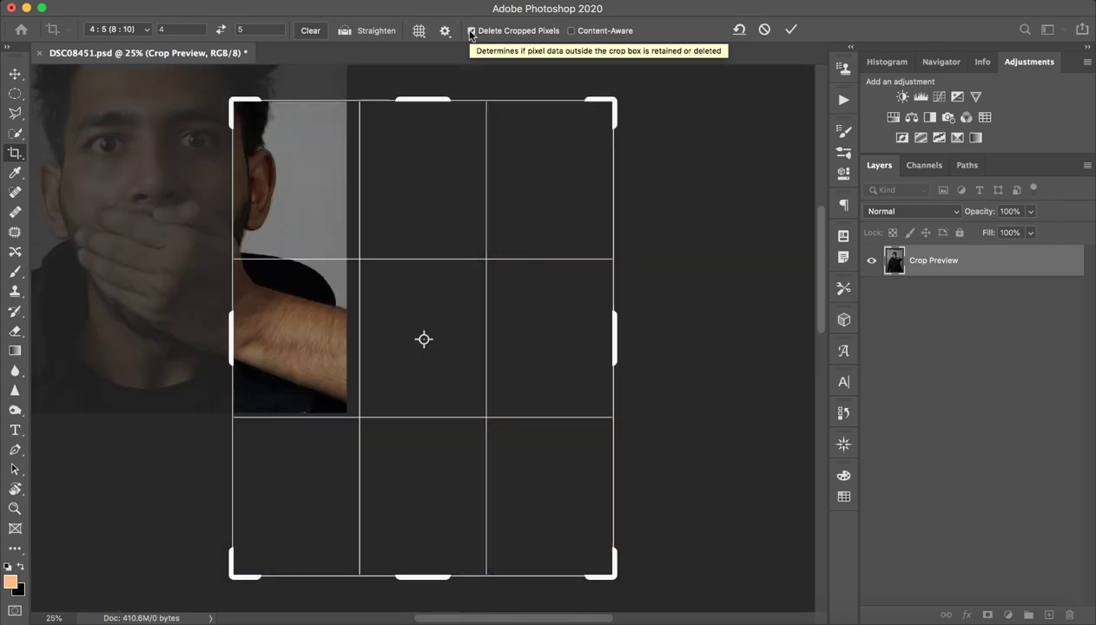
key("Escape")
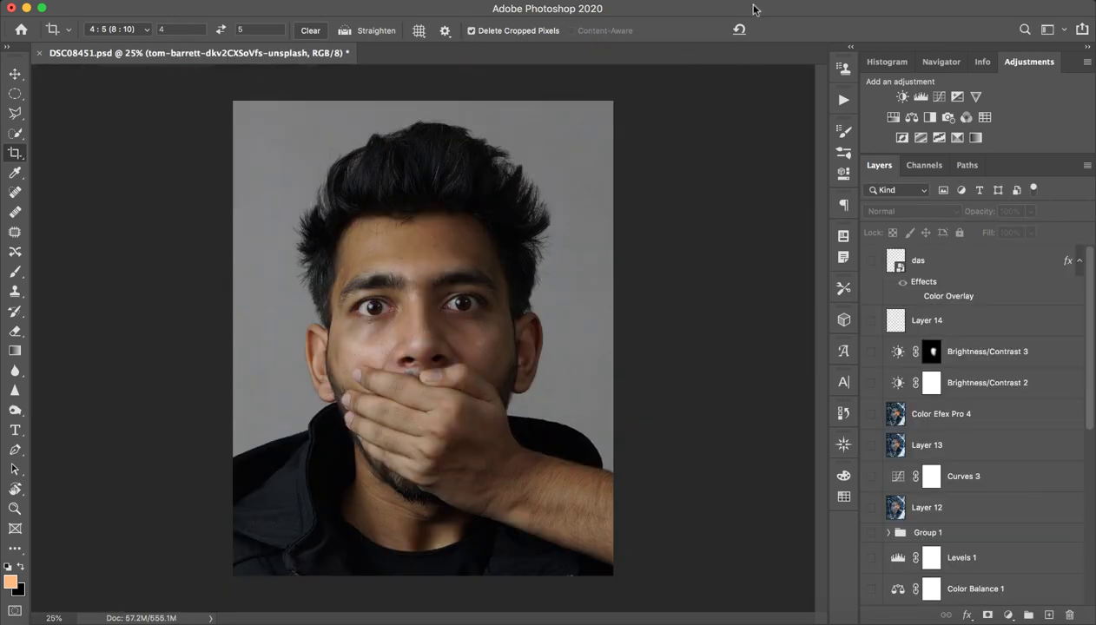
key("b")
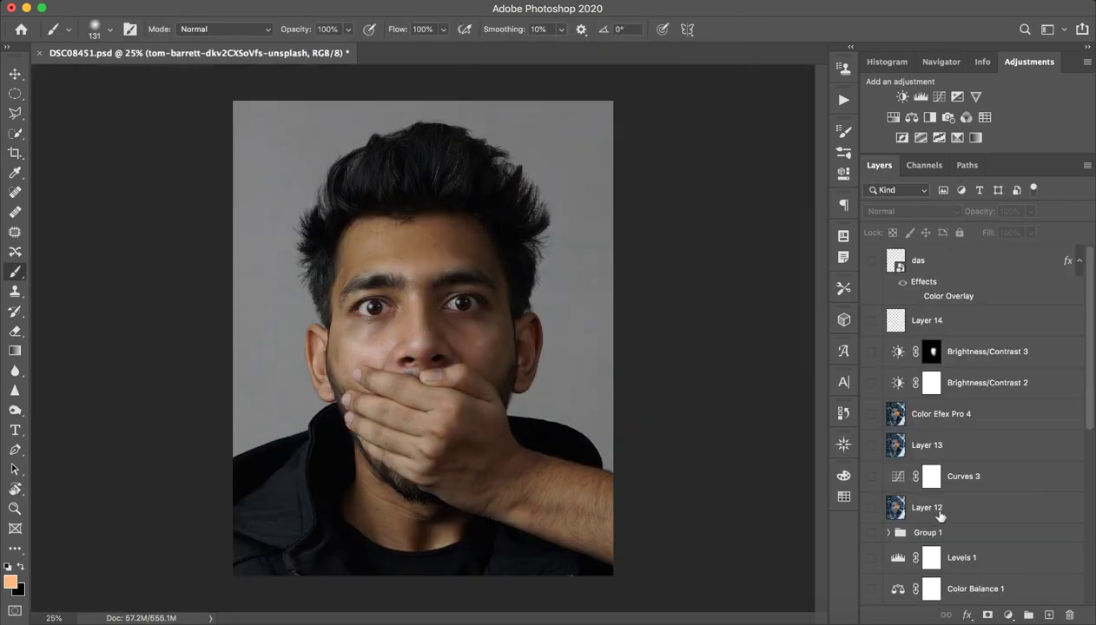
scroll(942, 508, "down", 10)
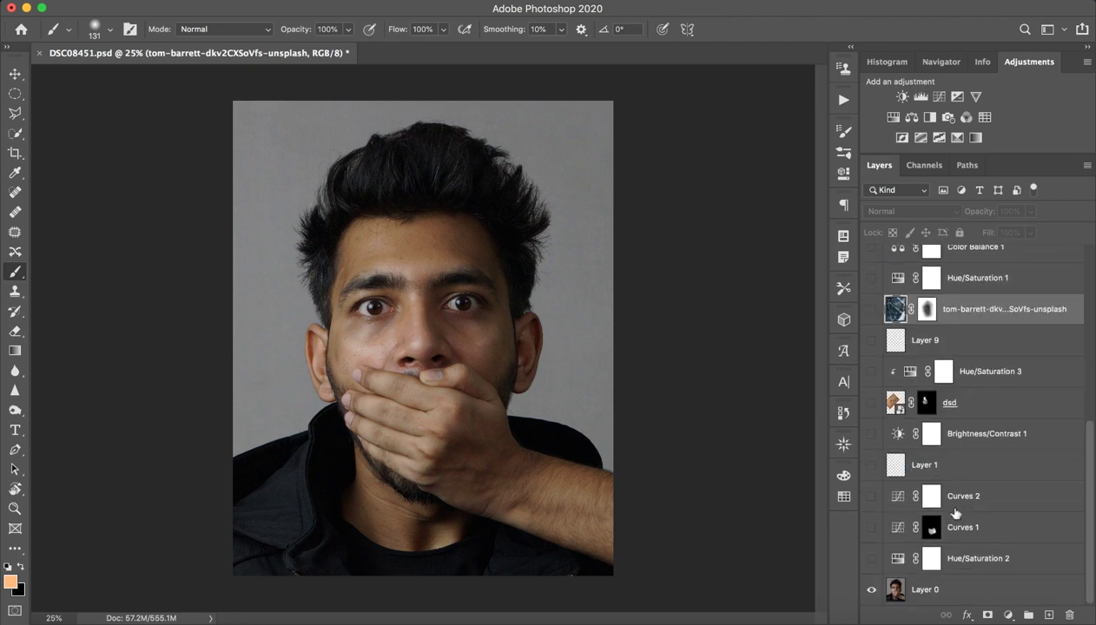
Toggle Layer 0's visibility, then turn on the cracked ice texture layer over the face.
left_click(872, 591)
left_click(872, 592)
left_click(942, 592)
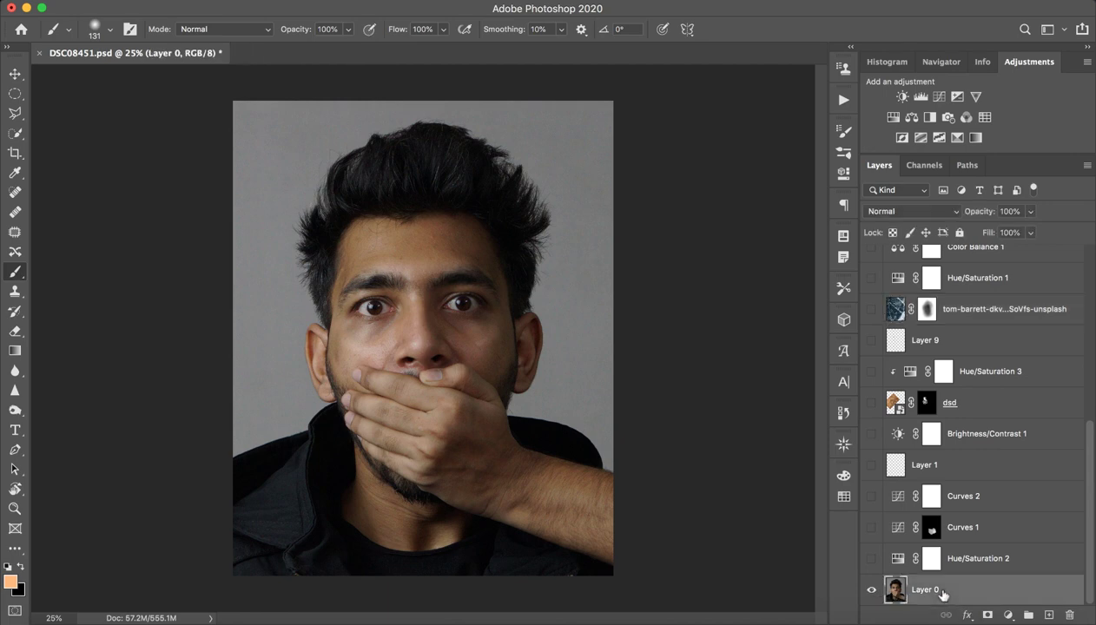
left_click(971, 321)
left_click(872, 311)
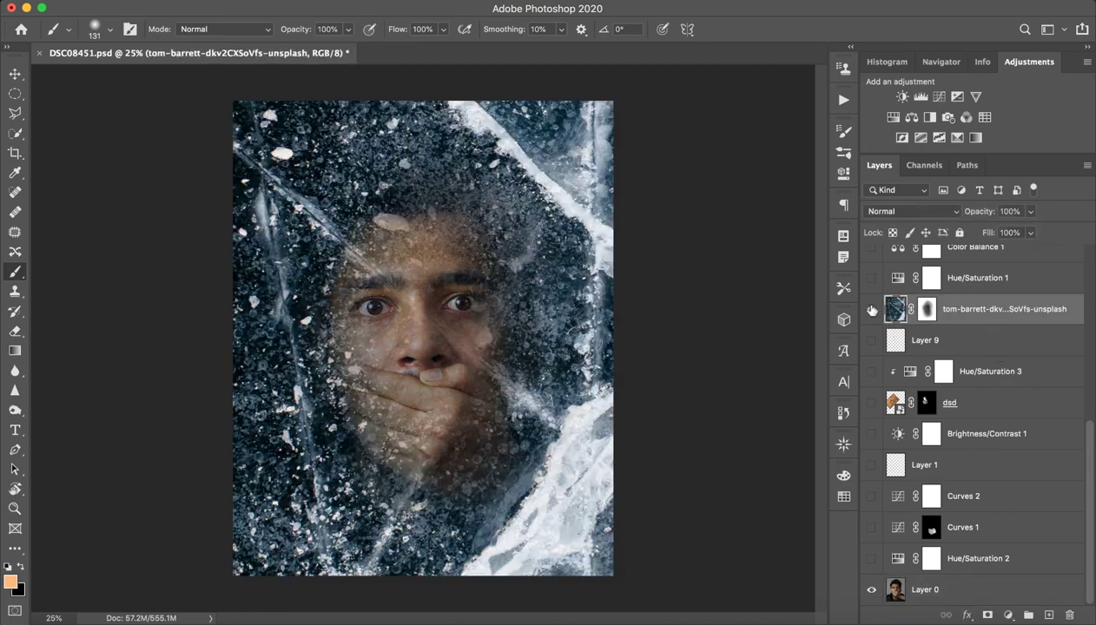
Quick Export the ice texture layer as a PNG named ice into Under Ice.
right_click(996, 324)
left_click(838, 434)
scroll(441, 330, "down", 3)
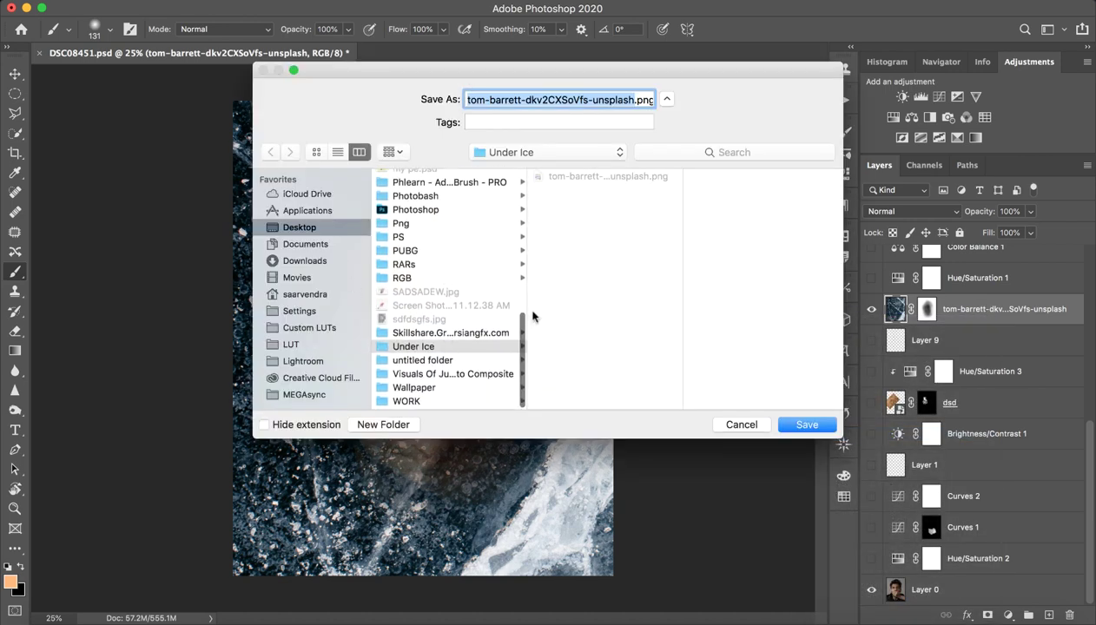
key("BackSpace")
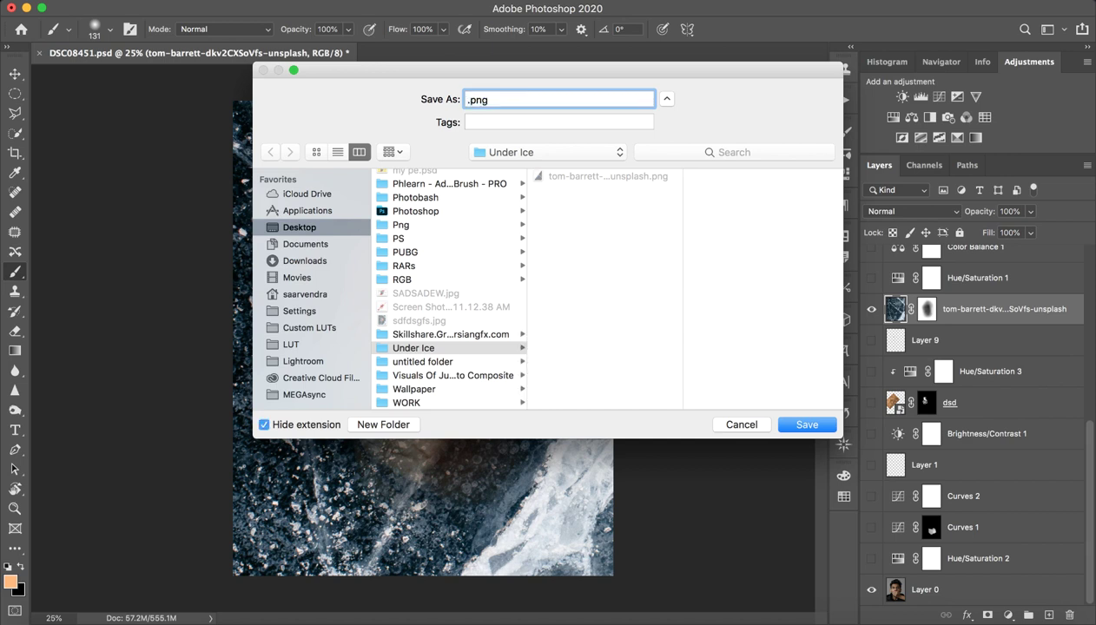
type("ice")
key("Return")
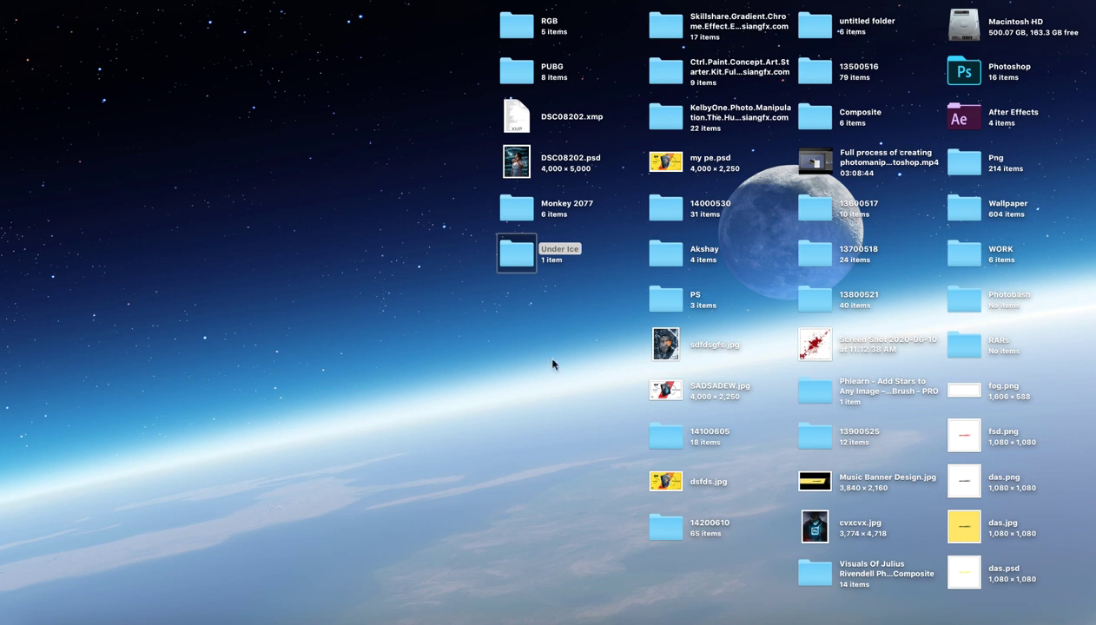
Open the Under Ice folder in Finder, close it, and switch between Photoshop and the desktop.
double_click(506, 264)
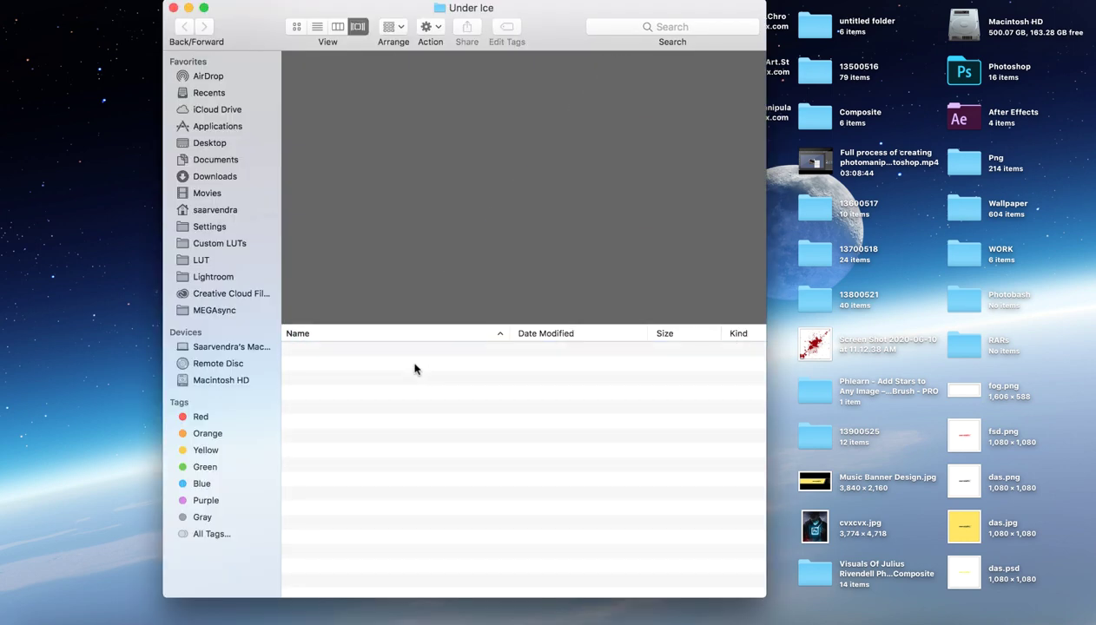
key("super+w")
key("super+Tab")
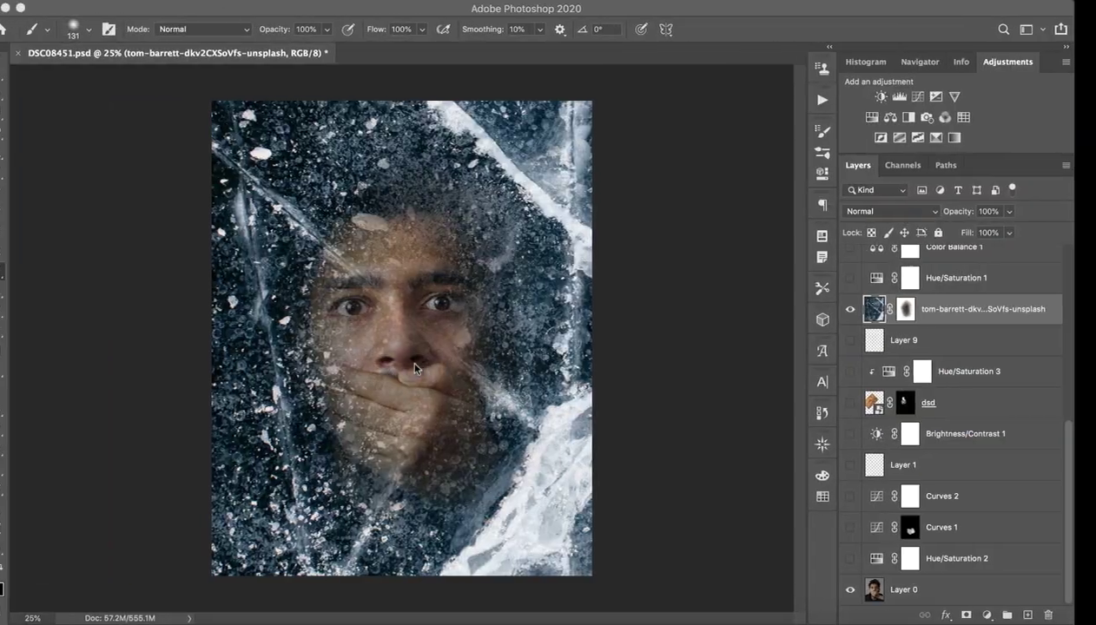
key("ctrl+Left")
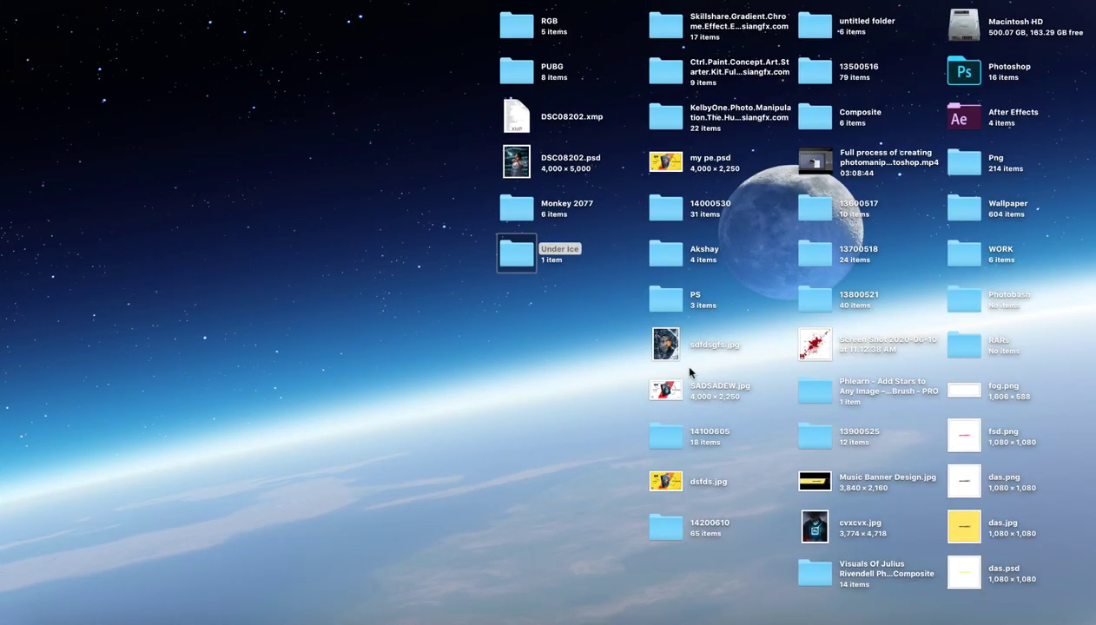
Reopen Under Ice to confirm ice.png (34.1 MB) is there, then return to Photoshop.
left_click(515, 265)
double_click(515, 265)
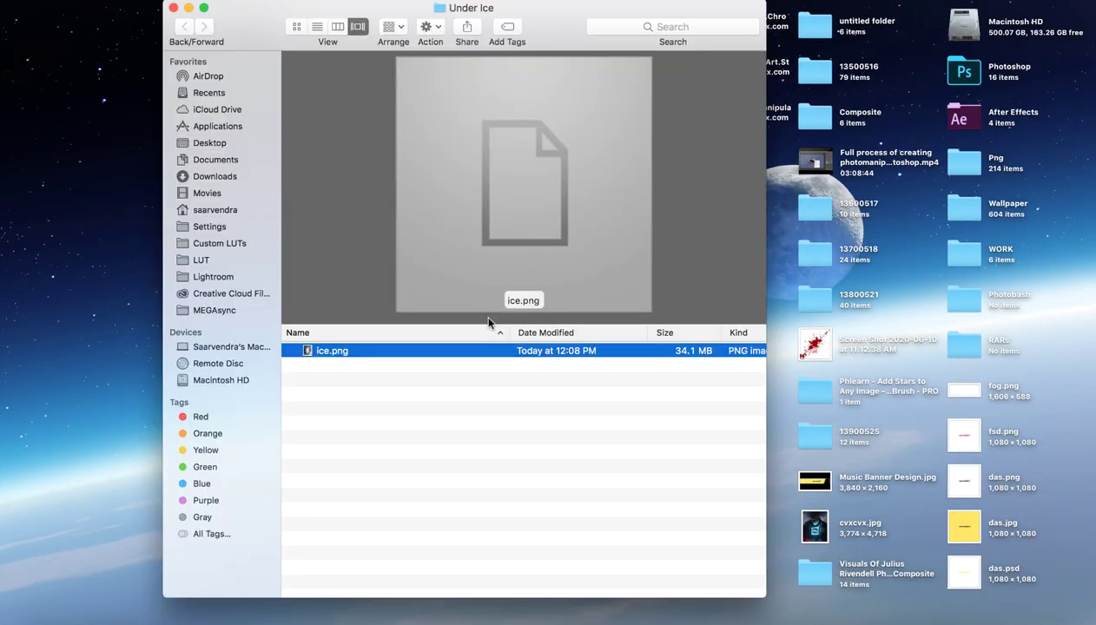
key("super+w")
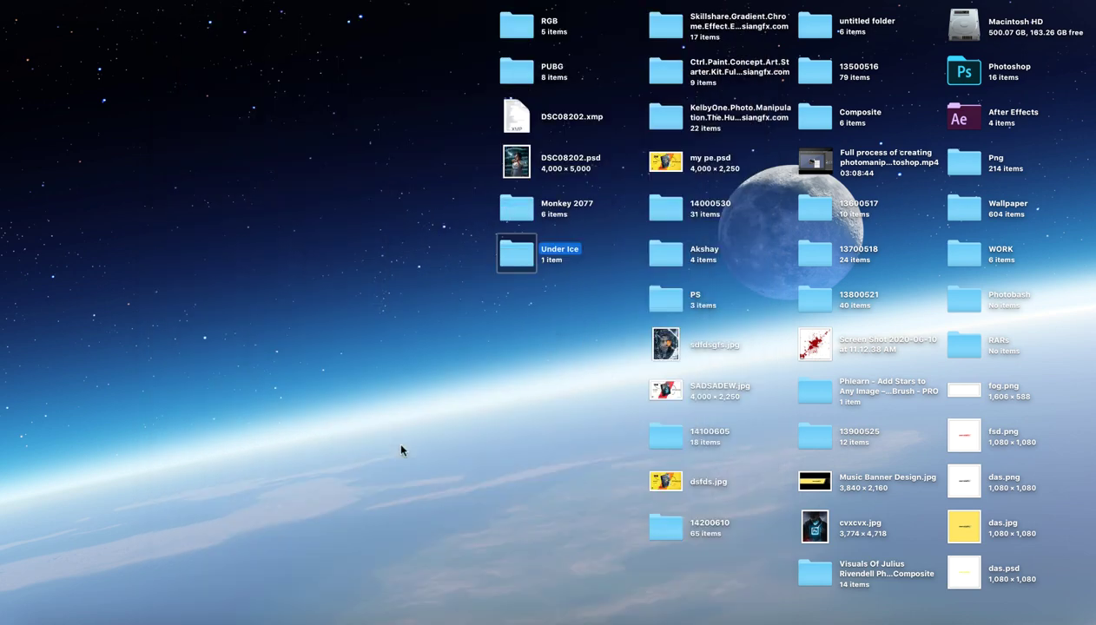
key("ctrl+Right")
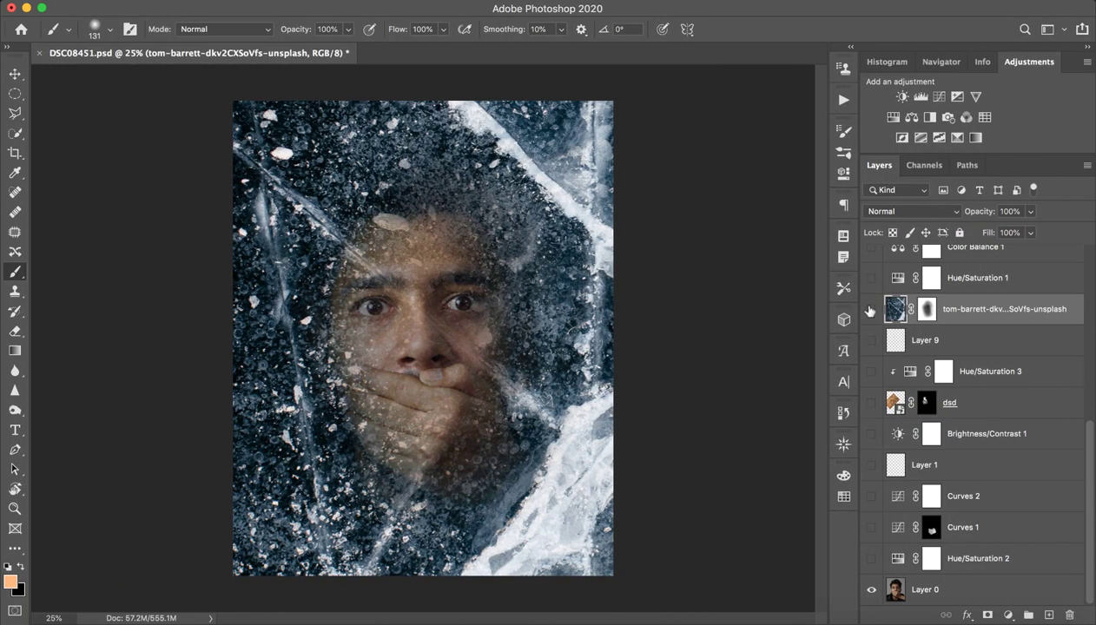
Toggle the ice layer to compare, then turn on and select Hue/Saturation 1.
left_click(871, 309)
left_click(871, 309)
scroll(909, 519, "up", 4)
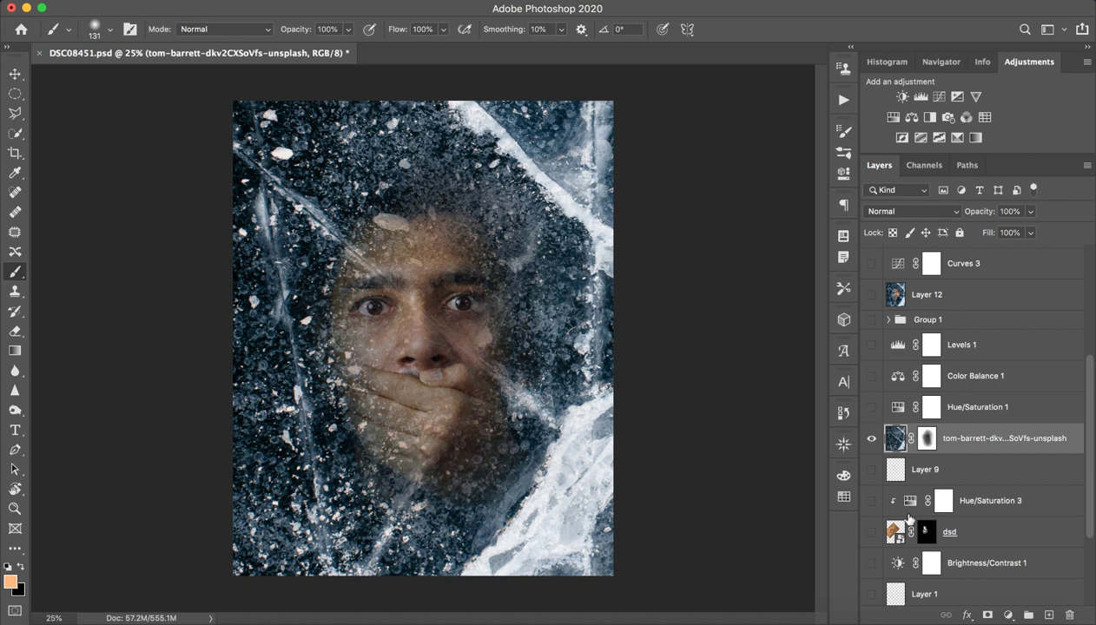
left_click(872, 408)
left_click(895, 408)
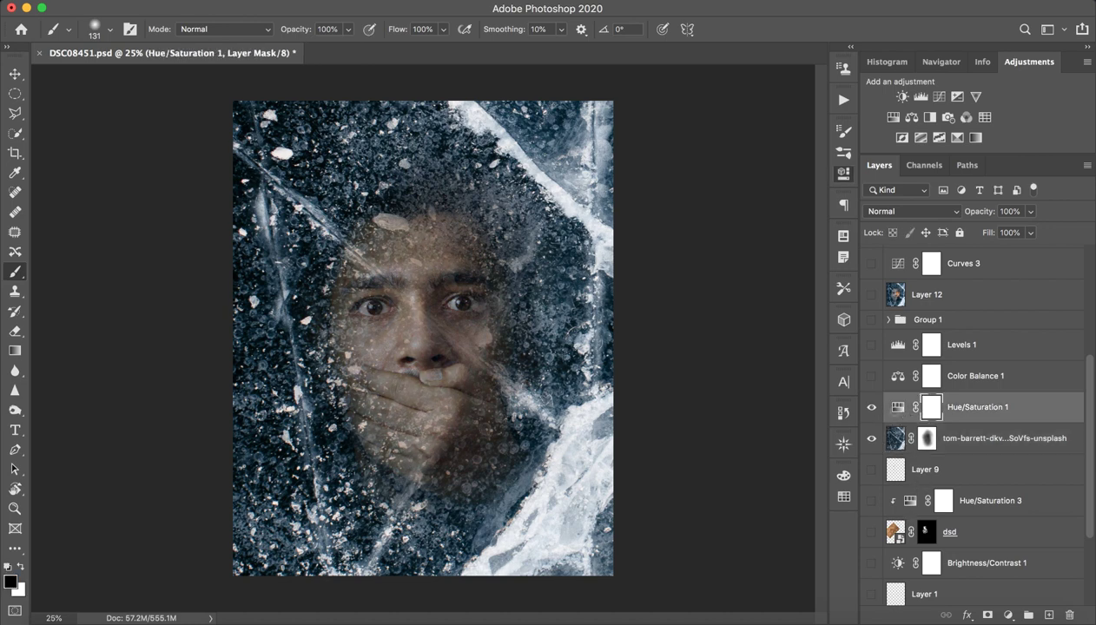
Fully desaturate the reds in Hue/Saturation 1, setting Reds Saturation to -100.
double_click(896, 405)
left_click(563, 194)
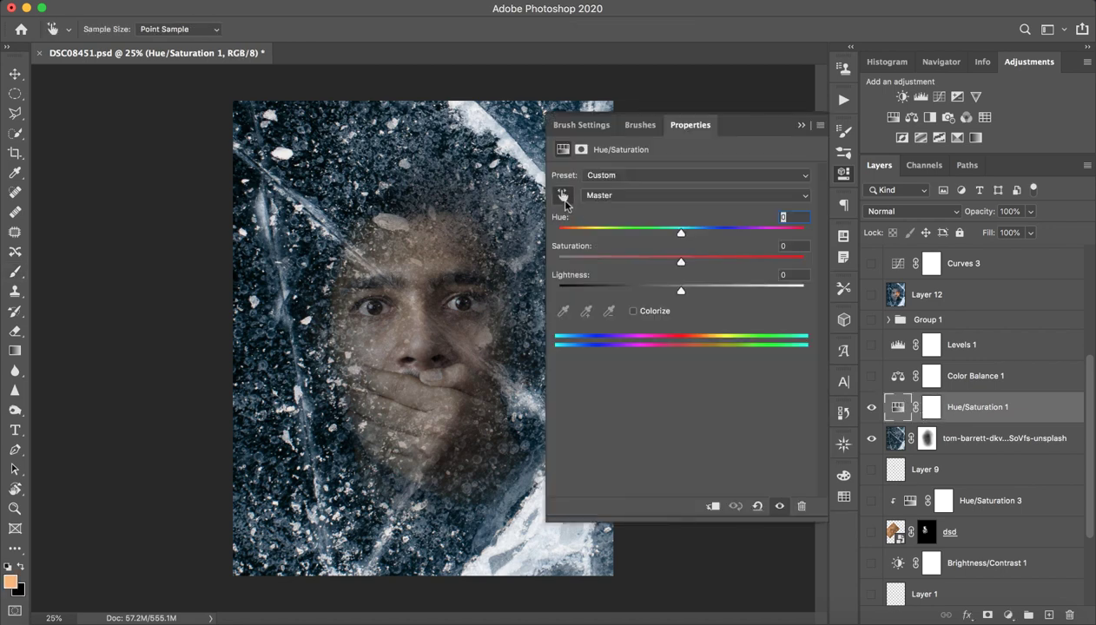
left_click_drag(487, 280, 427, 273)
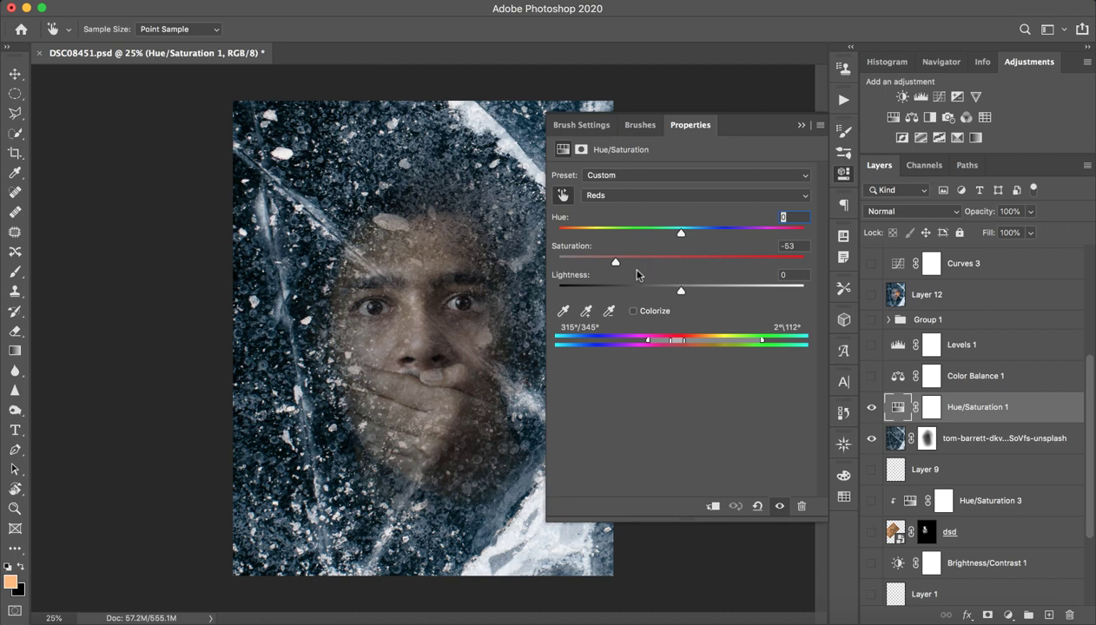
left_click_drag(616, 262, 548, 262)
left_click(800, 125)
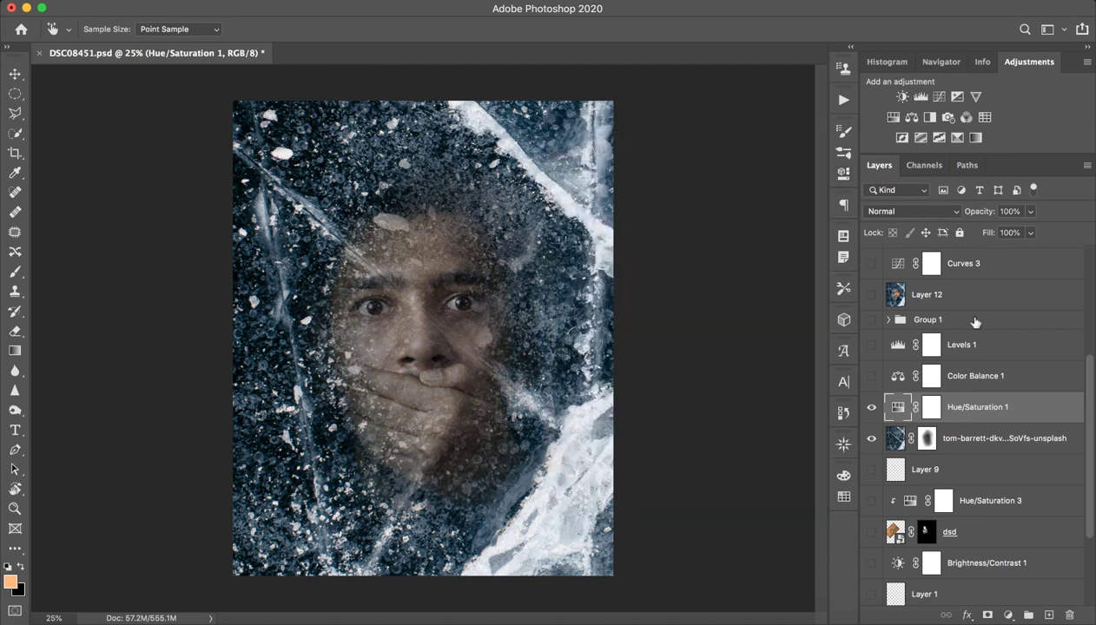
Reset default black and white colours on Color Balance 1's mask and make Color Balance 1 visible.
left_click(999, 379)
key("b")
key("d")
left_click(871, 375)
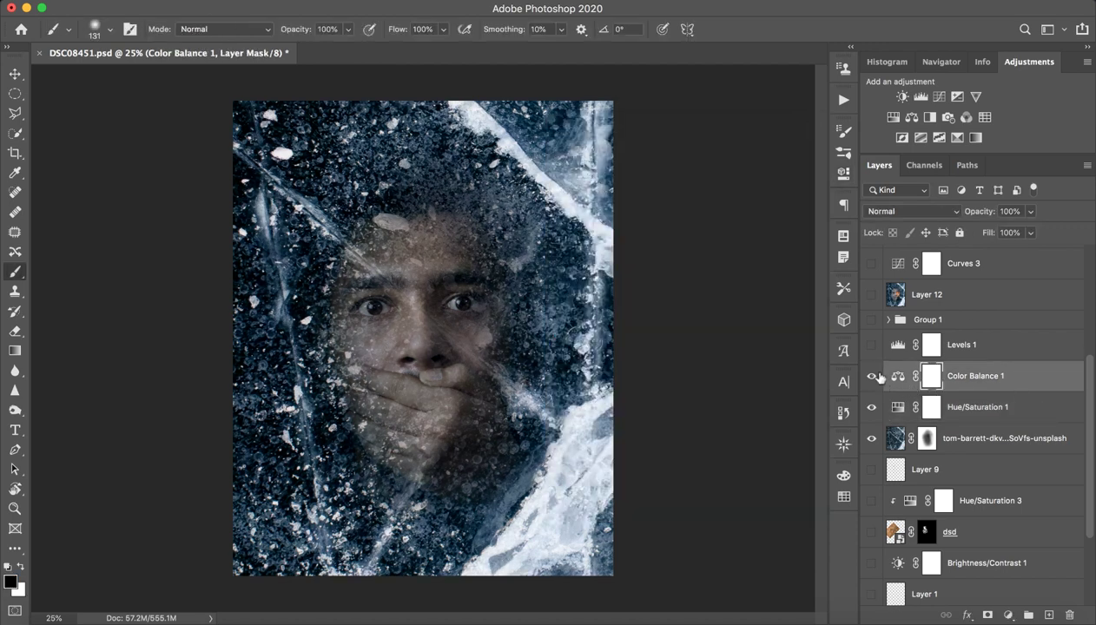
In Color Balance 1, review shadows and midtones, undoing a trial red shift on the midtones.
left_click(897, 378)
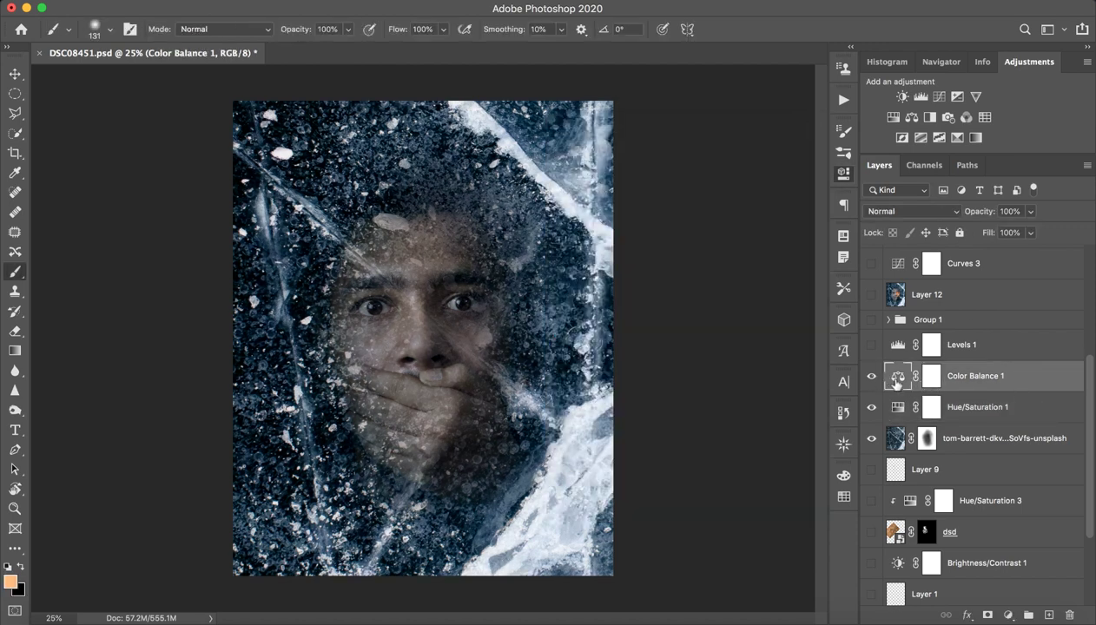
double_click(897, 377)
left_click(688, 174)
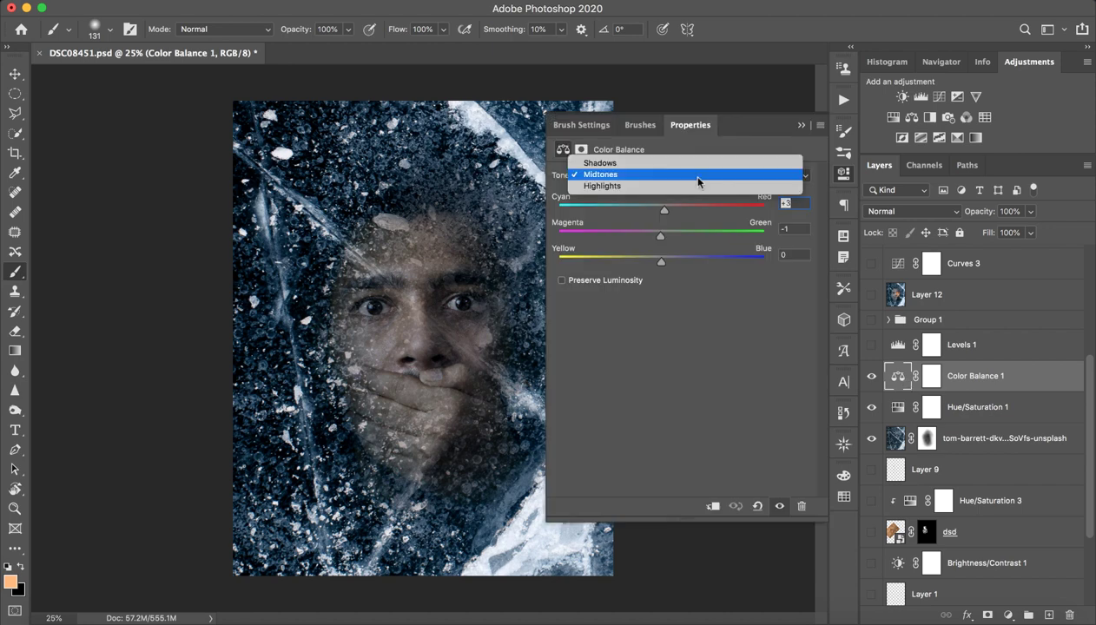
left_click(668, 159)
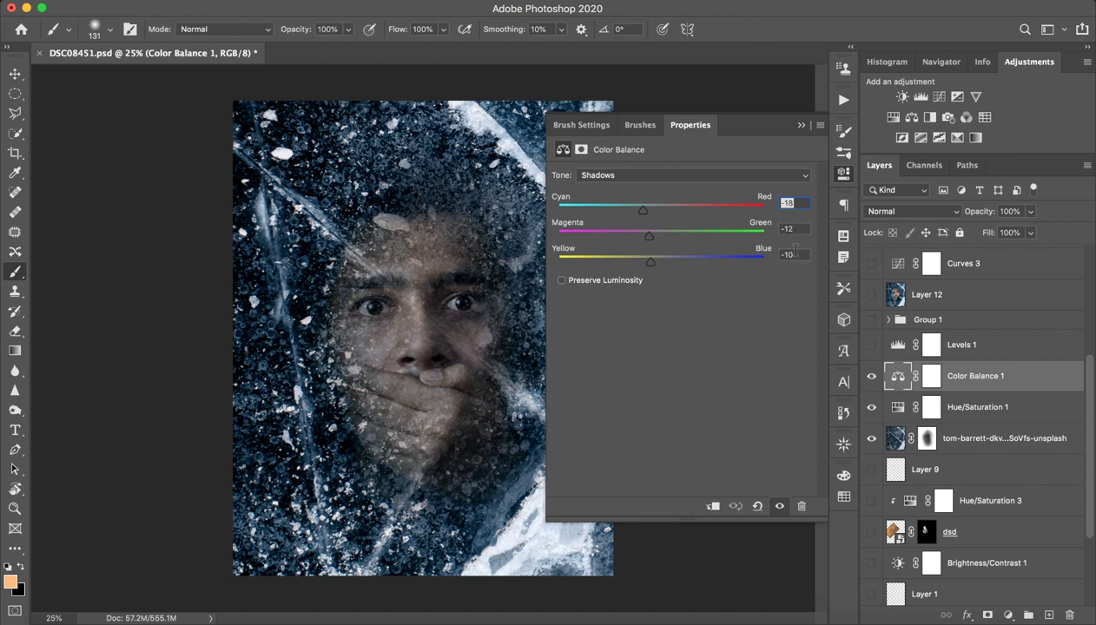
left_click(722, 174)
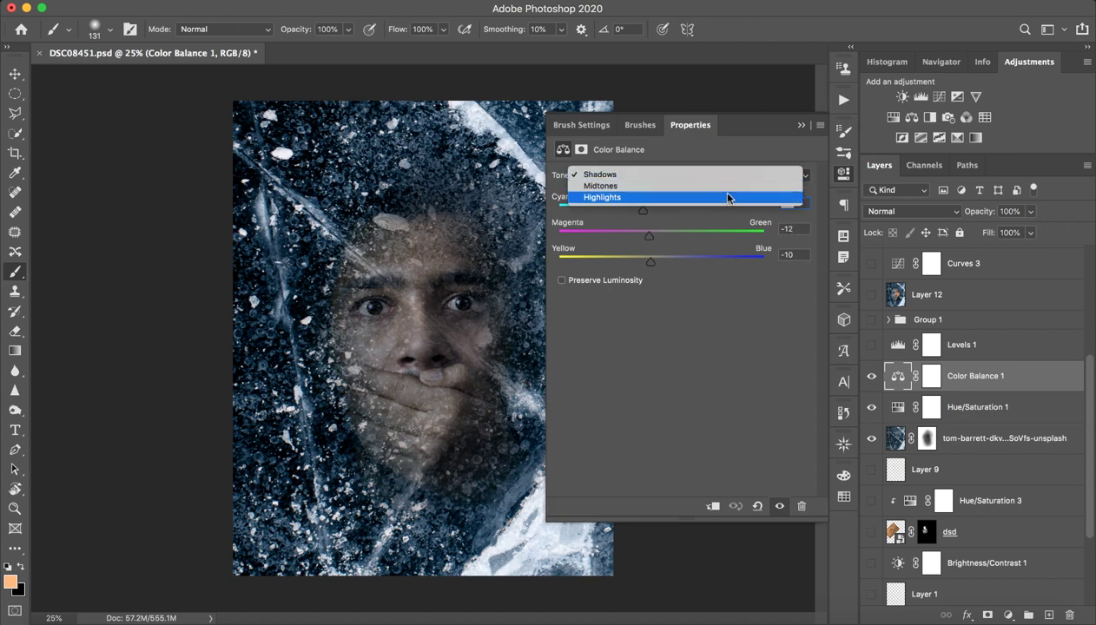
left_click(714, 187)
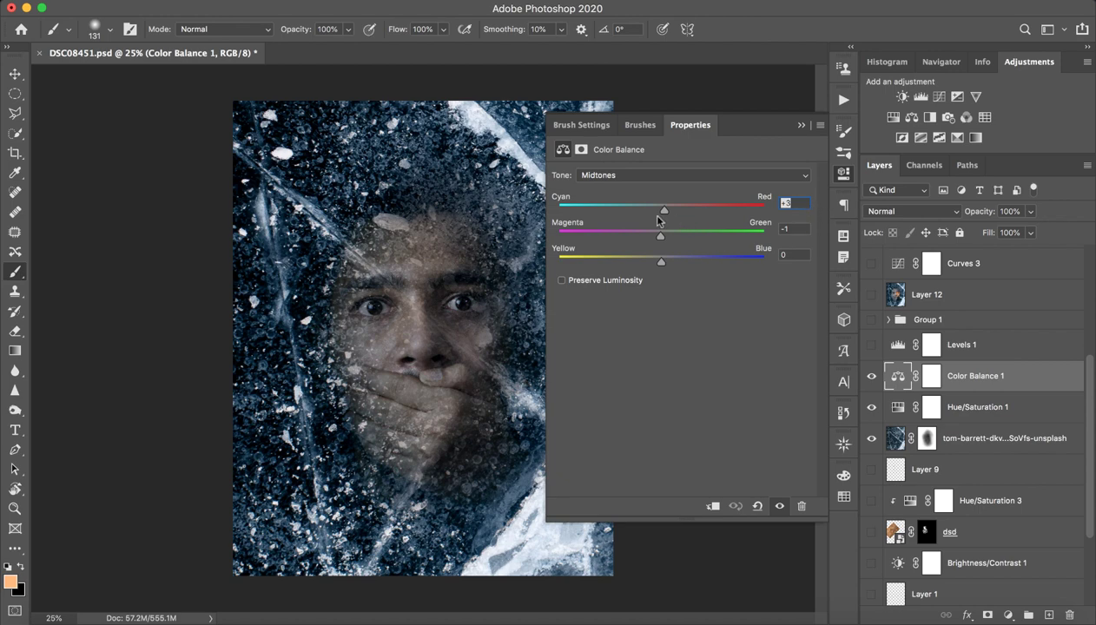
left_click_drag(662, 213, 691, 214)
key("ctrl+z")
Nudge the highlights' Yellow/Blue balance toward blue, then toggle Color Balance 1 to compare.
left_click(698, 174)
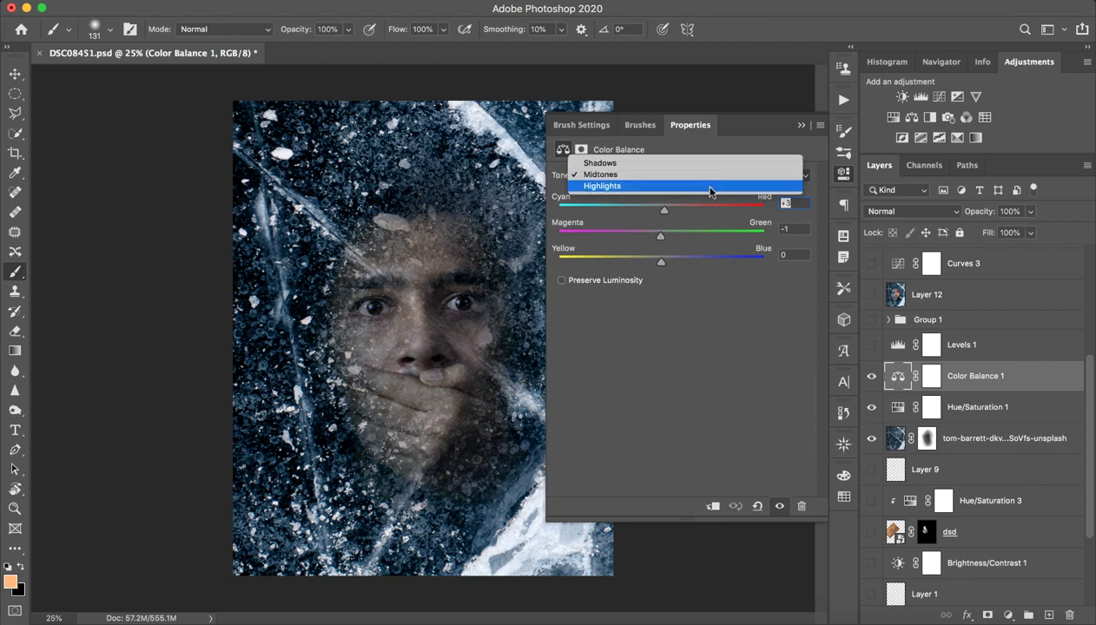
left_click(710, 188)
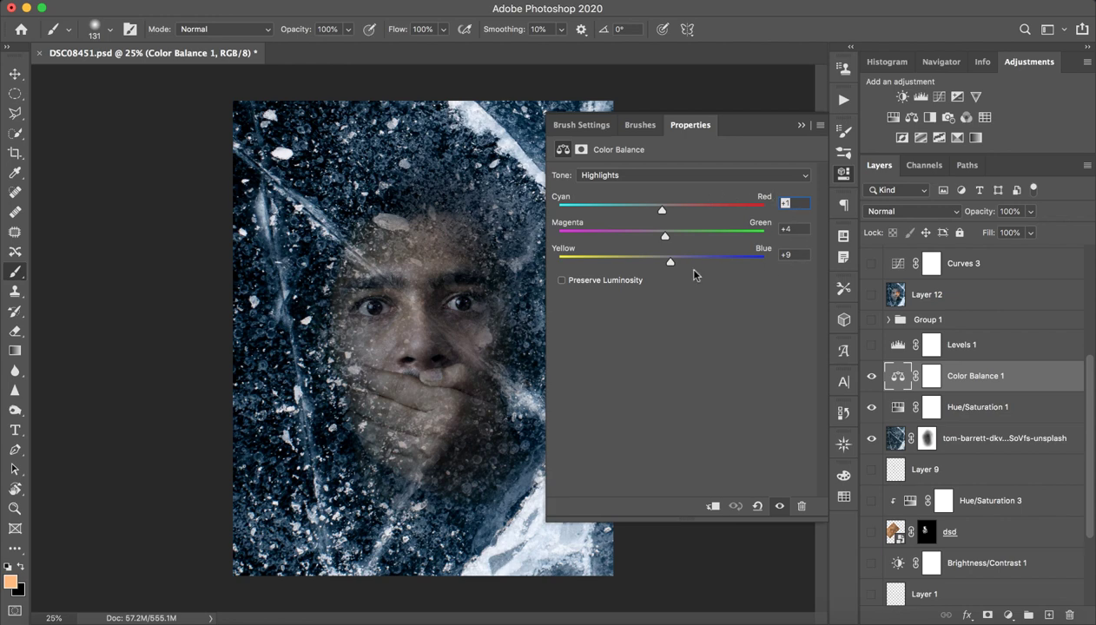
left_click_drag(669, 263, 670, 263)
left_click(801, 127)
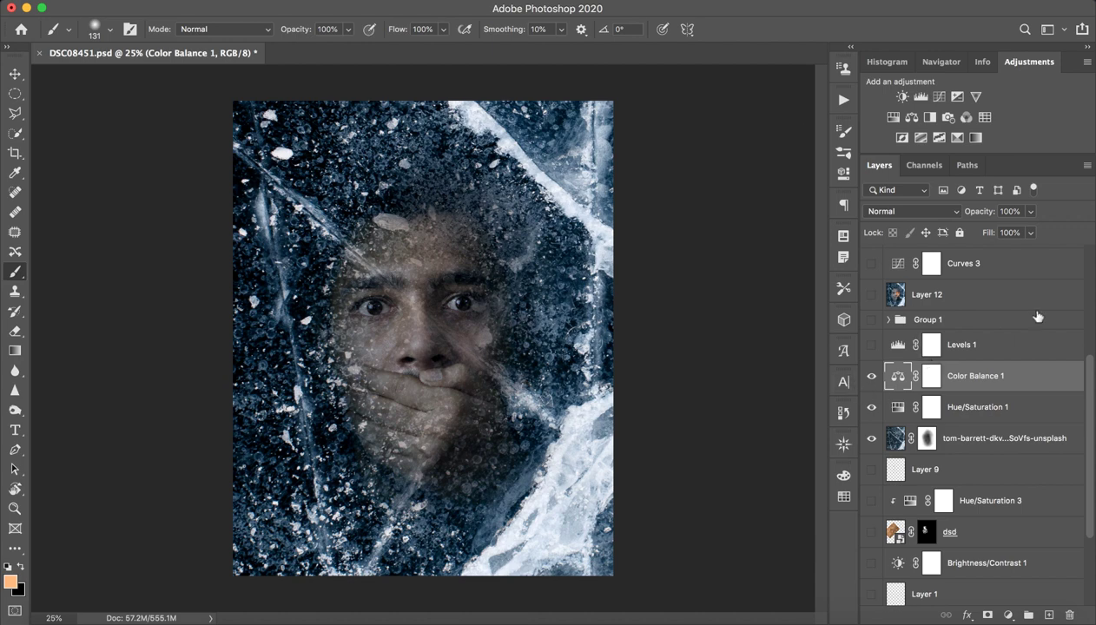
left_click(871, 376)
left_click(871, 376)
Turn on Levels 1 with input levels 0, 1.18 and 246, keeping Color Balance 1 visible.
left_click(871, 376)
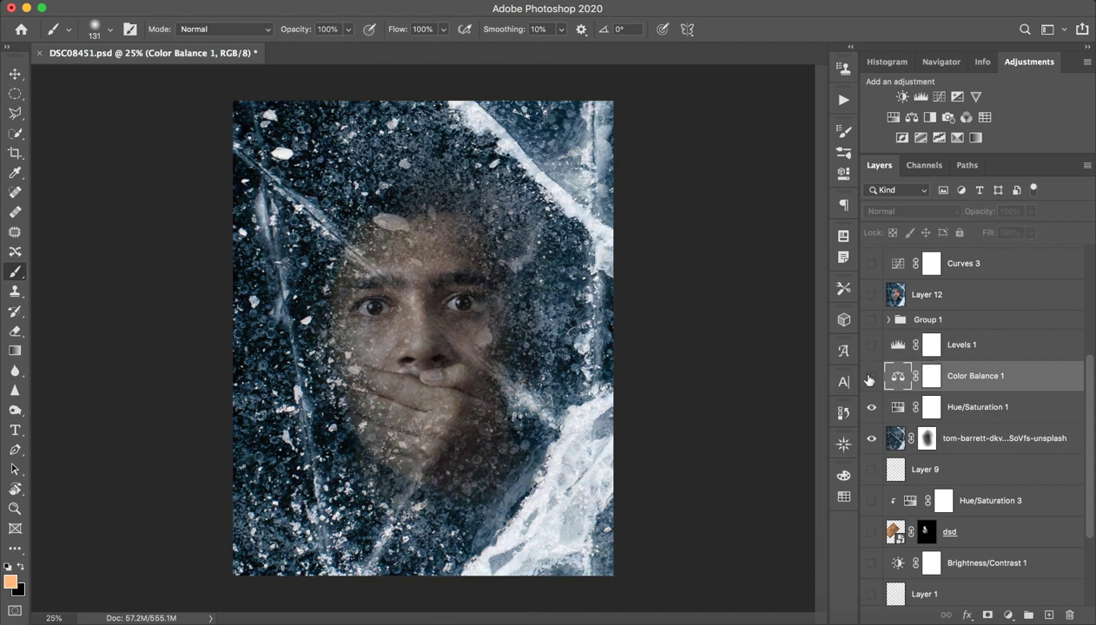
left_click(871, 377)
left_click(871, 346)
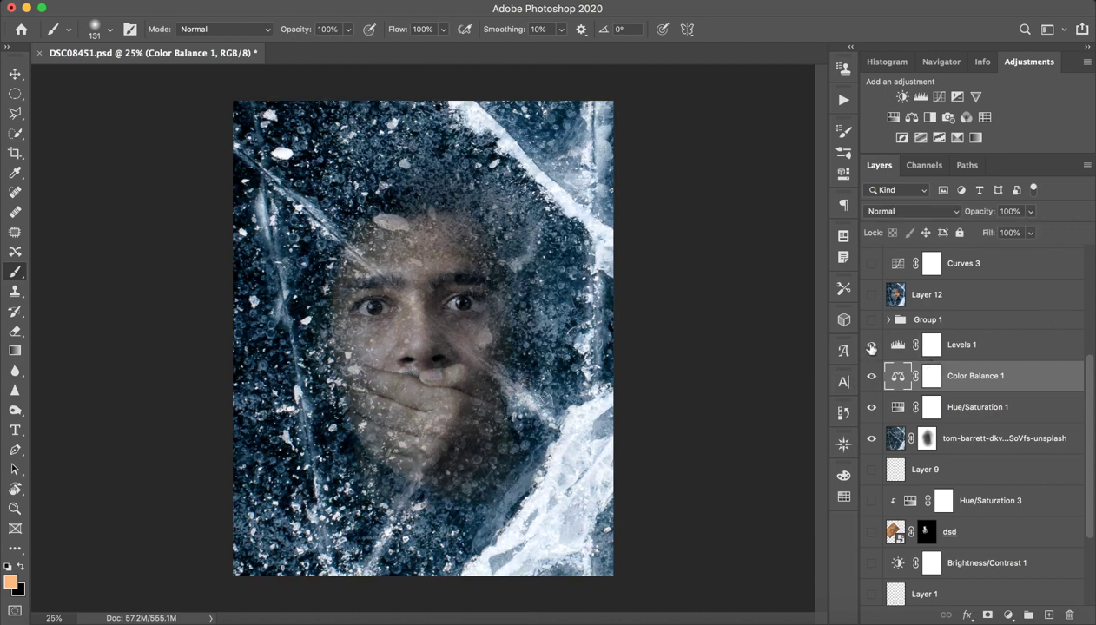
left_click(886, 348)
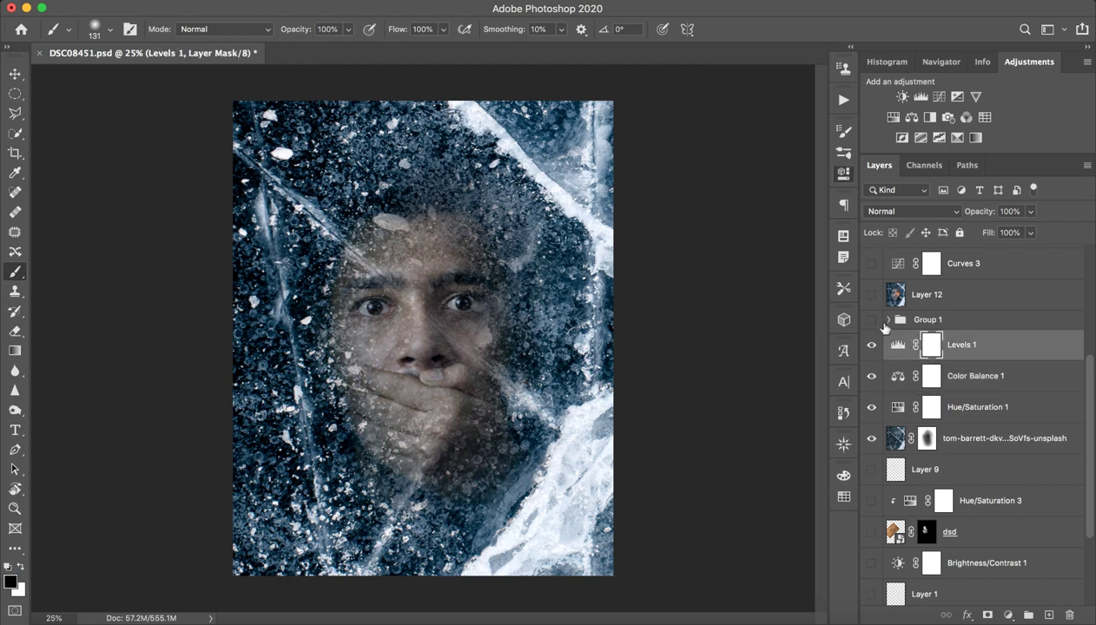
double_click(897, 348)
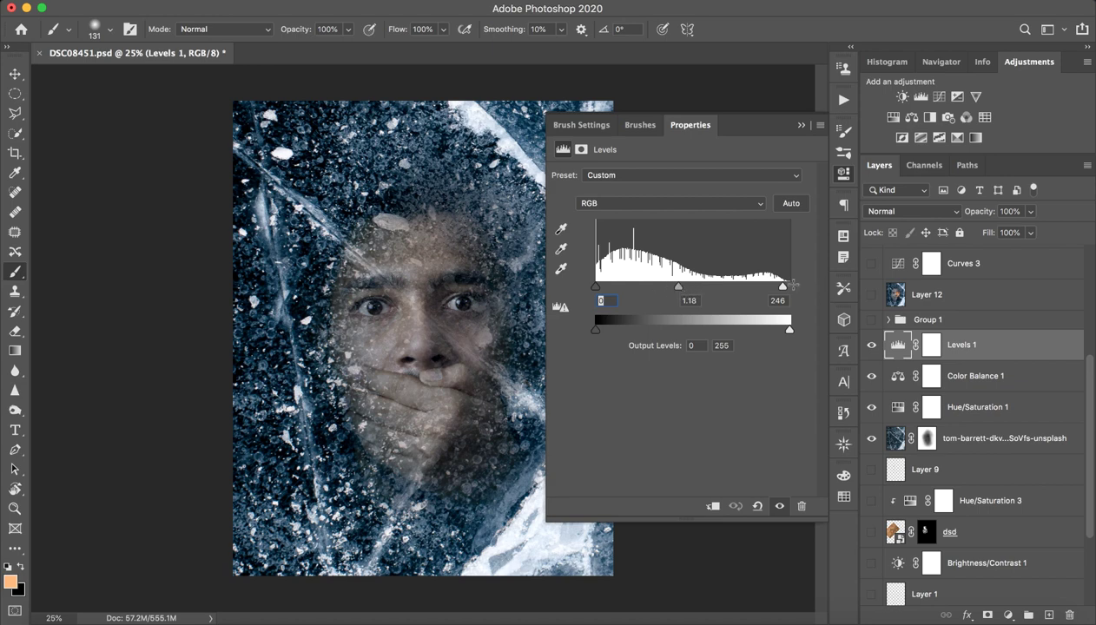
left_click(799, 122)
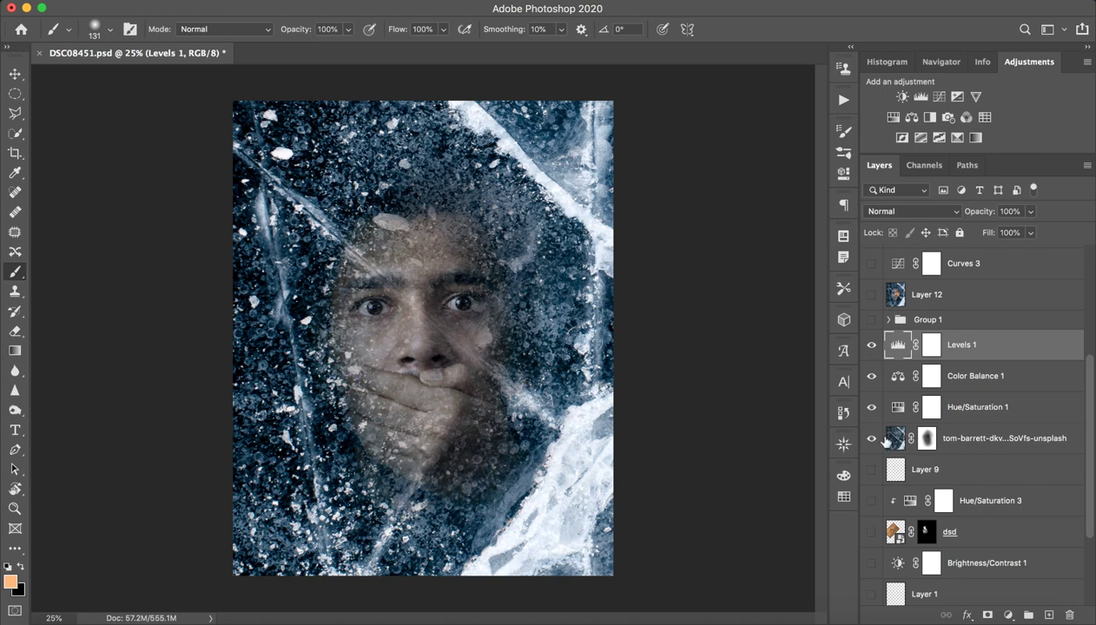
scroll(886, 441, "down", 3)
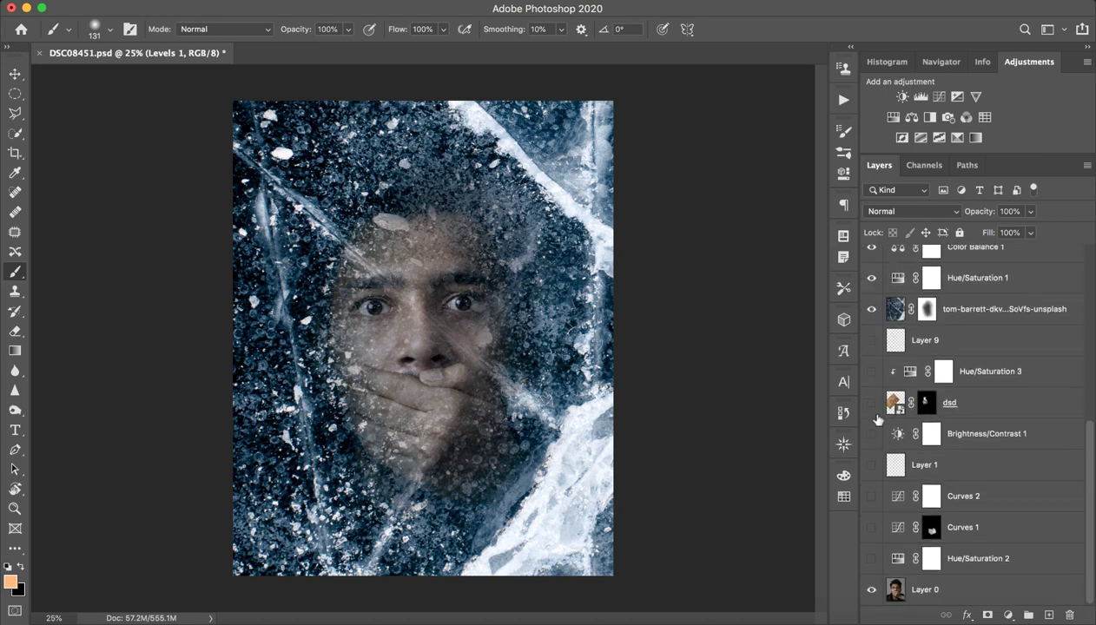
Show the dsd layer over the face and Quick Export it as a PNG named mask.
left_click(873, 402)
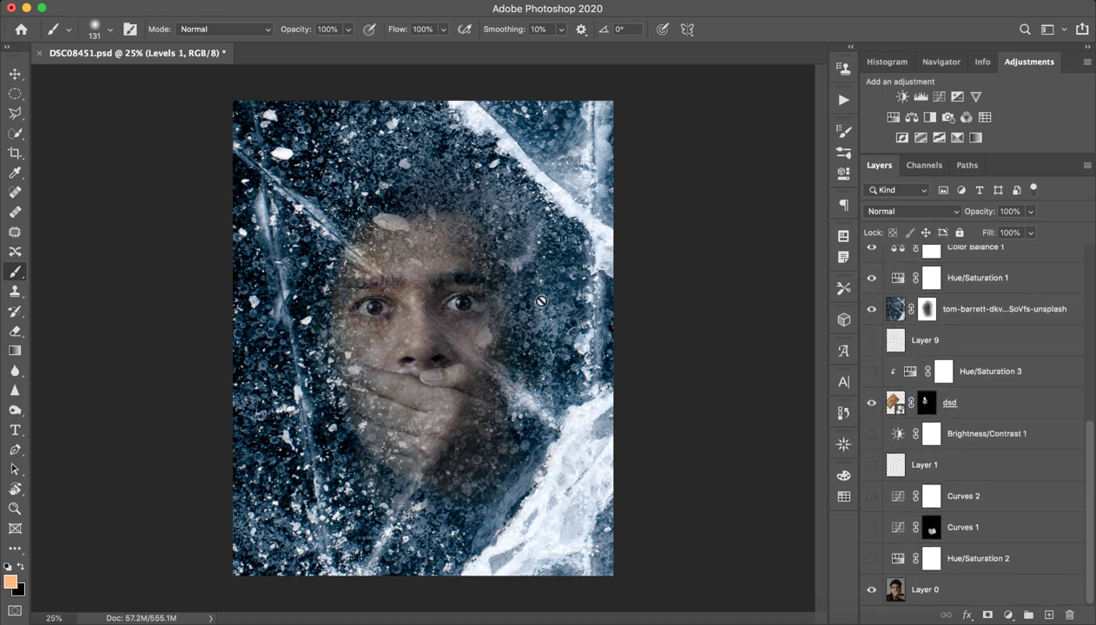
scroll(436, 291, "up", 2)
scroll(437, 290, "down", 1)
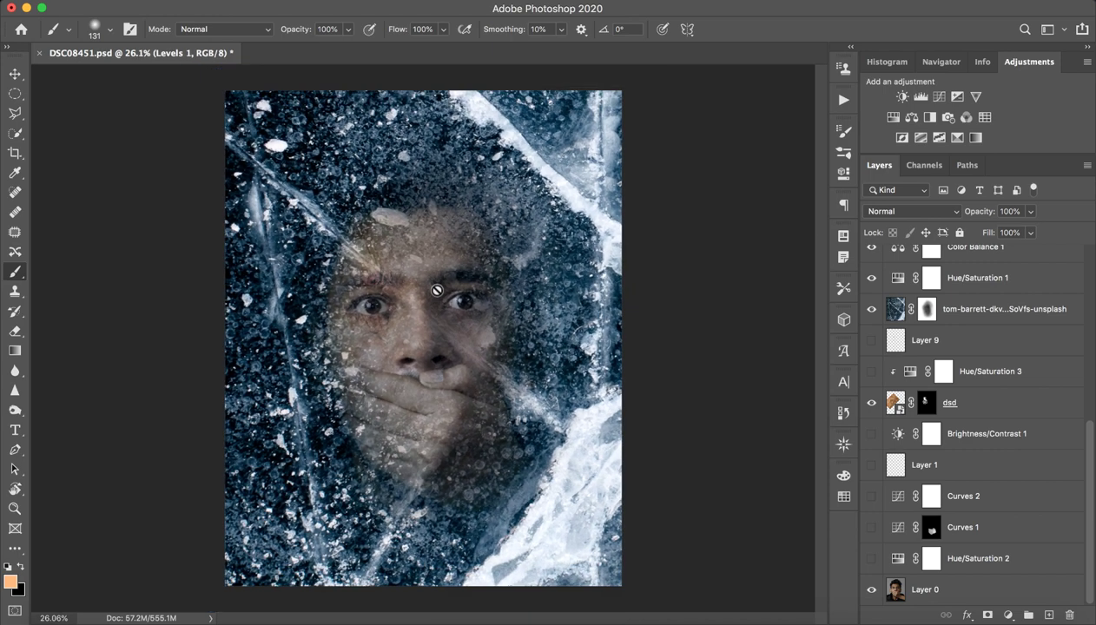
right_click(985, 410)
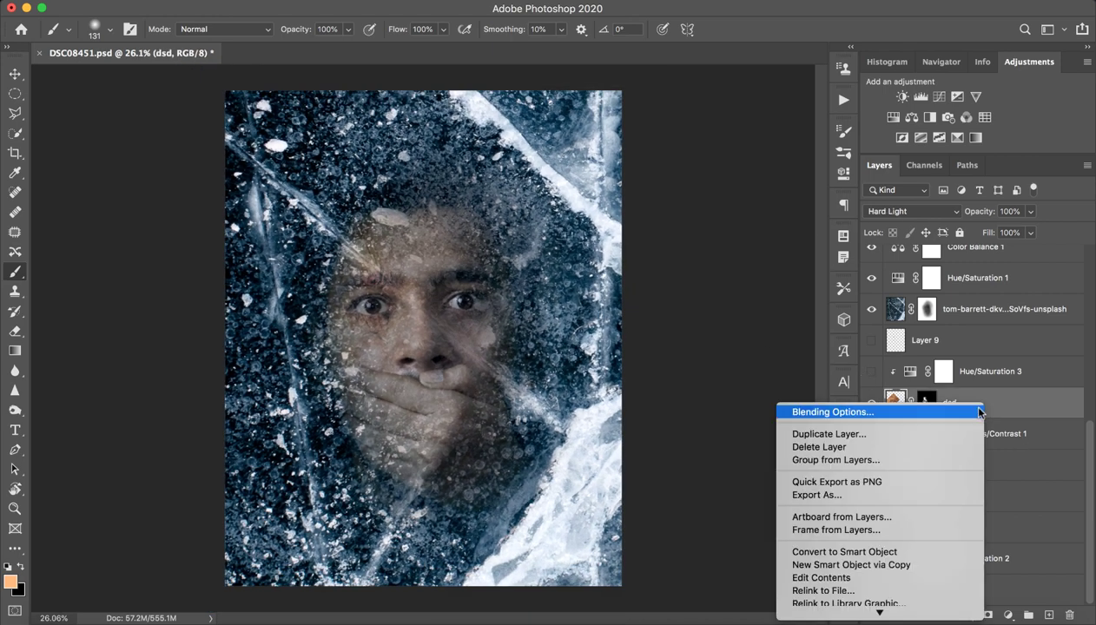
left_click(873, 482)
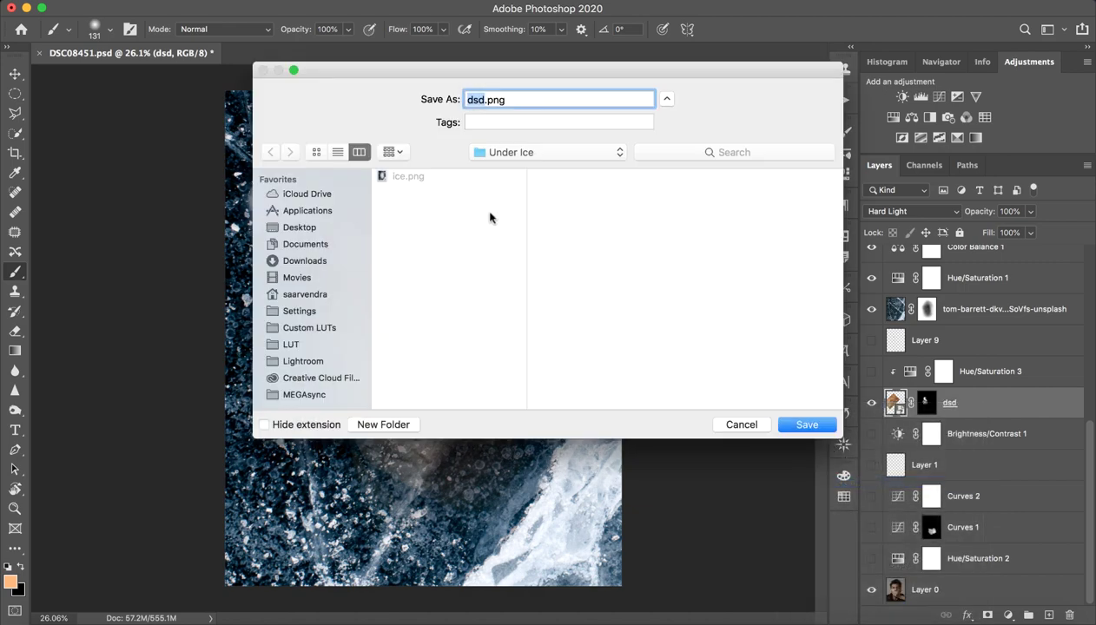
type("mask")
left_click(807, 425)
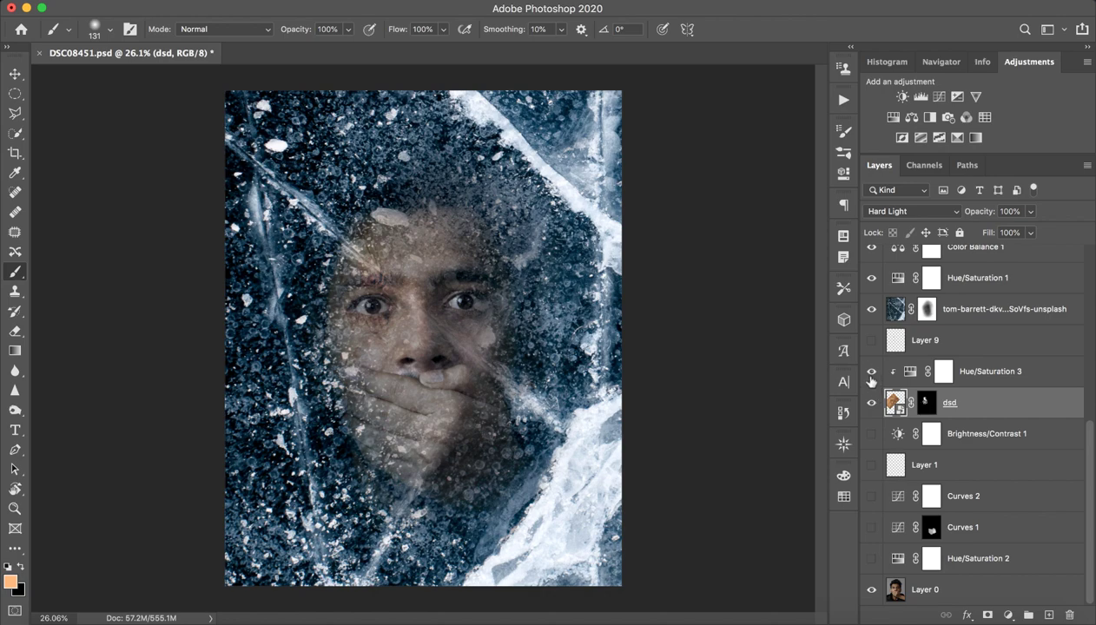
Preview Hue/Saturation 3 on the composite, then hide it again.
left_click(871, 372)
left_click(871, 371)
scroll(365, 267, "up", 3)
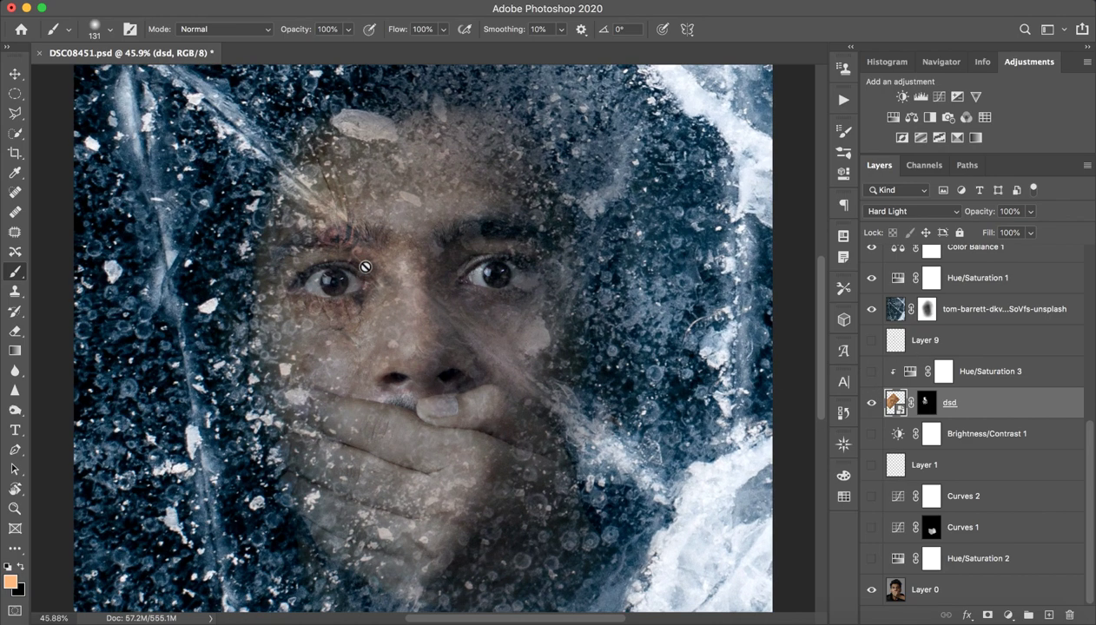
scroll(365, 267, "down", 2)
scroll(365, 261, "up", 1)
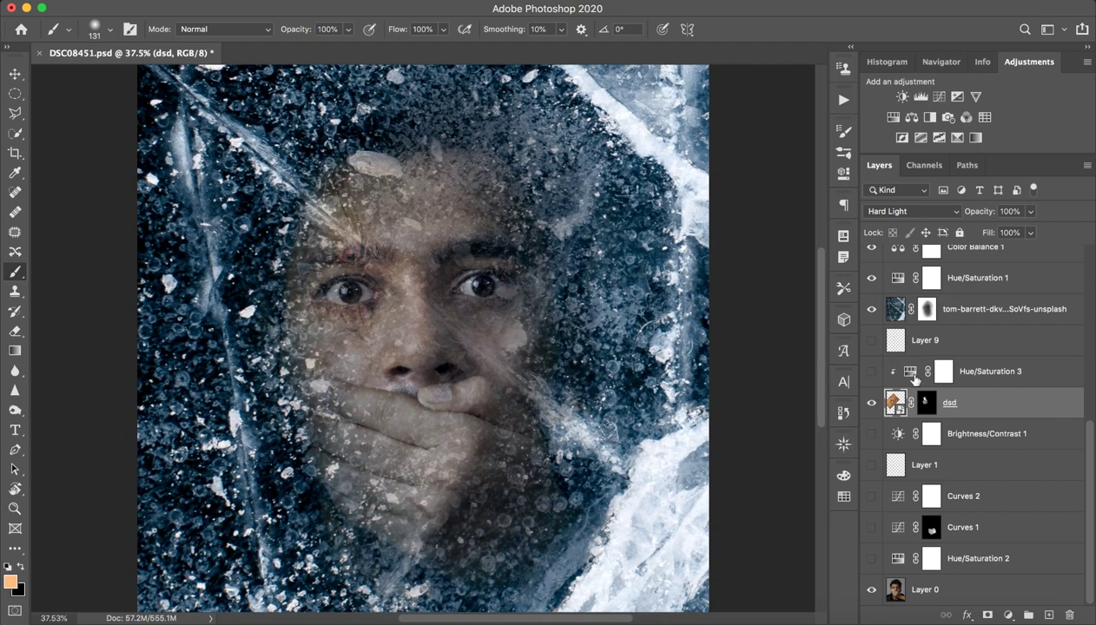
Review Hue/Saturation 3 (Saturation -49, Lightness -5) and toggle it on to compare the face.
left_click(915, 380)
double_click(908, 375)
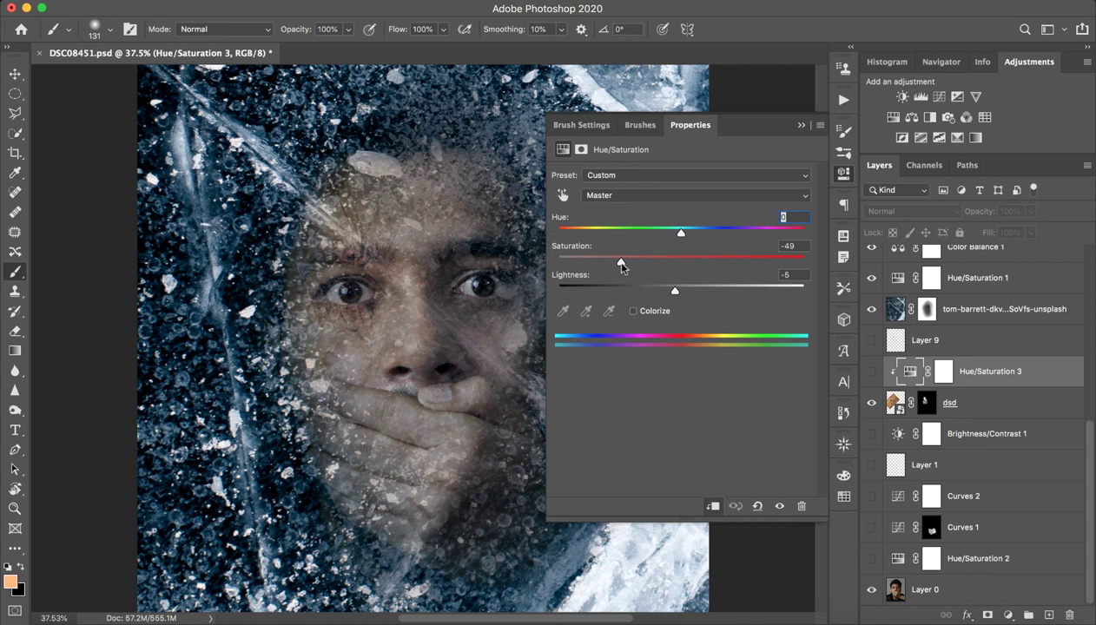
left_click(872, 374)
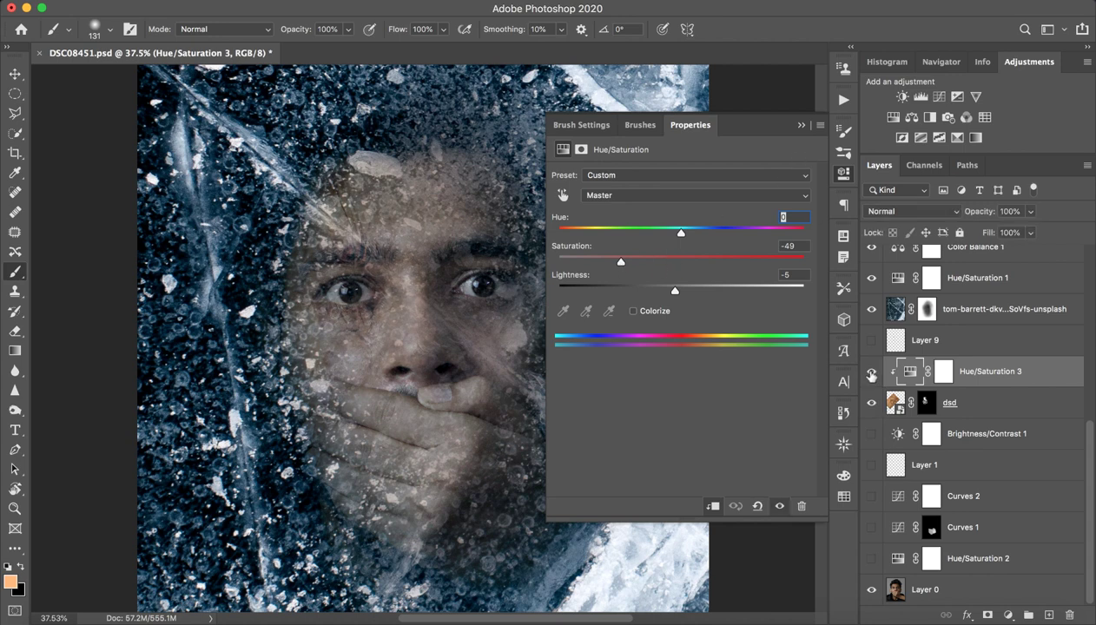
left_click(872, 374)
left_click(872, 374)
left_click(872, 373)
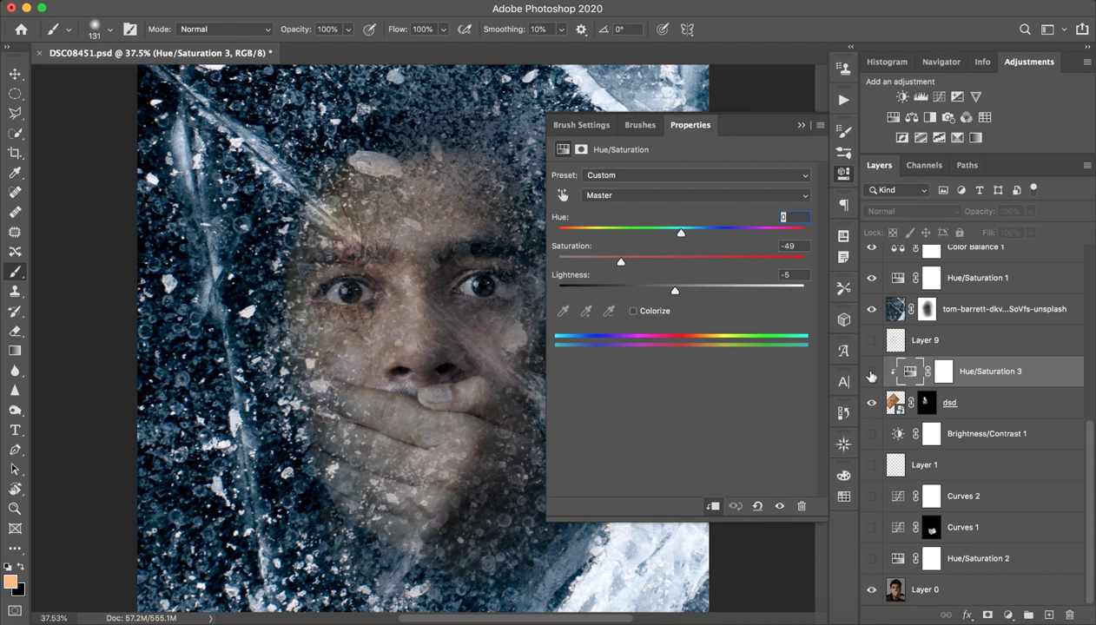
left_click(872, 374)
left_click(795, 126)
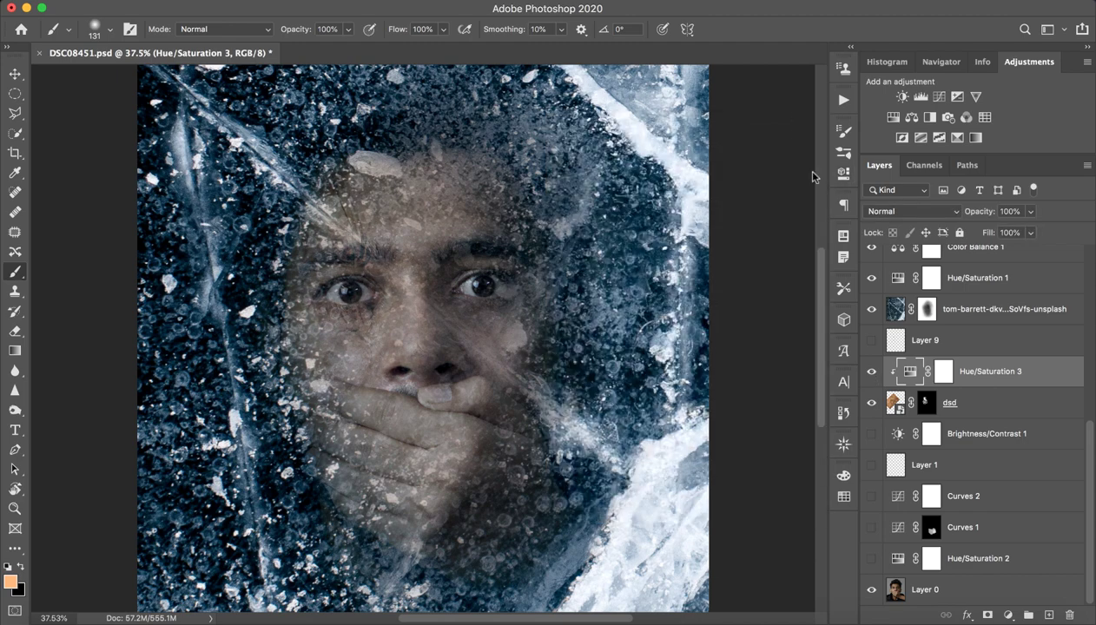
Switch on Brightness/Contrast 1 over the composite.
left_click(870, 439)
left_click(868, 443)
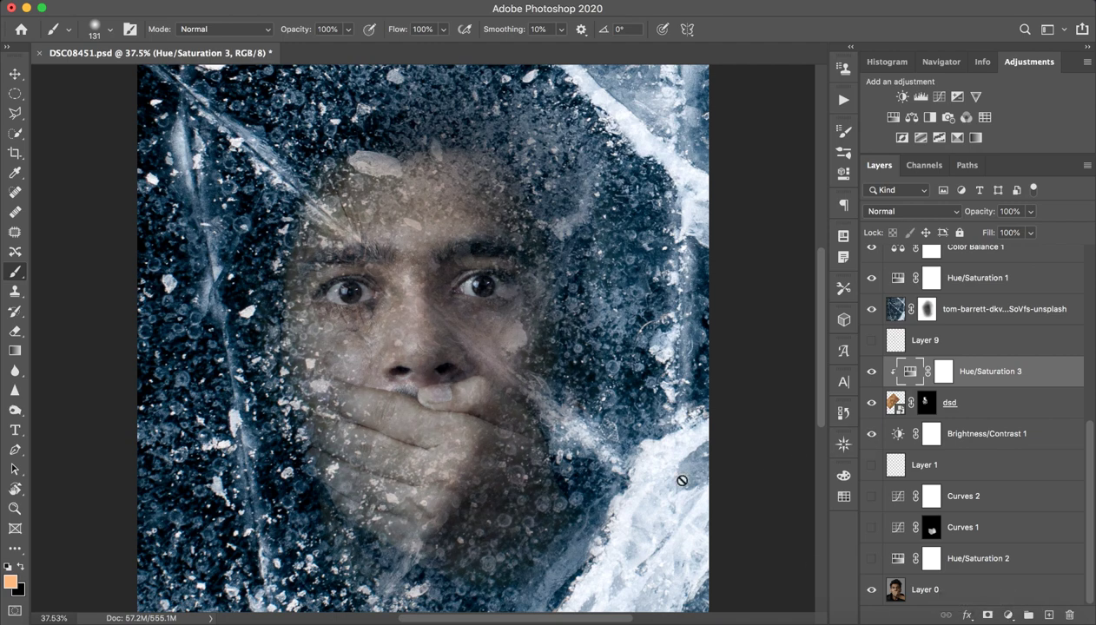
scroll(330, 553, "down", 1)
scroll(330, 553, "down", 3)
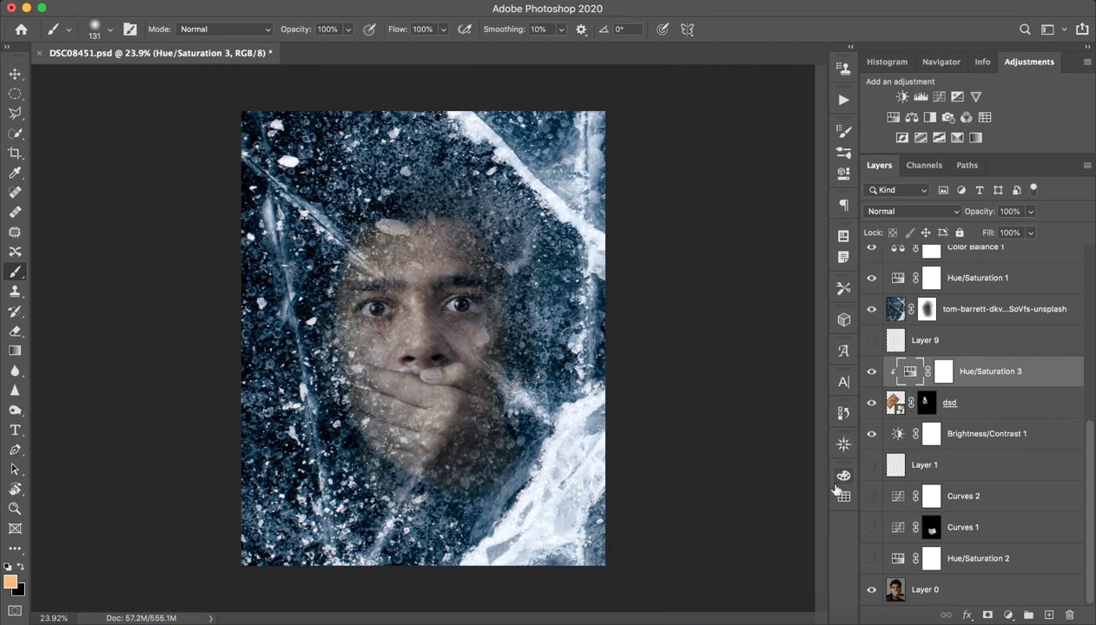
Turn on Layer 1 and Quick Export it as bubble.png into Under Ice.
left_click(871, 467)
left_click(954, 455)
right_click(955, 455)
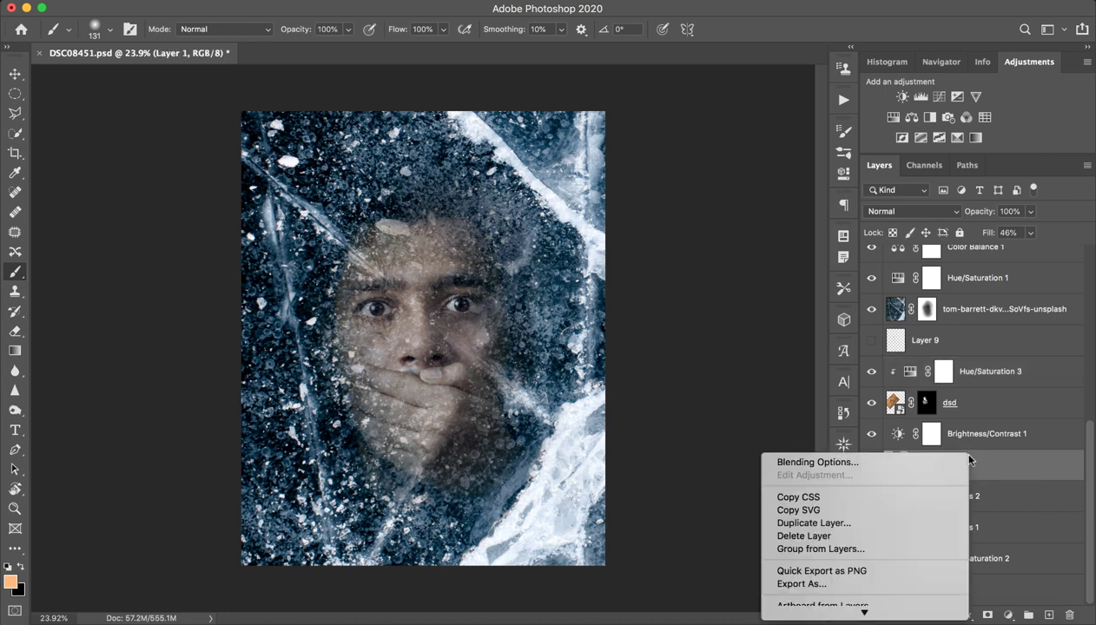
left_click(883, 571)
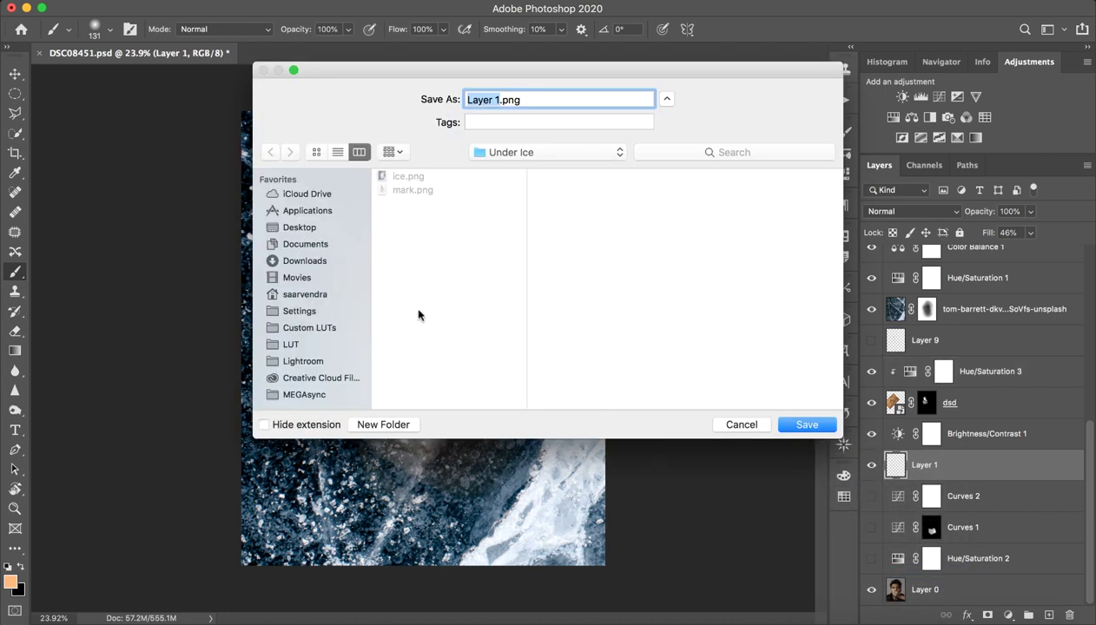
type("bubble")
key("Return")
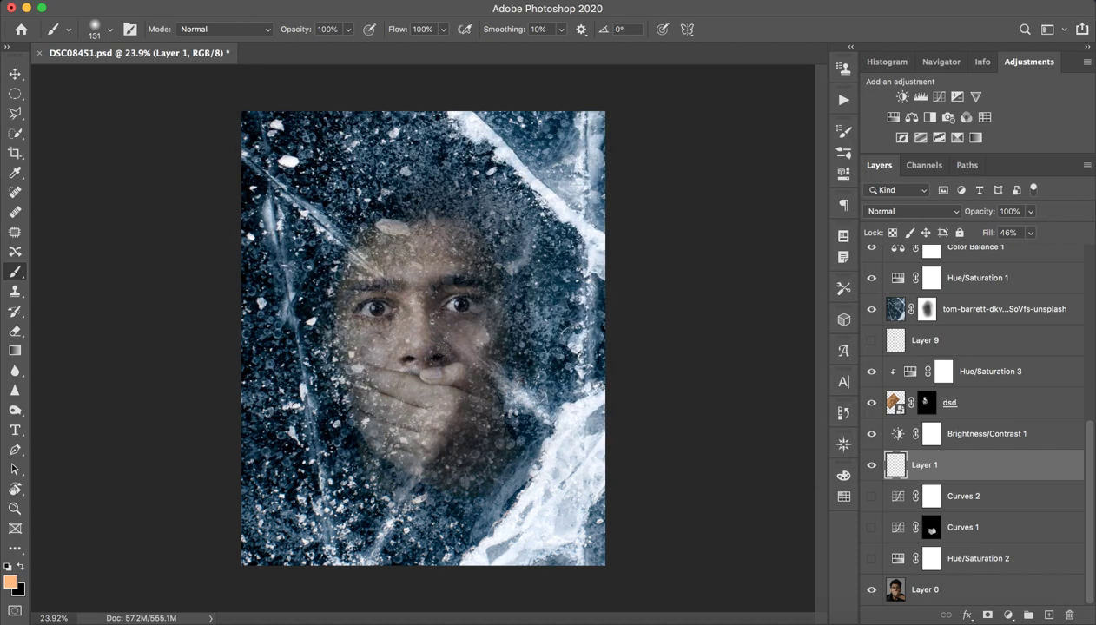
Toggle Layer 1's visibility to compare the composite with and without it, leaving it on.
left_click(872, 467)
left_click(872, 469)
left_click(872, 469)
left_click(872, 469)
Open Curves 2 and inspect its Blue and Green channel curves.
left_click(896, 506)
double_click(898, 497)
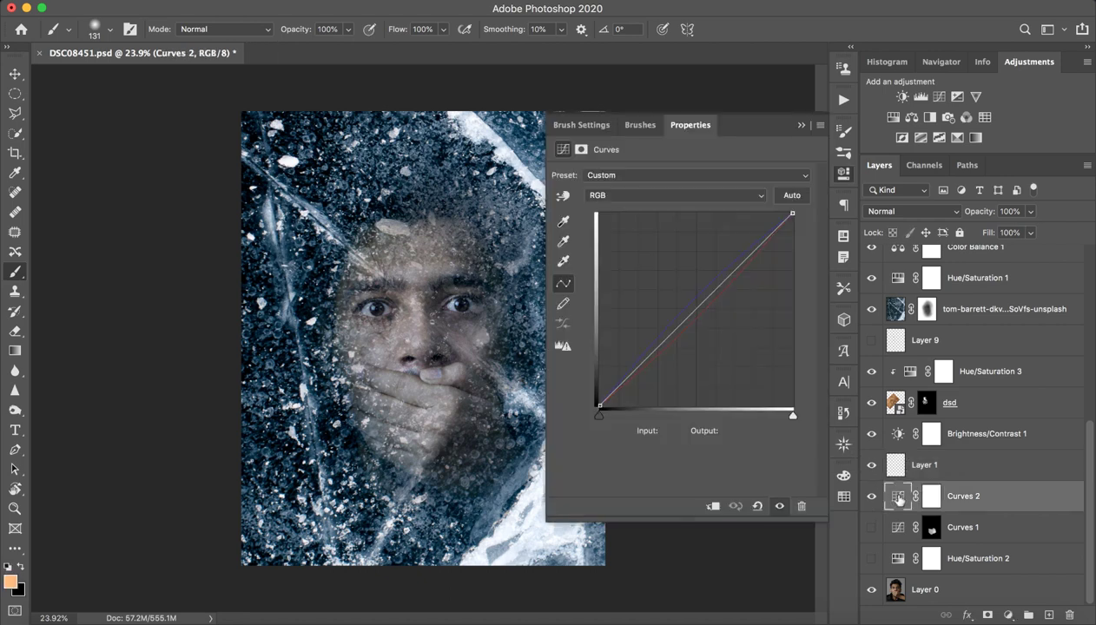
left_click(684, 195)
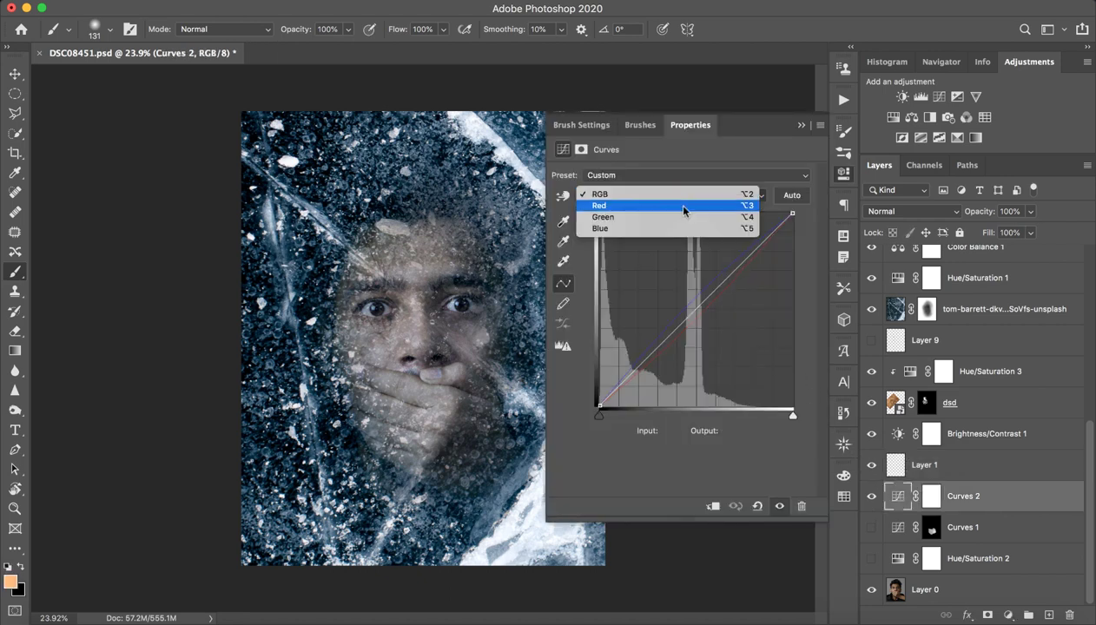
left_click(684, 229)
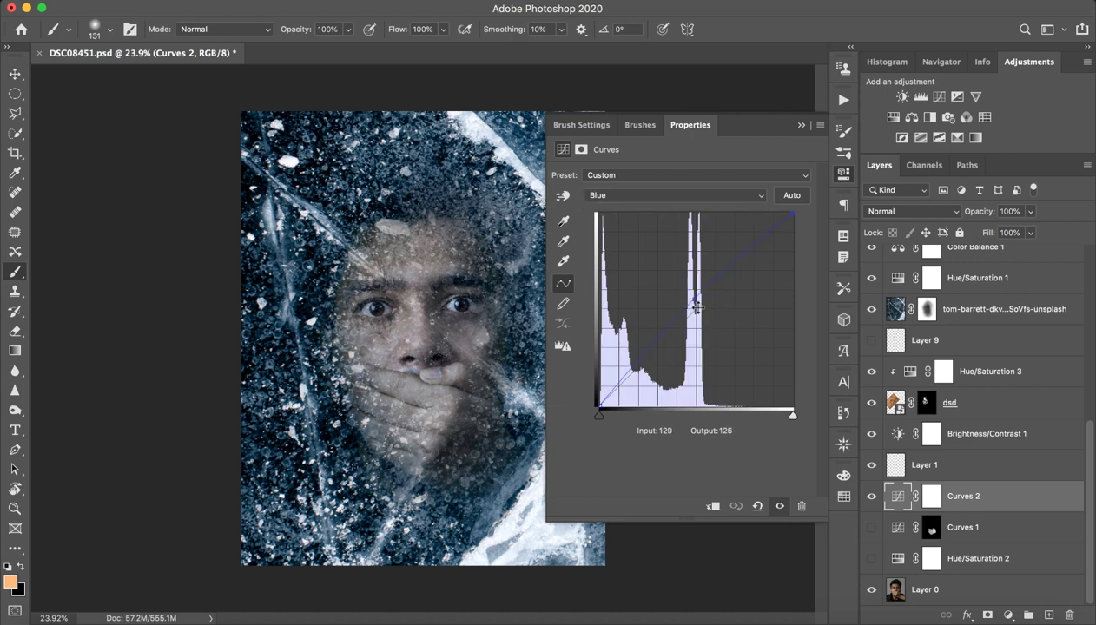
left_click(665, 195)
left_click(634, 180)
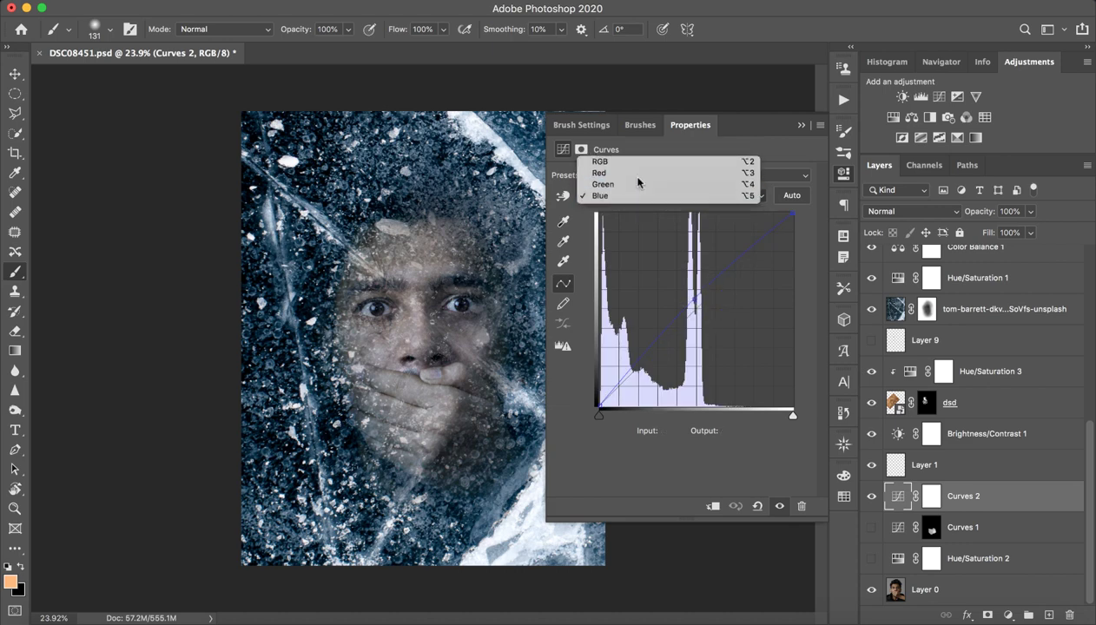
Check Curves 2's Red channel, then turn on the masked Curves 1 to darken around the face.
left_click(649, 198)
left_click(640, 180)
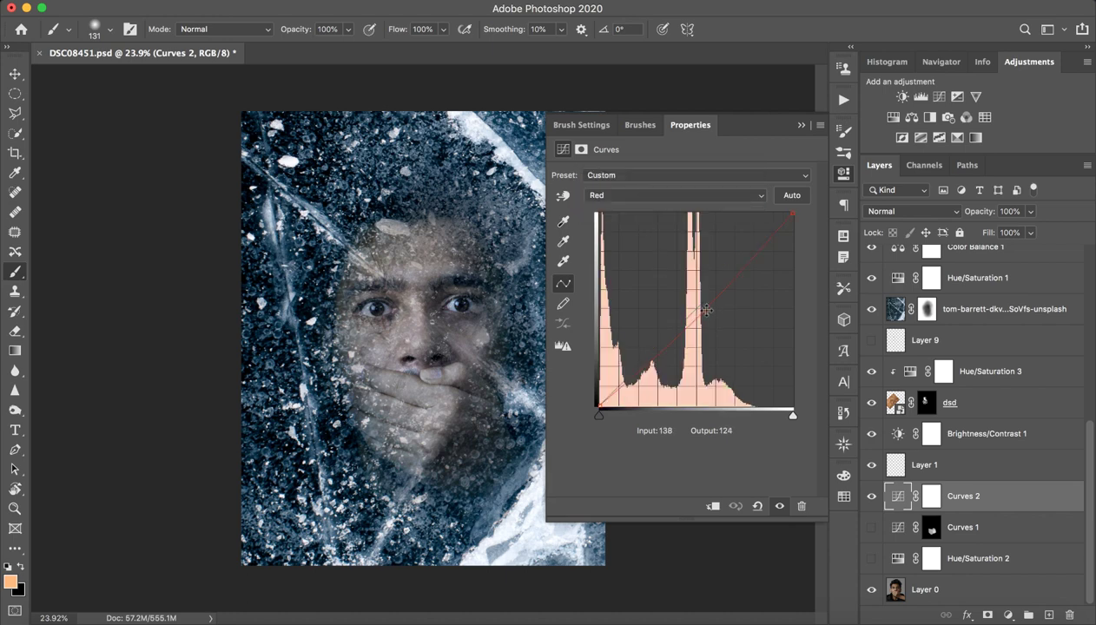
left_click(800, 124)
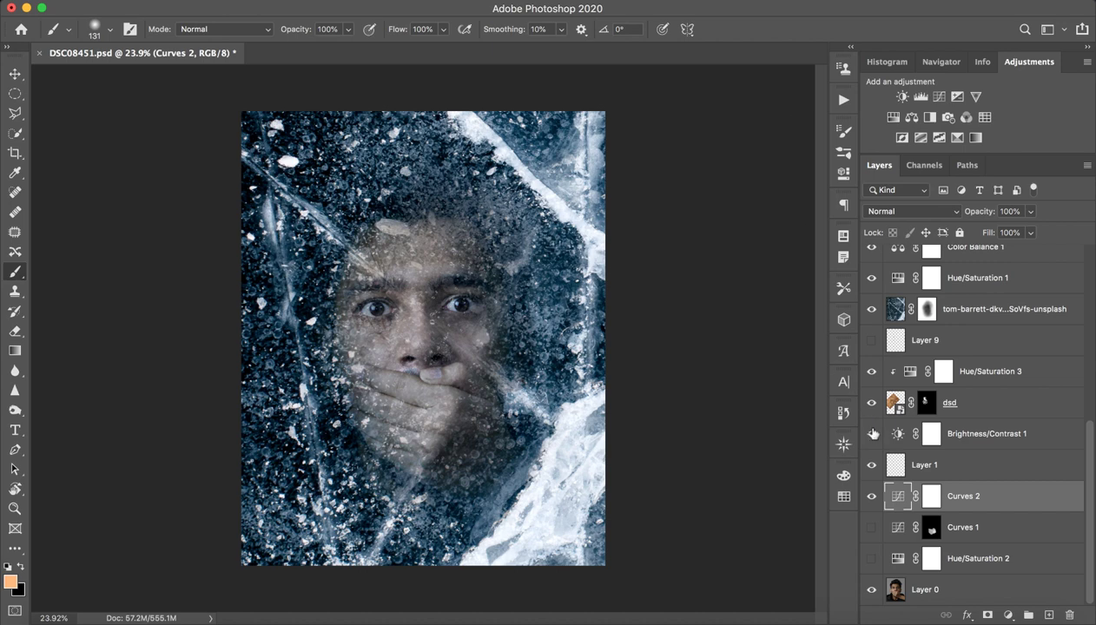
left_click(930, 523)
left_click(870, 531)
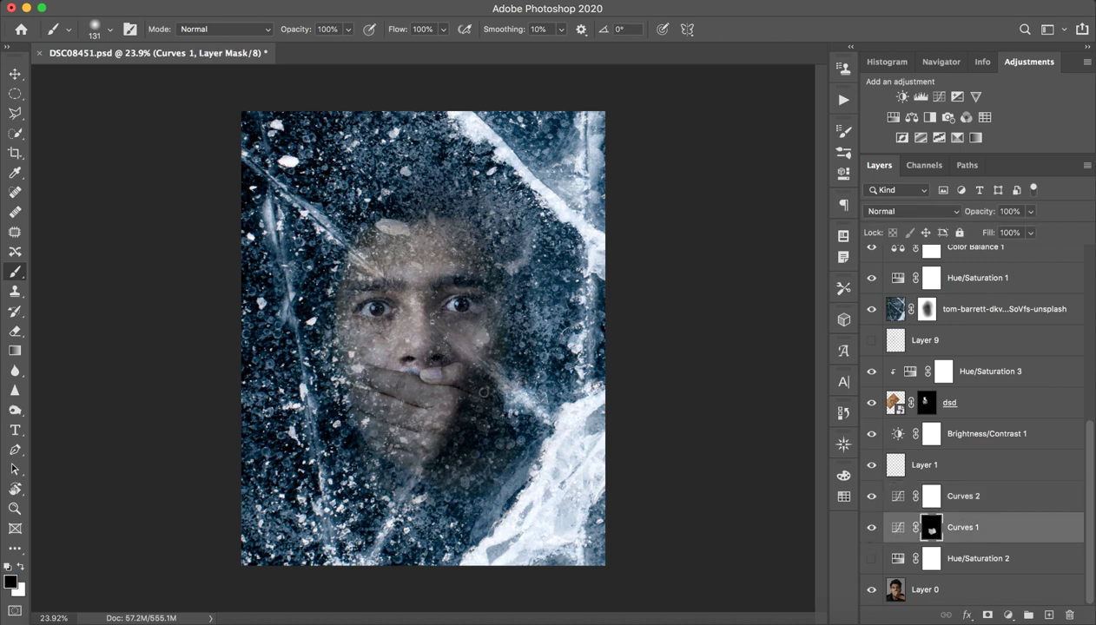
Review the Curves 1 adjustment settings, then close the Properties panel.
left_click(894, 523)
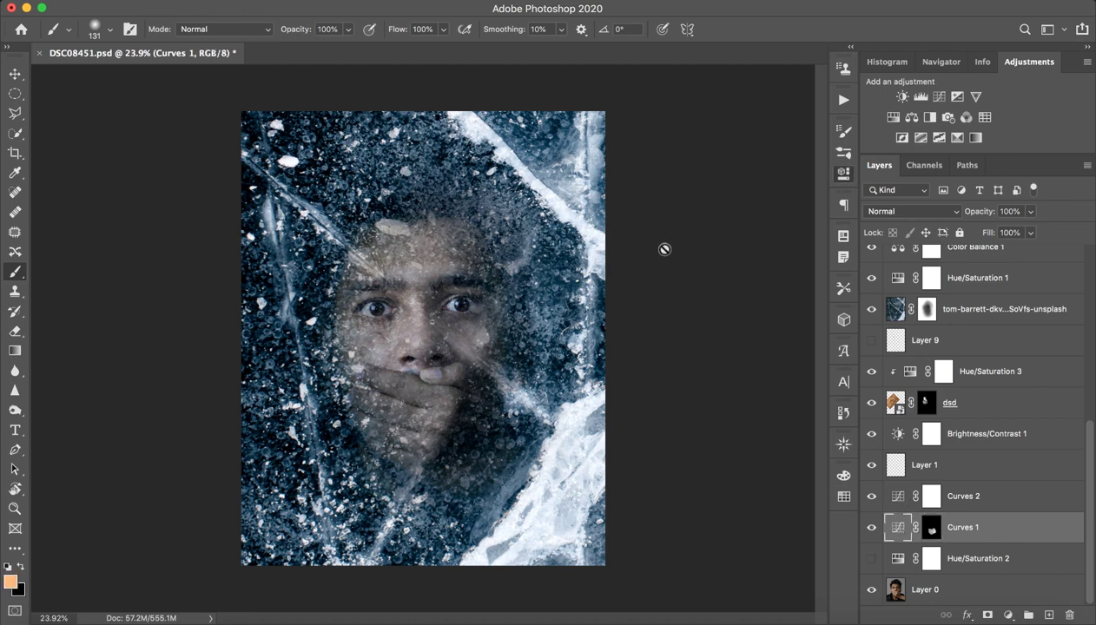
double_click(904, 526)
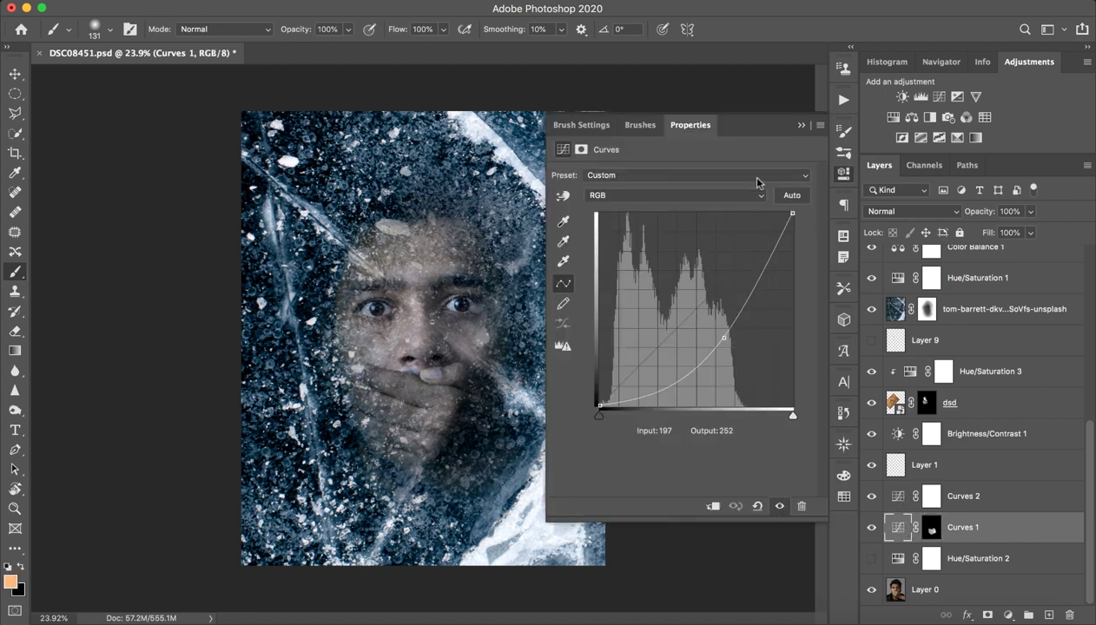
left_click(802, 126)
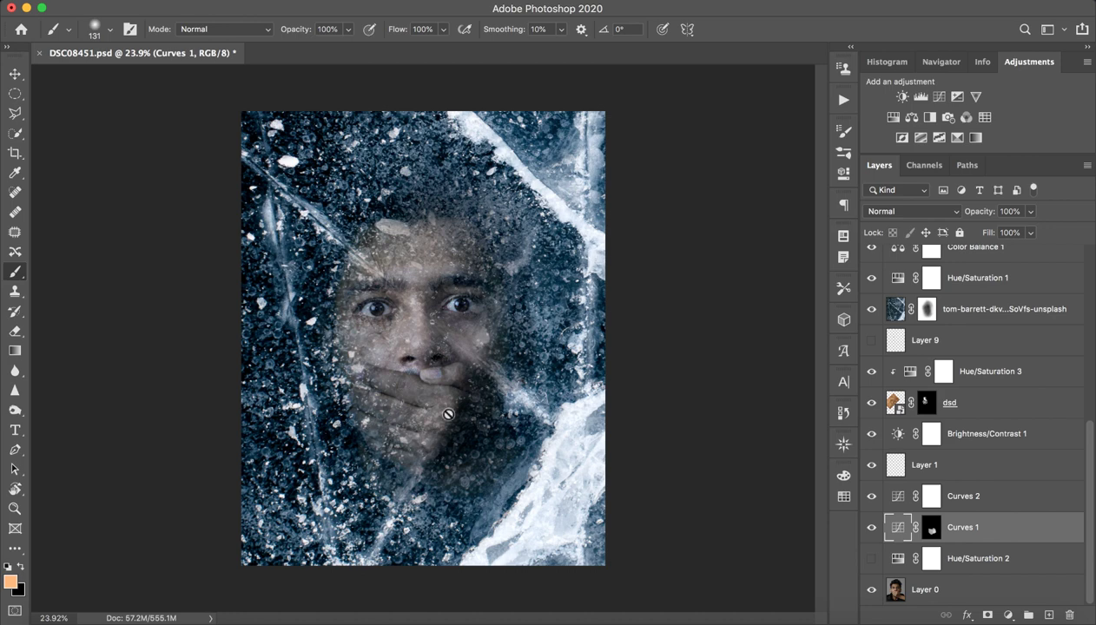
Target the Curves 1 mask with a 478 px soft round brush, comparing layer visibility.
left_click(932, 527)
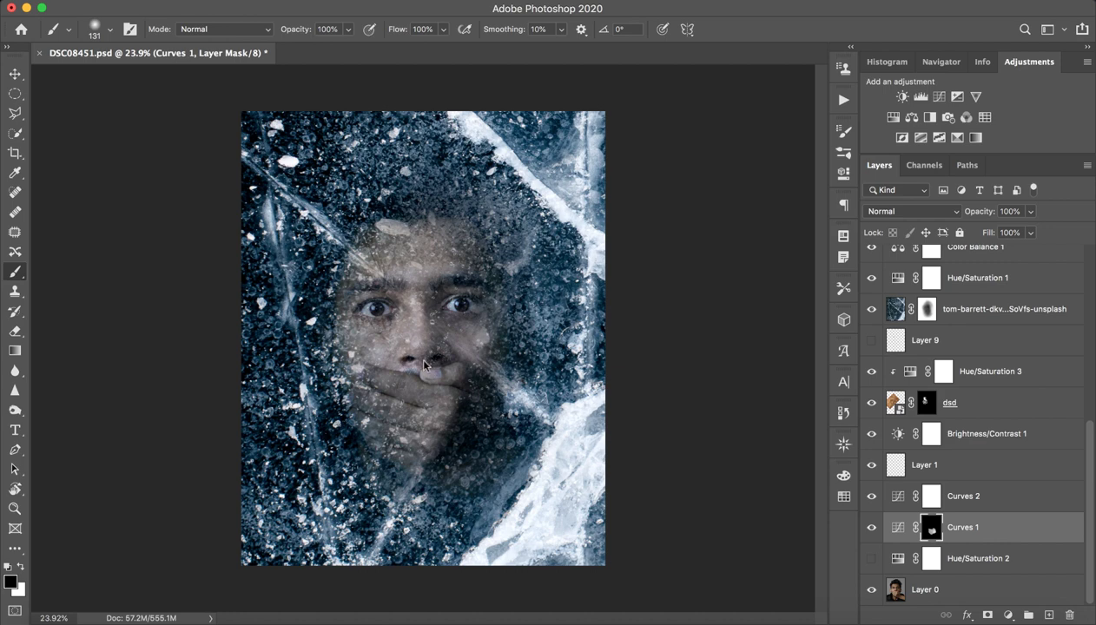
left_click_drag(425, 365, 456, 363)
right_click(456, 363)
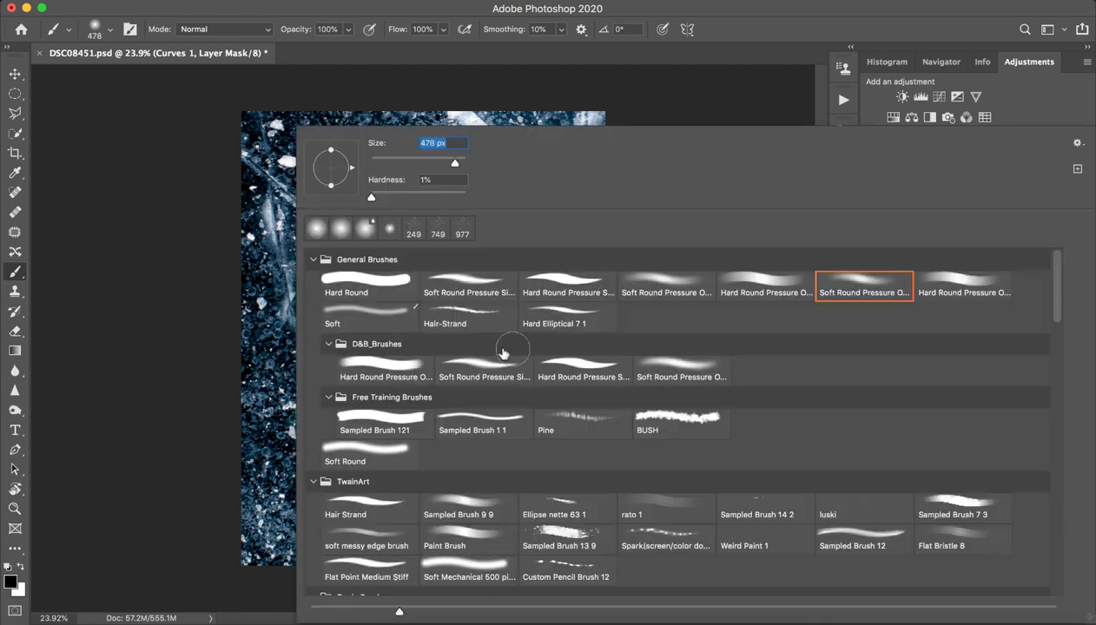
left_click(413, 8)
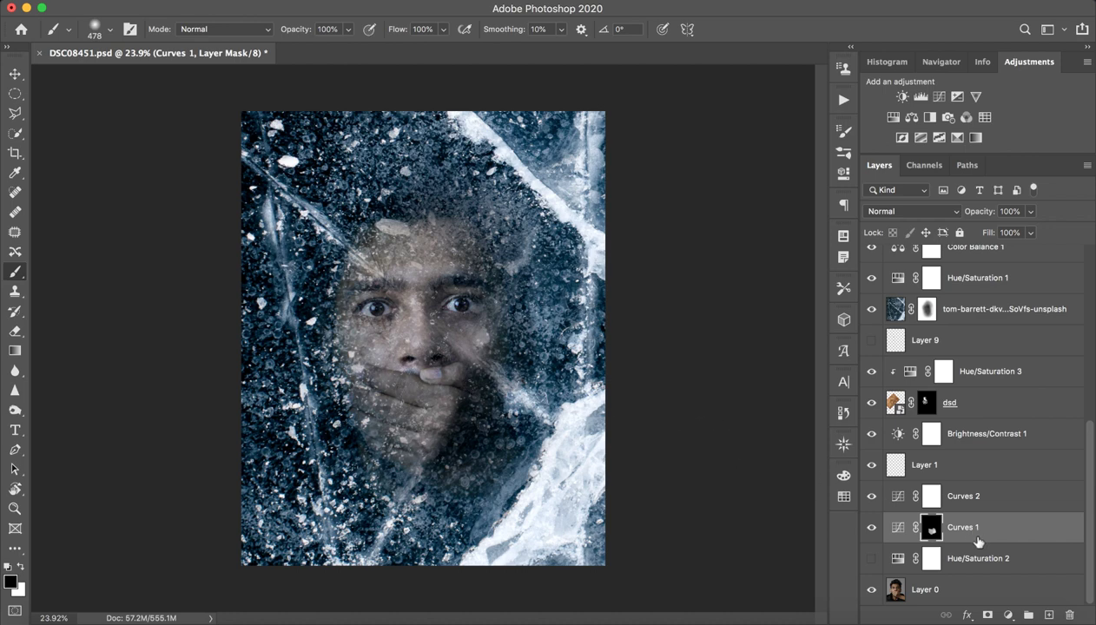
left_click(871, 528)
left_click(871, 527)
left_click(870, 558)
left_click(894, 562)
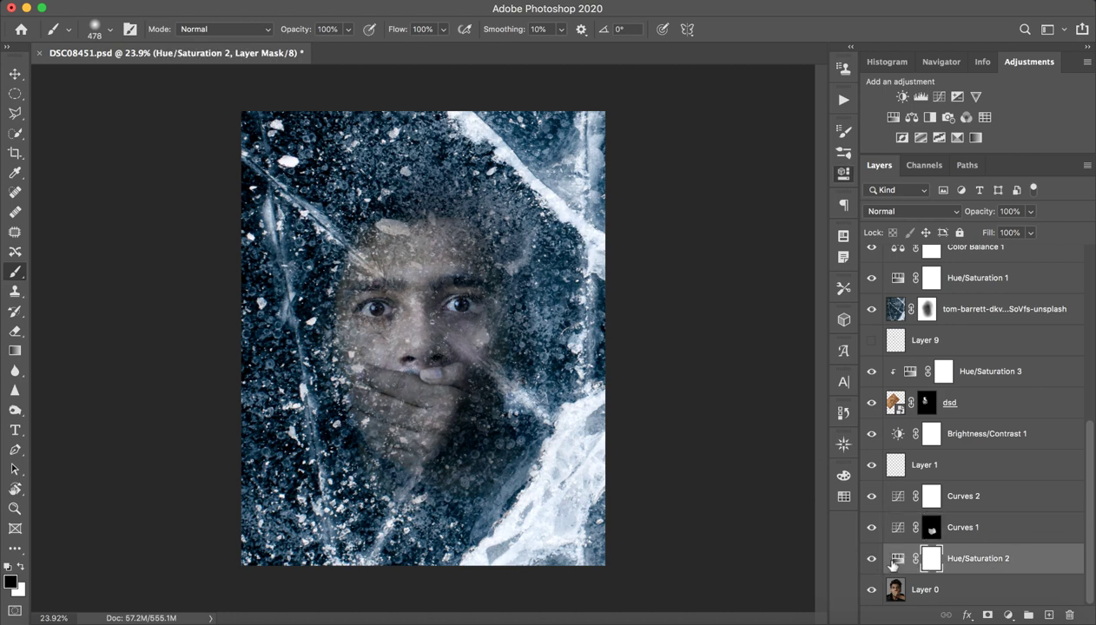
double_click(901, 566)
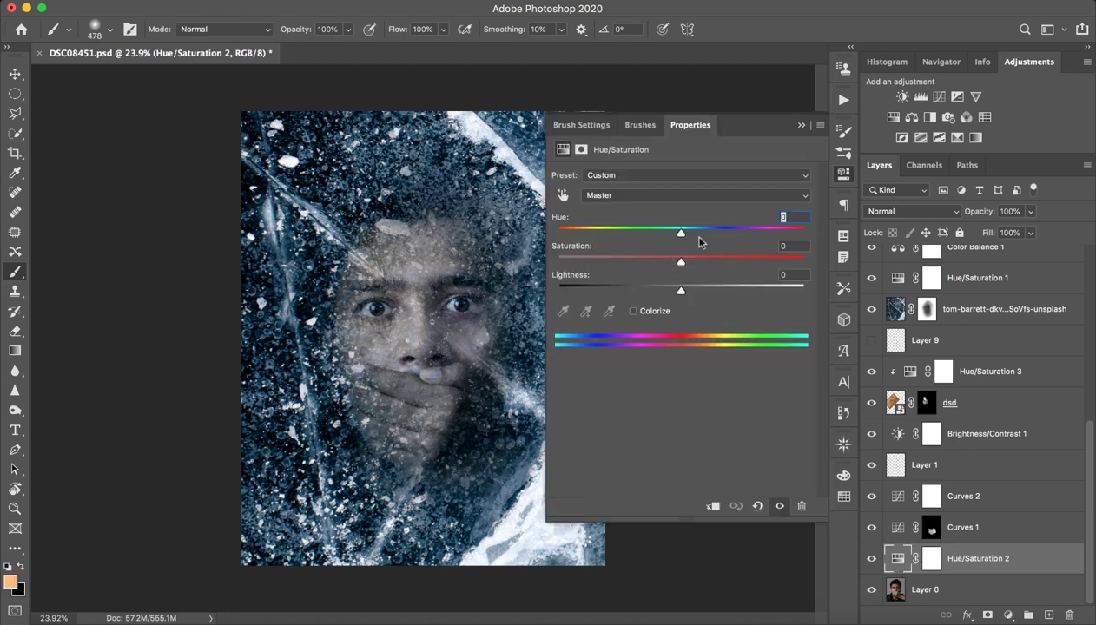
left_click(675, 196)
left_click(405, 217)
left_click(563, 194)
left_click(414, 263)
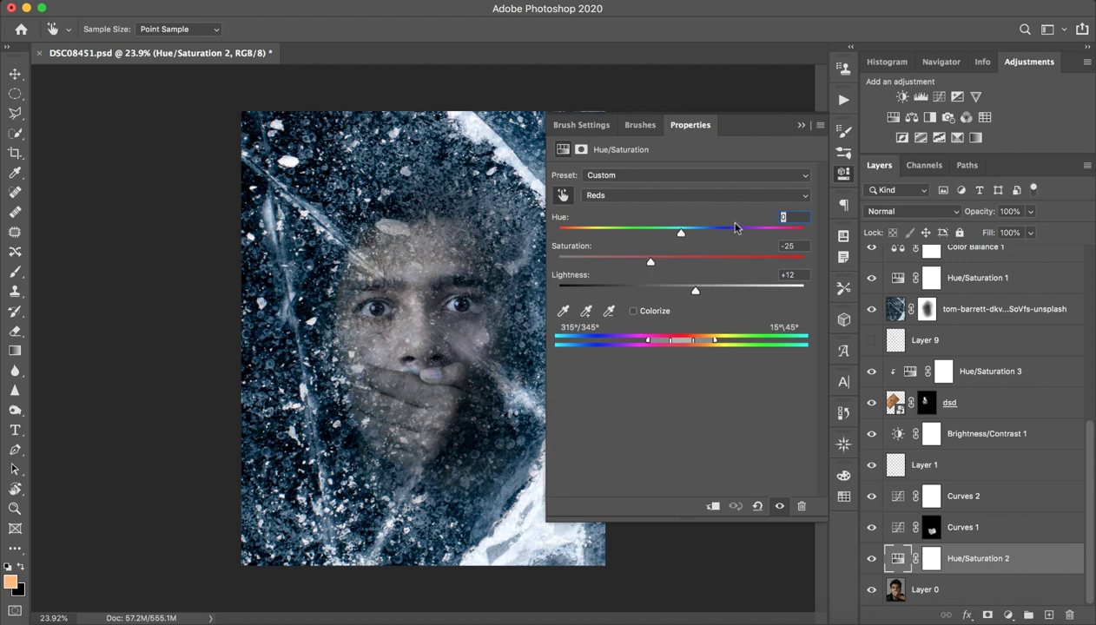
left_click(801, 124)
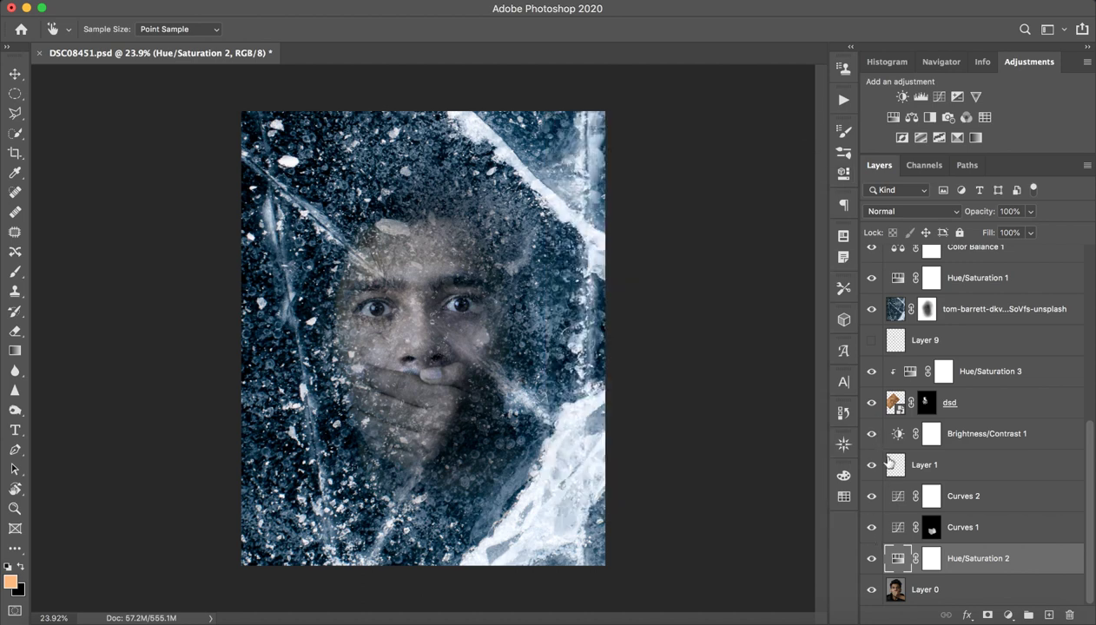
scroll(888, 460, "up", 3)
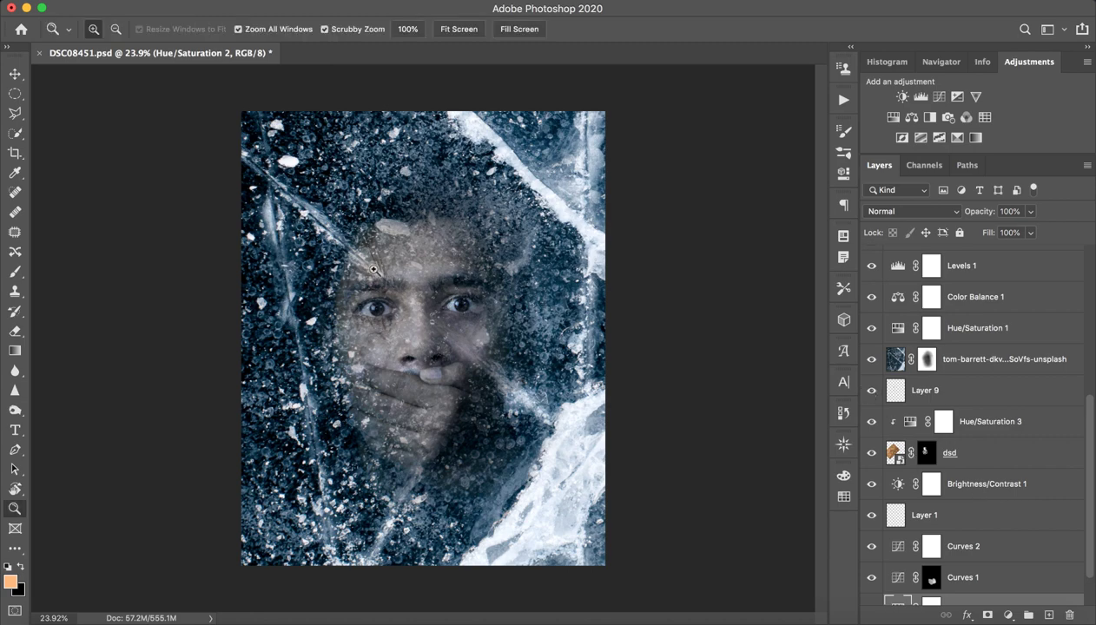
Zoom into the forehead, select Overlay Layer 9, and ready a black brush.
left_click_drag(374, 266, 455, 264)
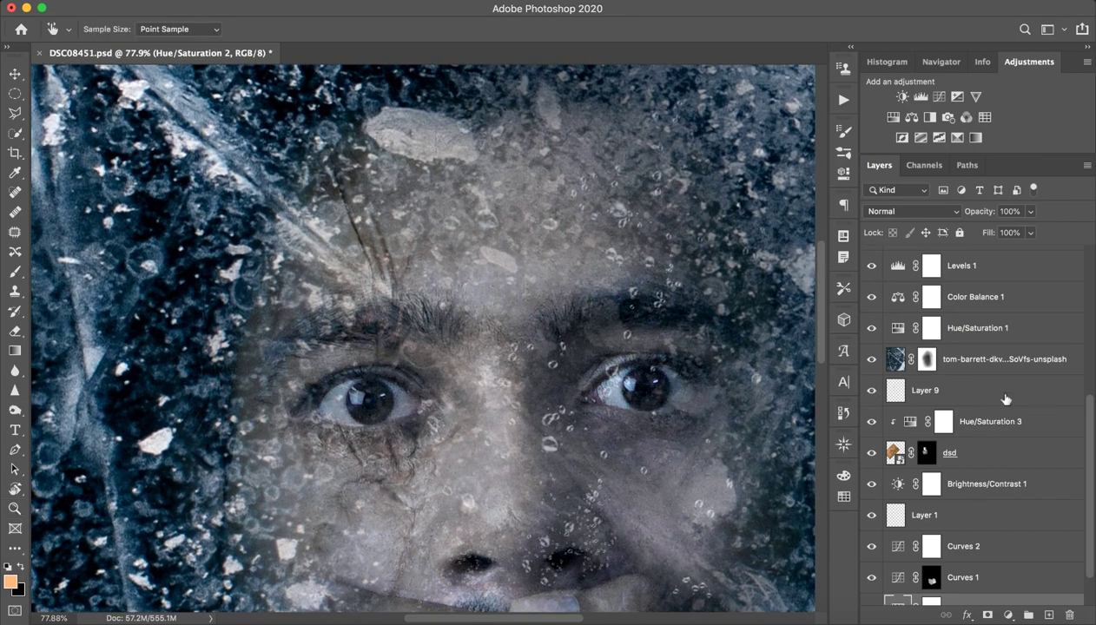
left_click(1005, 399)
left_click(914, 211)
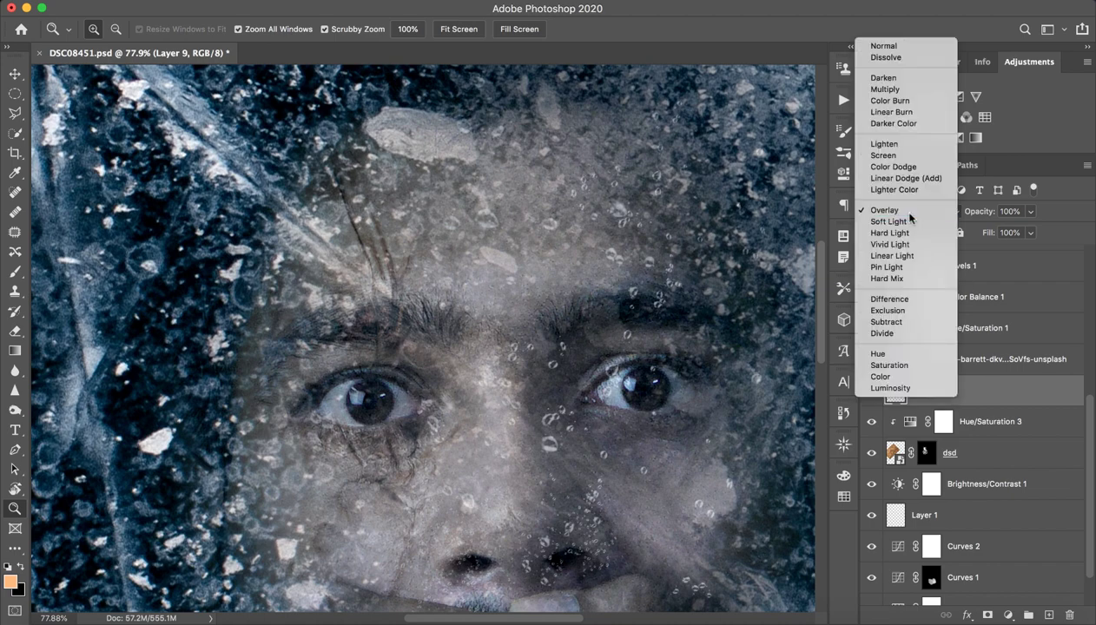
left_click(903, 217)
left_click(14, 271)
key("x")
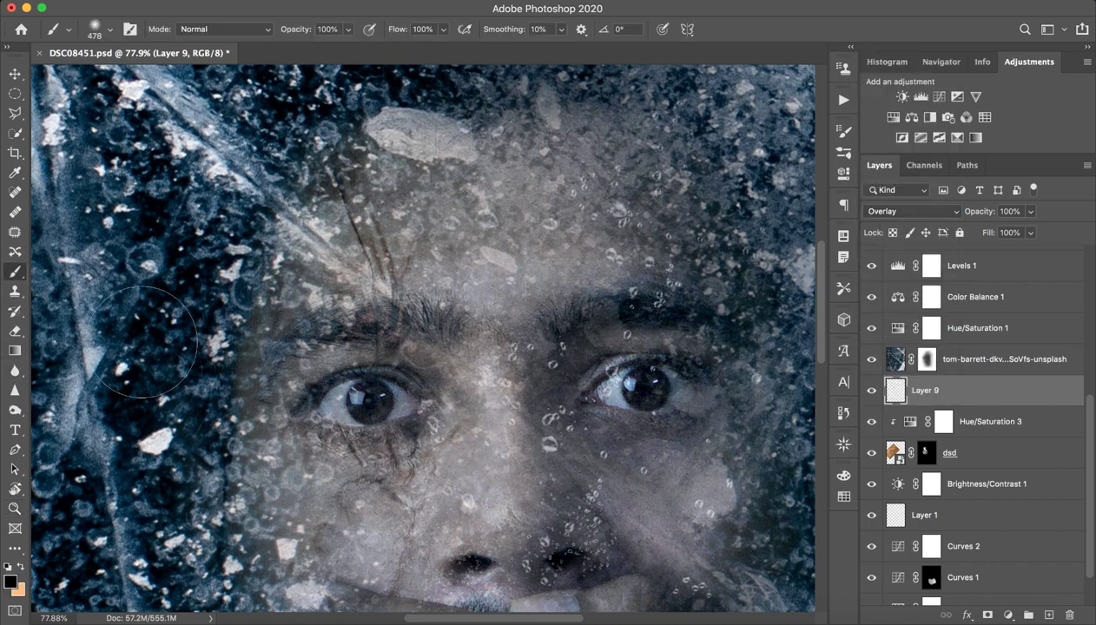
left_click_drag(462, 227, 365, 232)
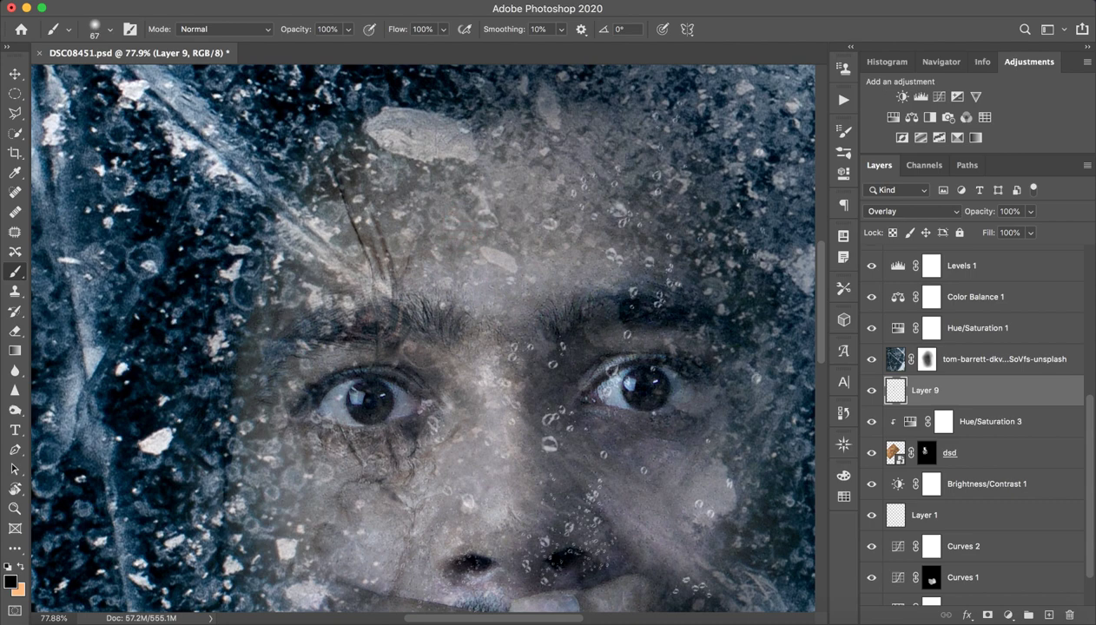
Paint dark shading down the forehead, undo the cross stroke, and compare Layer 9.
left_click_drag(502, 239, 452, 320)
mouse_move(424, 254)
left_mouse_down()
mouse_move(560, 277)
mouse_move(473, 300)
left_mouse_up()
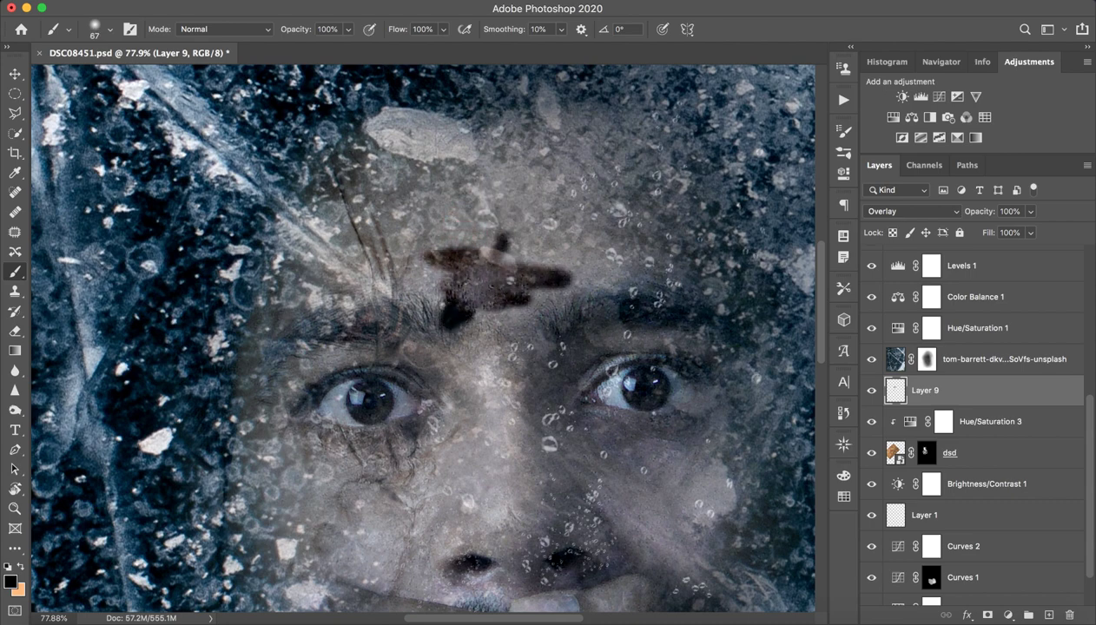
key("ctrl+z")
key("ctrl+z")
key("ctrl+z")
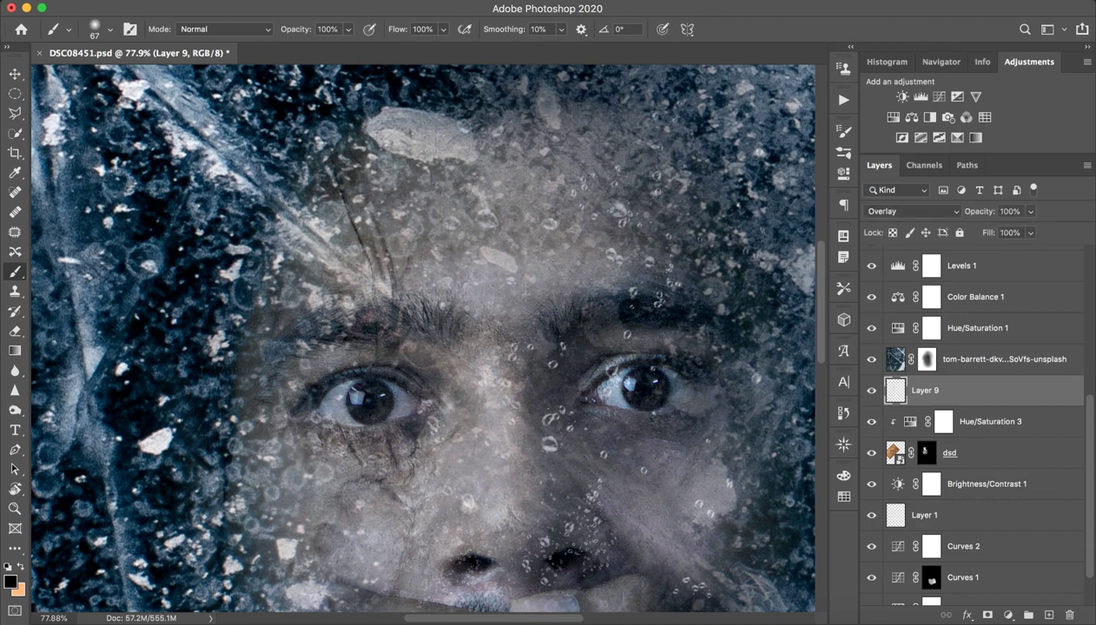
left_click_drag(408, 244, 393, 243)
key("ctrl+comma")
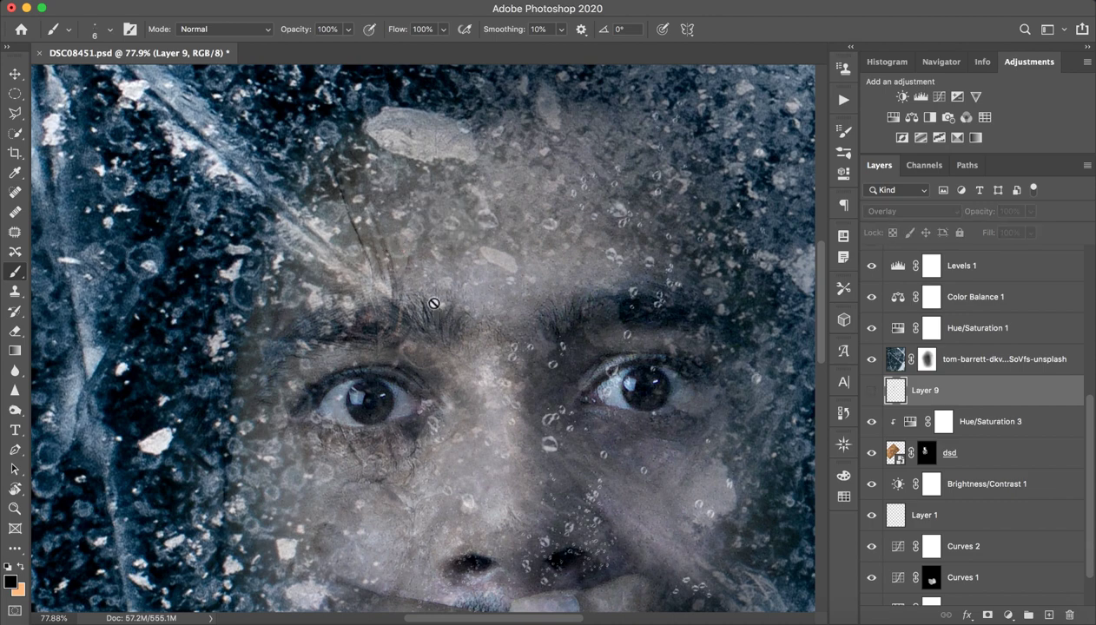
key("ctrl+comma")
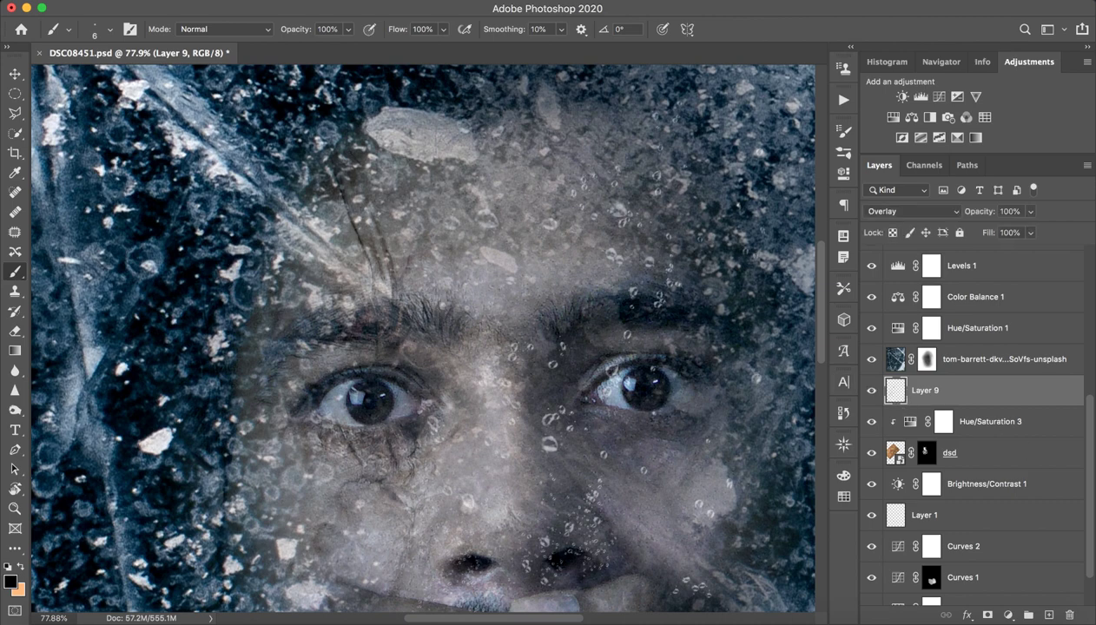
left_click_drag(463, 244, 470, 243)
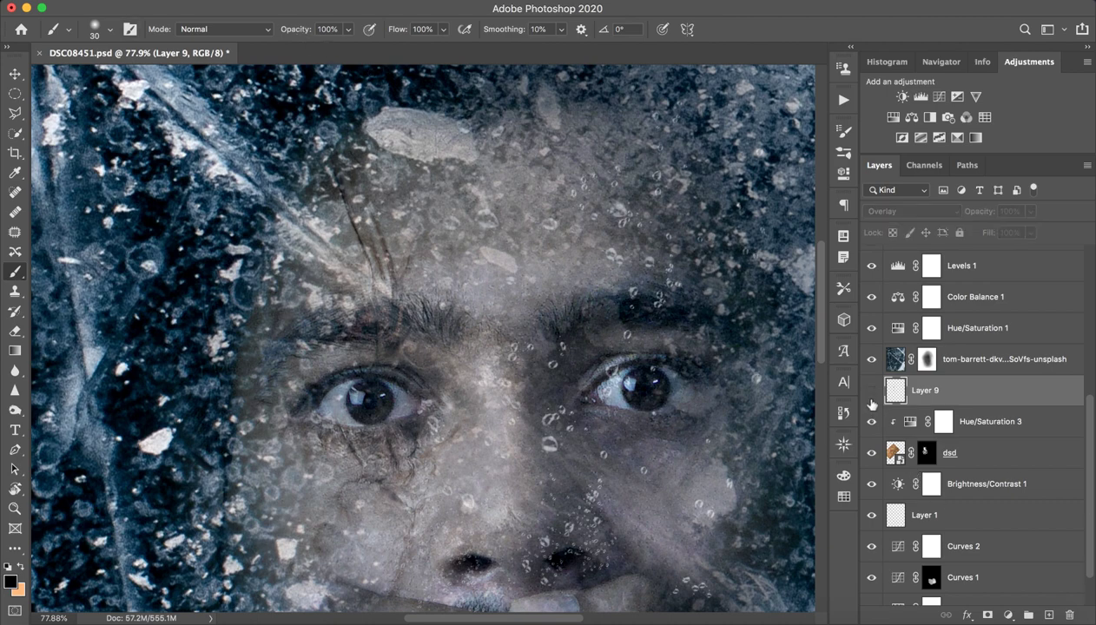
key("z")
left_click_drag(754, 393, 648, 391)
Fit the image on screen and toggle the Group 1 eye glow, leaving it on.
key("b")
key("ctrl+0")
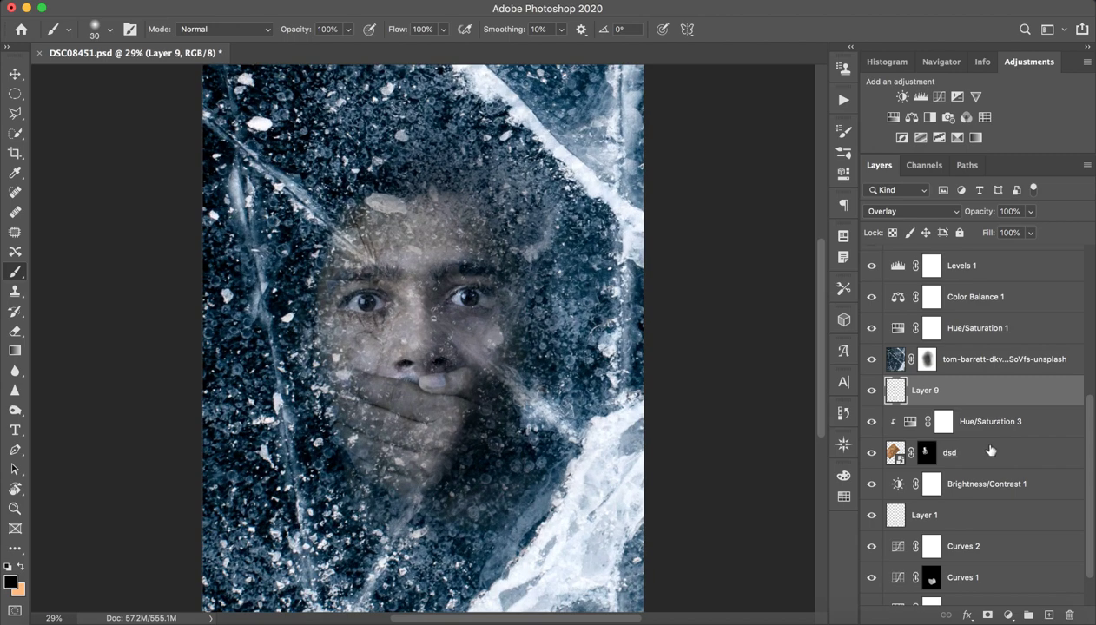
scroll(990, 449, "up", 3)
scroll(990, 450, "up", 2)
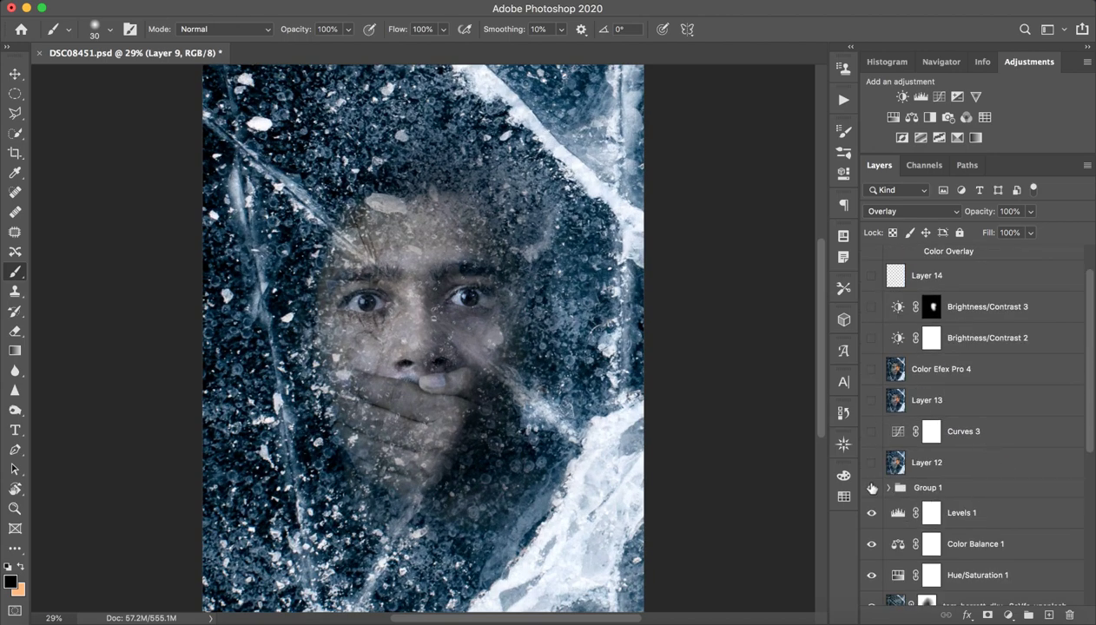
left_click(872, 488)
left_click(872, 488)
left_click(872, 489)
left_click(872, 488)
left_click(872, 488)
Quick-export Group 1 as a PNG named 'eye glow'.
right_click(942, 484)
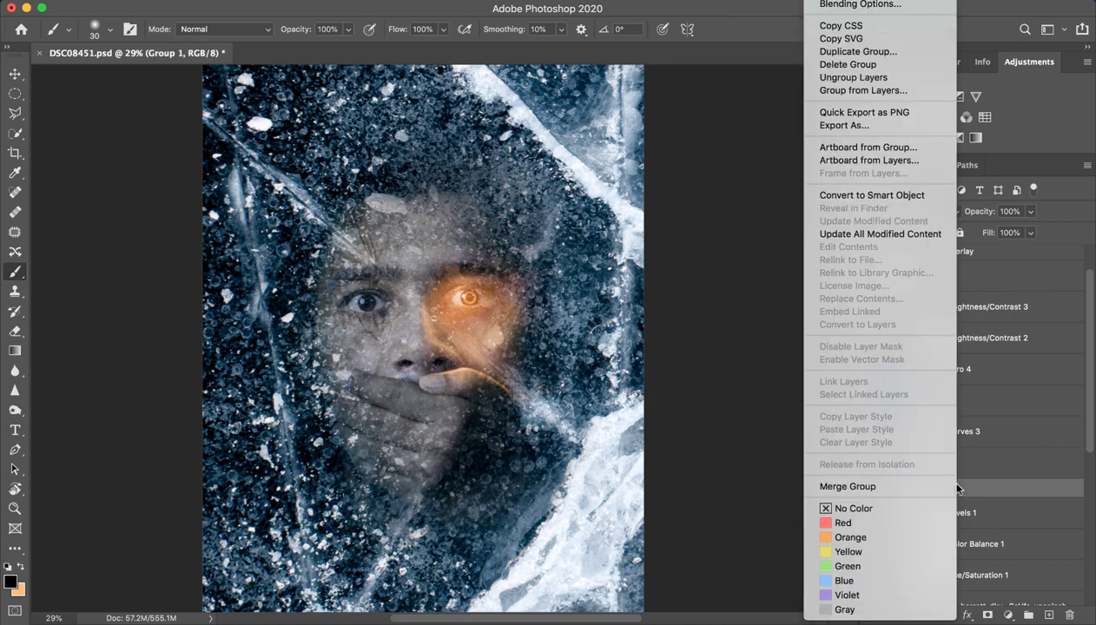
left_click(864, 113)
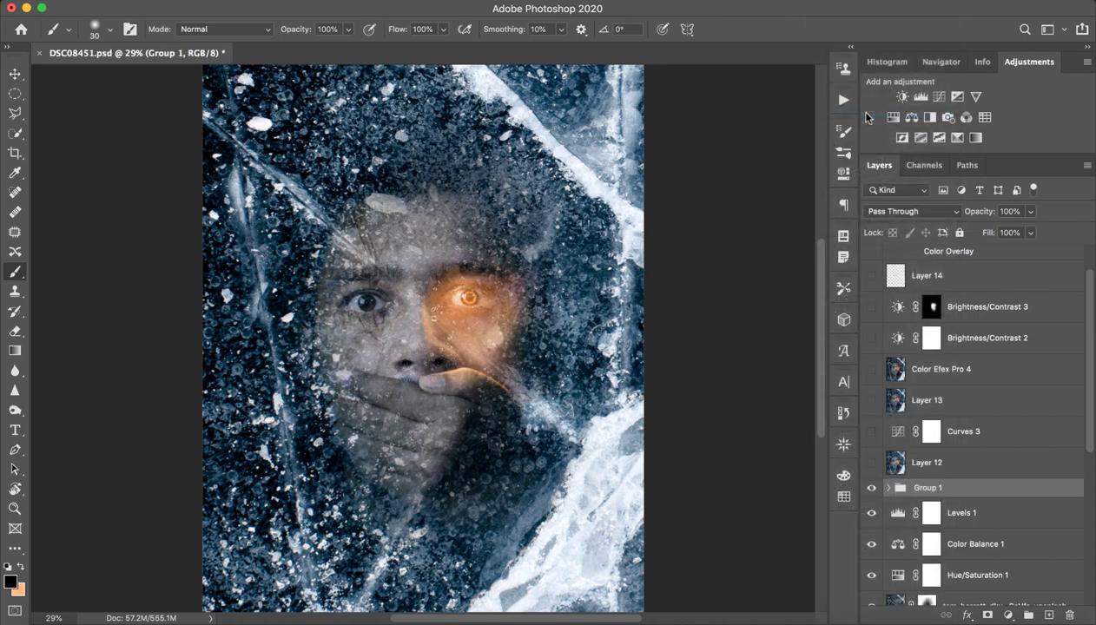
type("eye ")
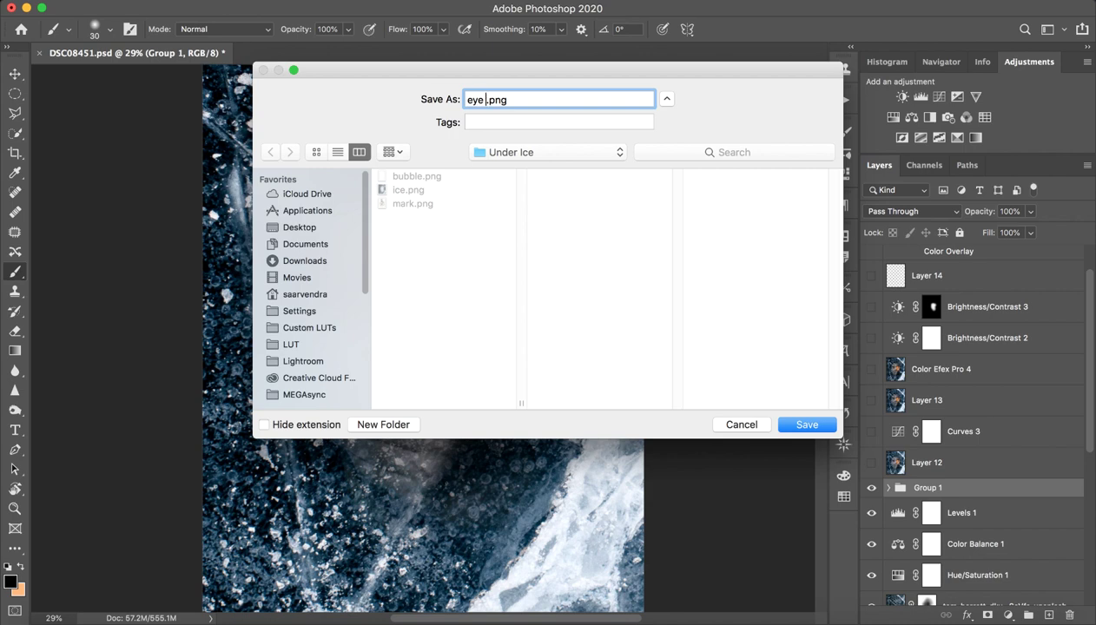
type("glow")
key("Return")
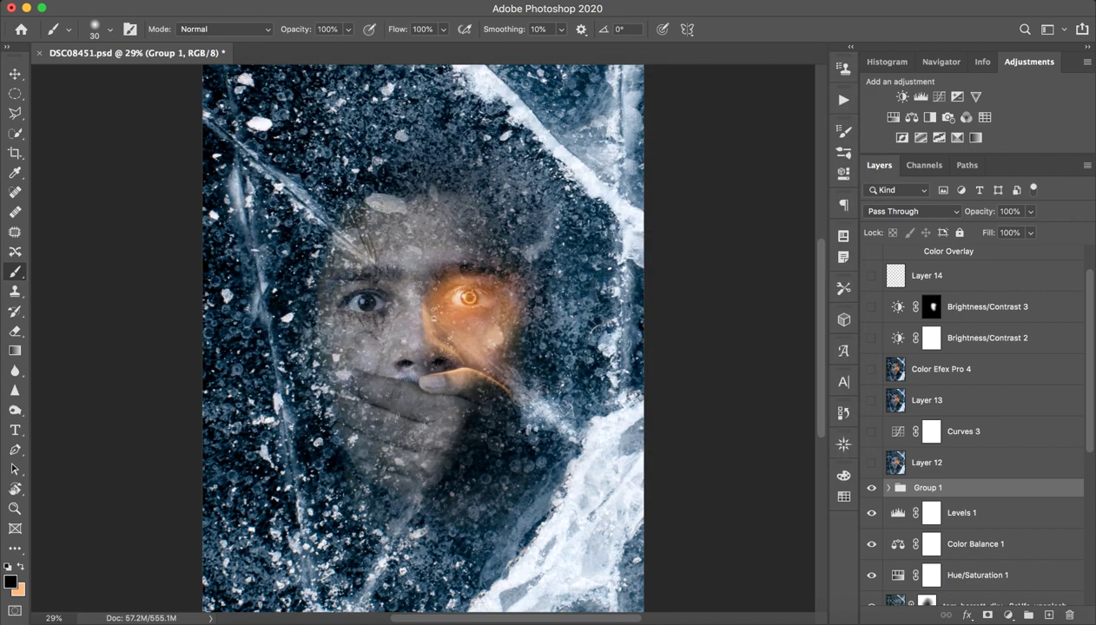
Check eye glow.png in the Under Ice folder, then return to Photoshop.
key("F11")
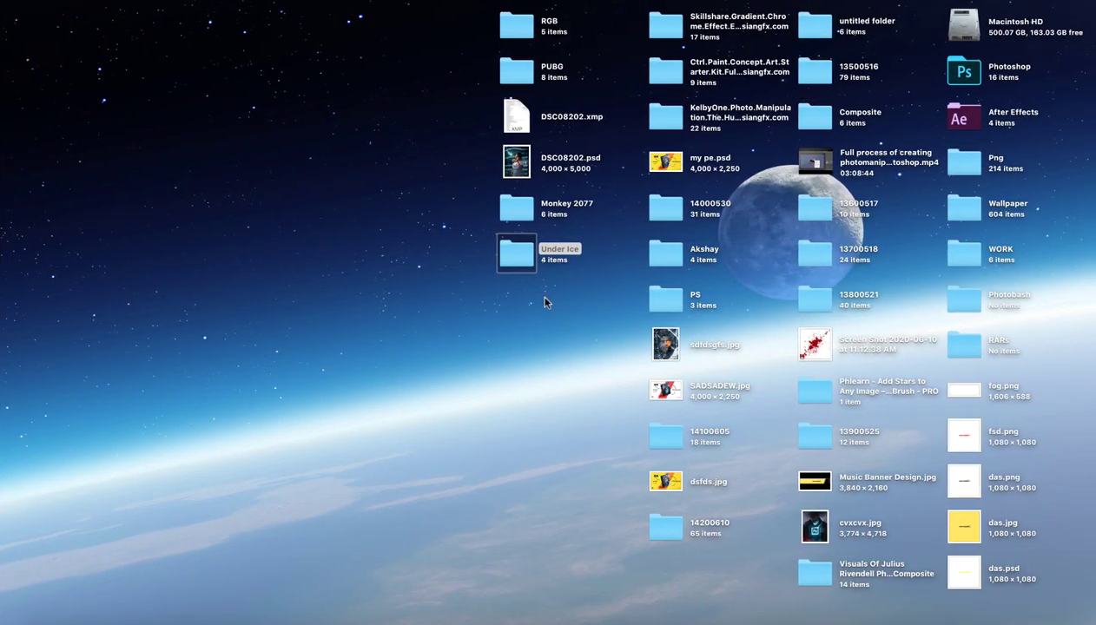
double_click(507, 250)
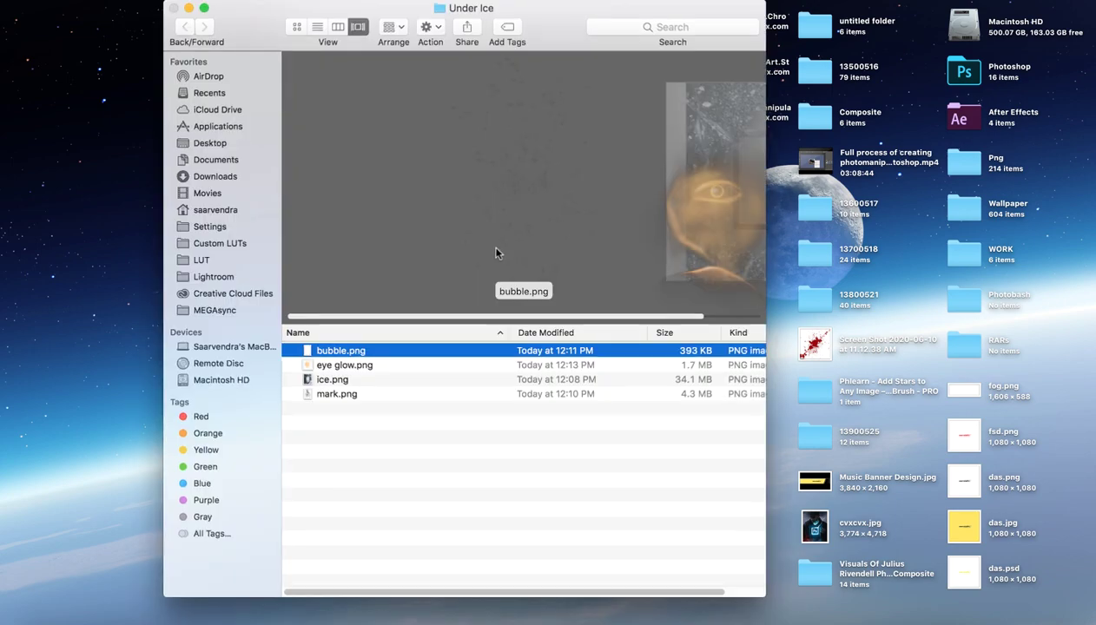
key("super+w")
key("F11")
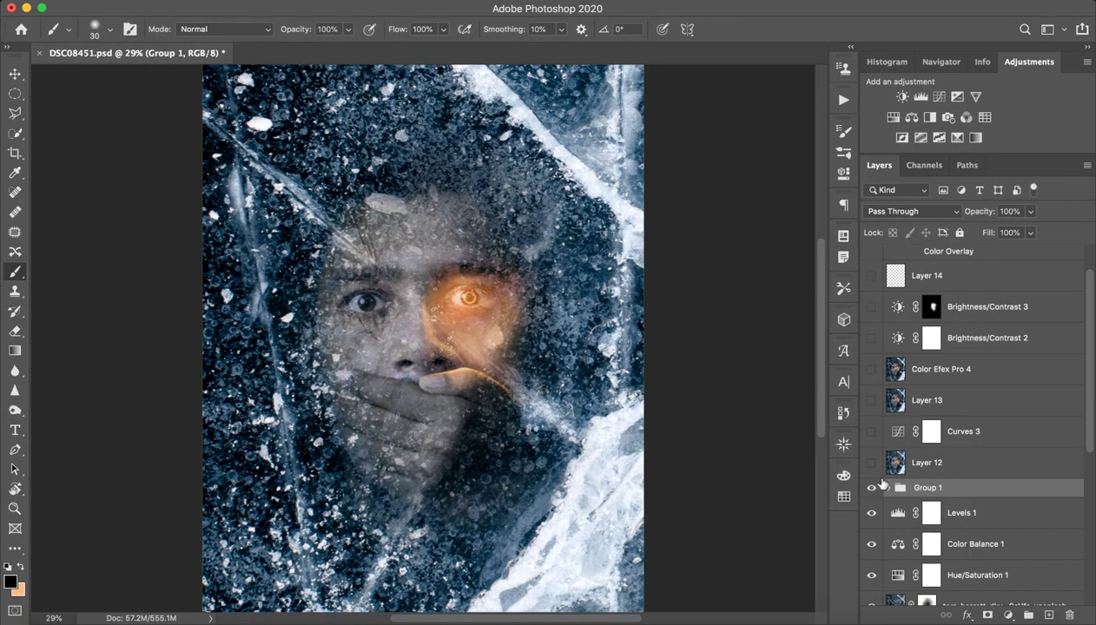
Expand Group 1 and make Layer 2 copy 2 visible to inspect the eyes.
left_click(886, 489)
scroll(894, 478, "down", 3)
scroll(901, 471, "down", 3)
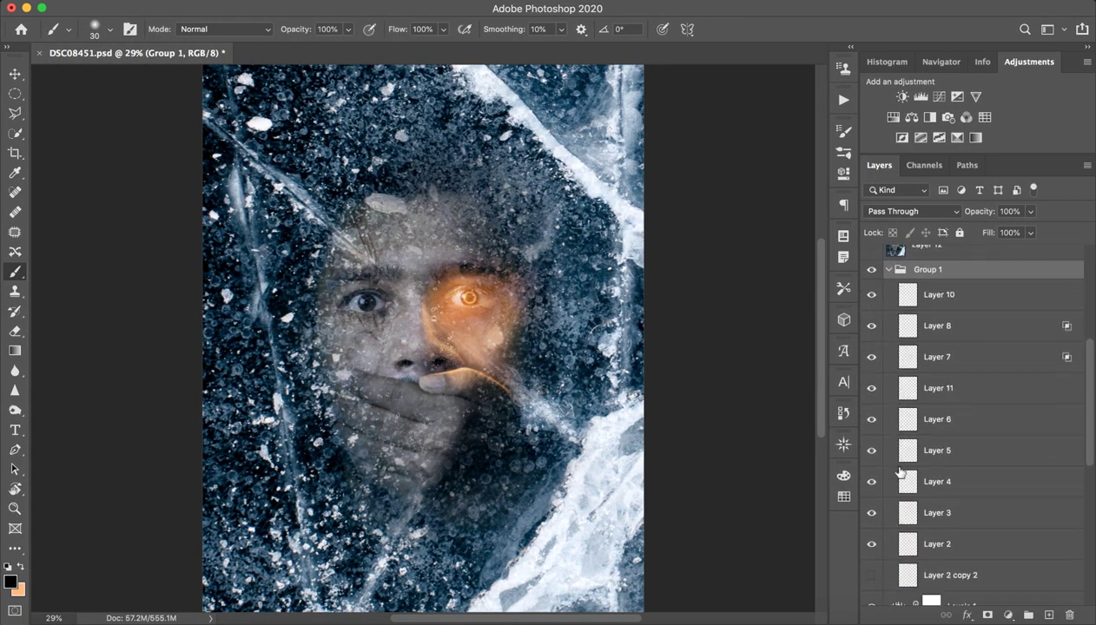
scroll(900, 473, "down", 1)
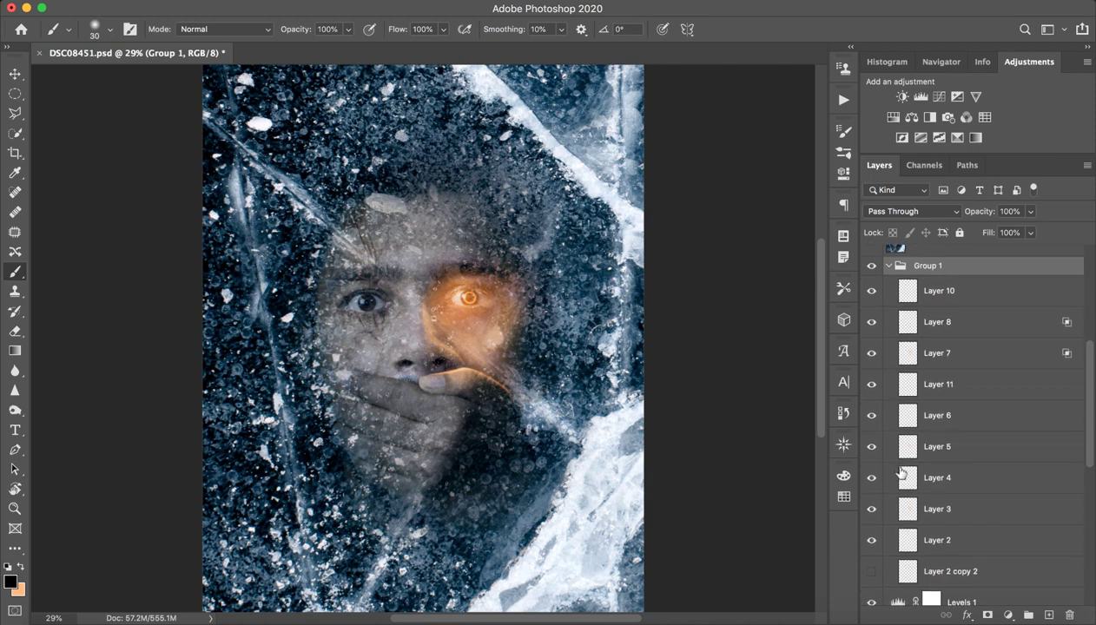
scroll(903, 472, "down", 1)
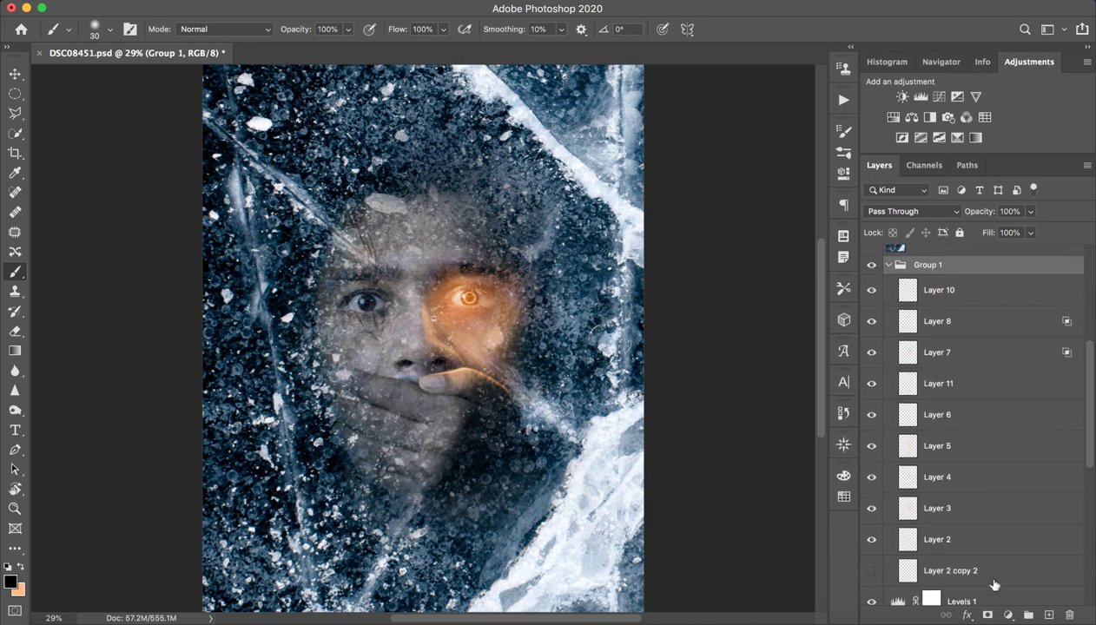
left_click(995, 584)
left_click(872, 570)
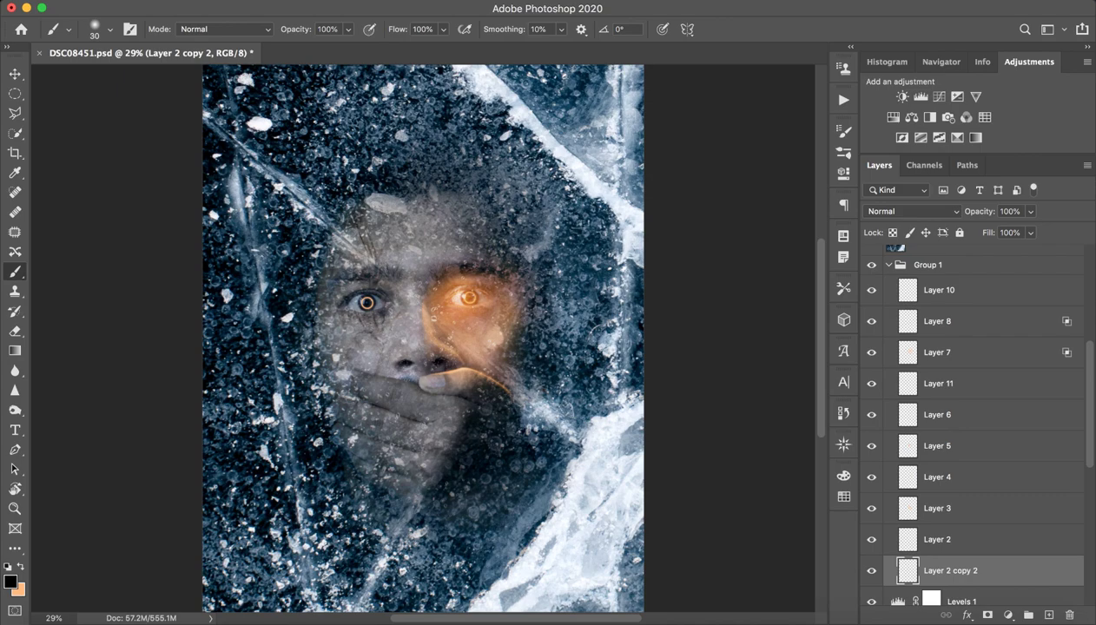
key("ctrl+1")
key("ctrl+0")
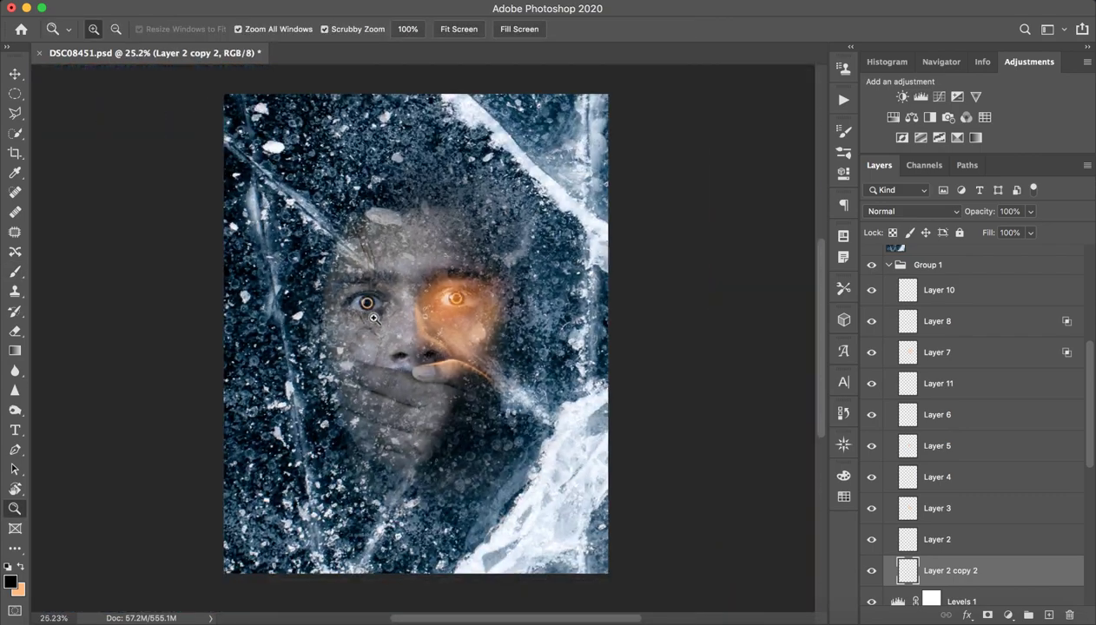
Compare Layer 2 copy 2 on and off, then delete it.
left_click(1061, 603)
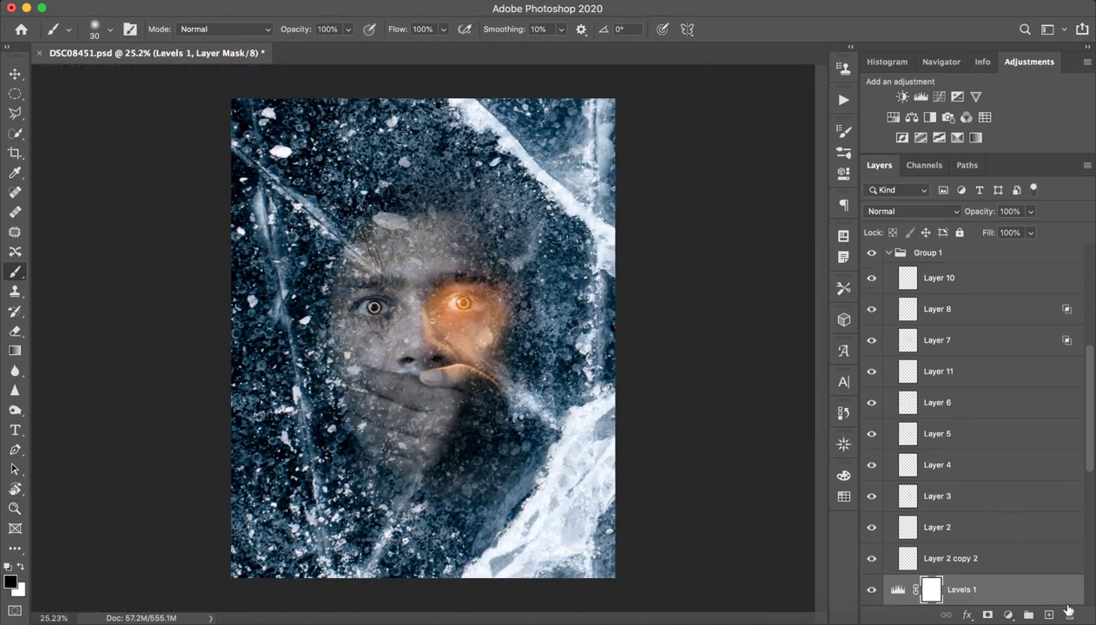
left_click(955, 532)
left_click(984, 569)
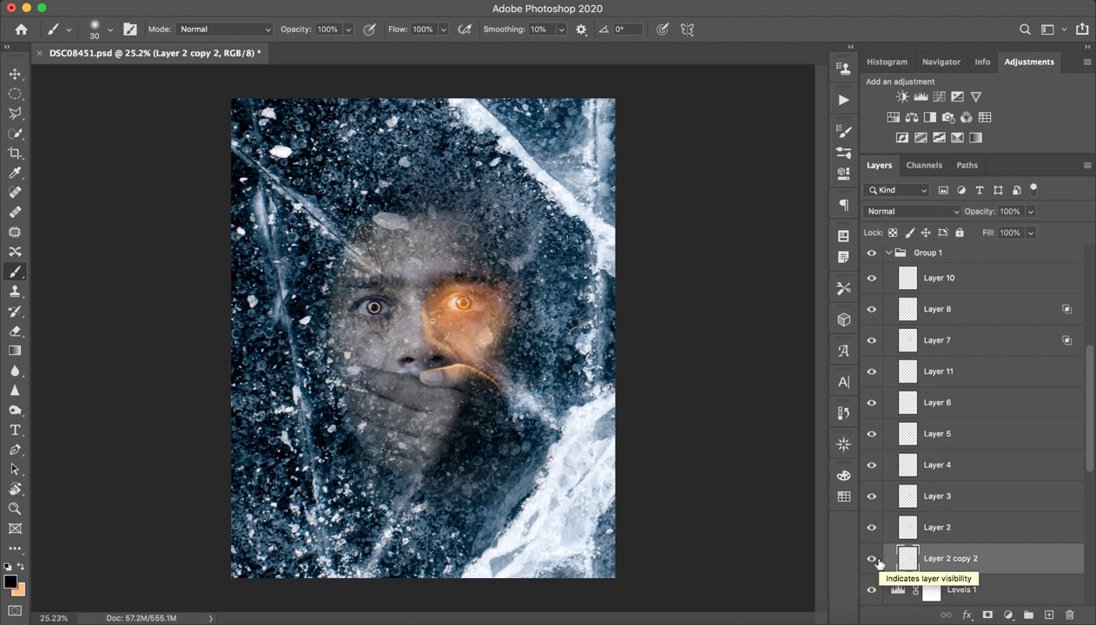
left_click(874, 560)
left_click(877, 562)
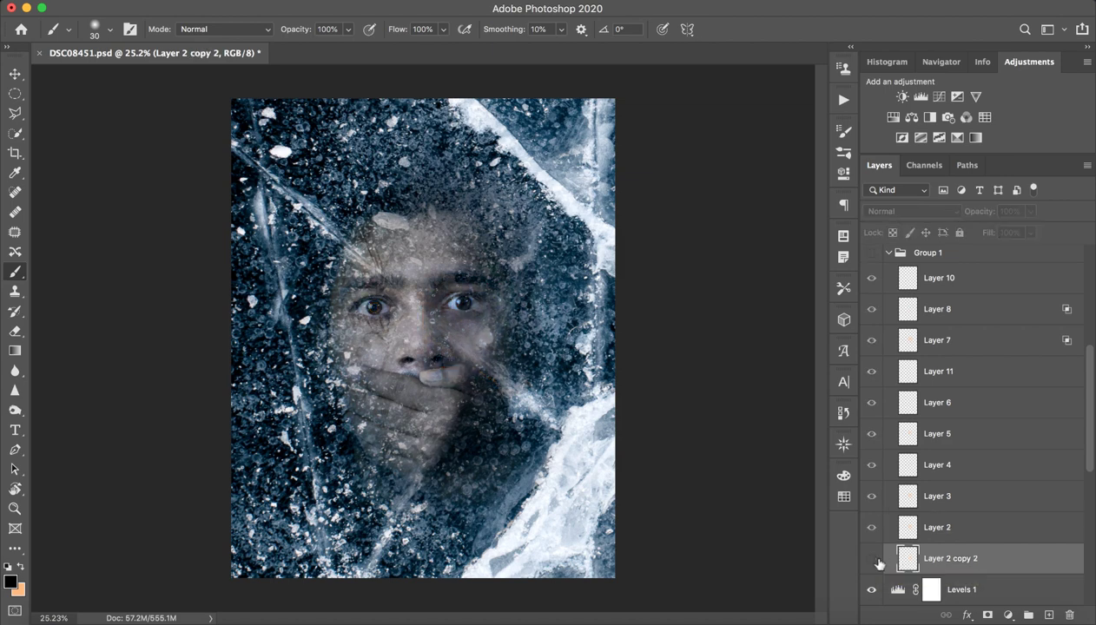
left_click(877, 562)
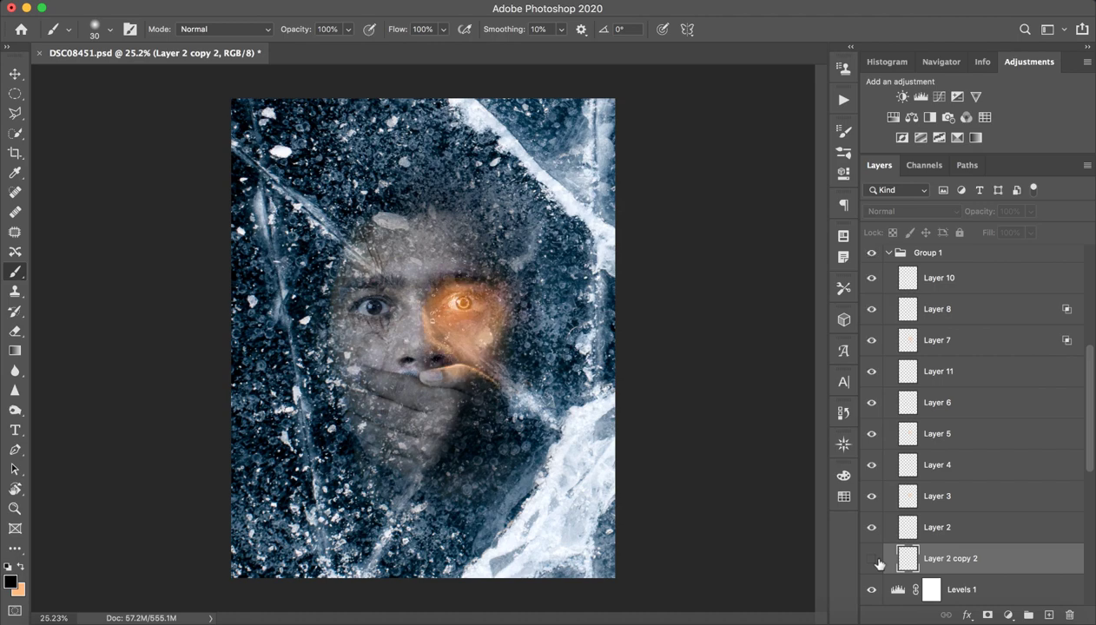
left_click(1069, 615)
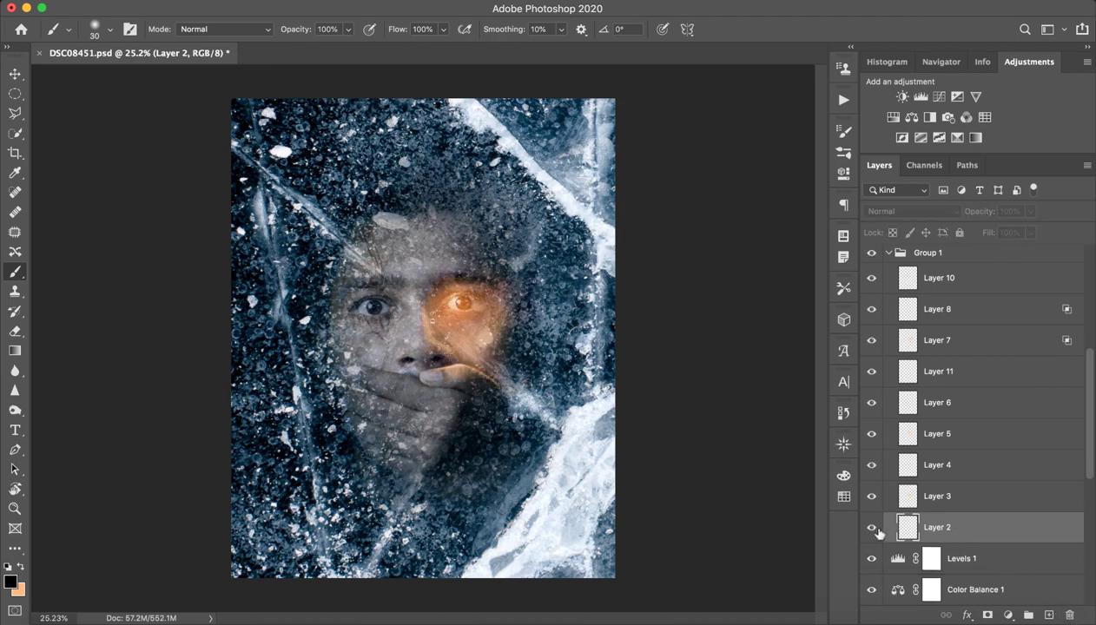
key("ctrl+plus")
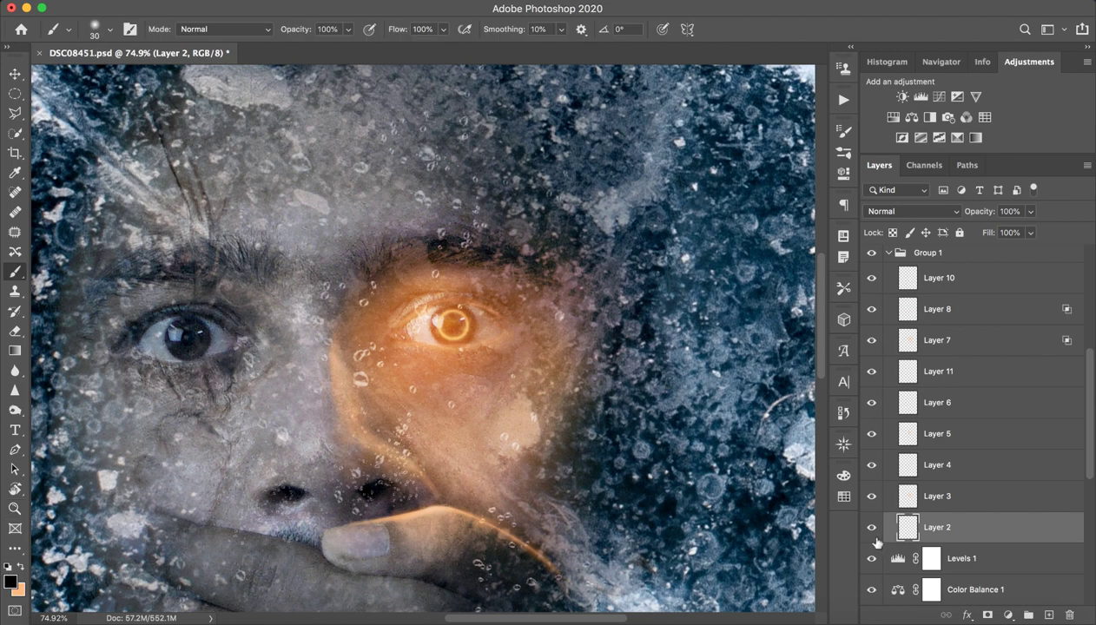
left_click(872, 528)
left_click(872, 528)
left_click(15, 93)
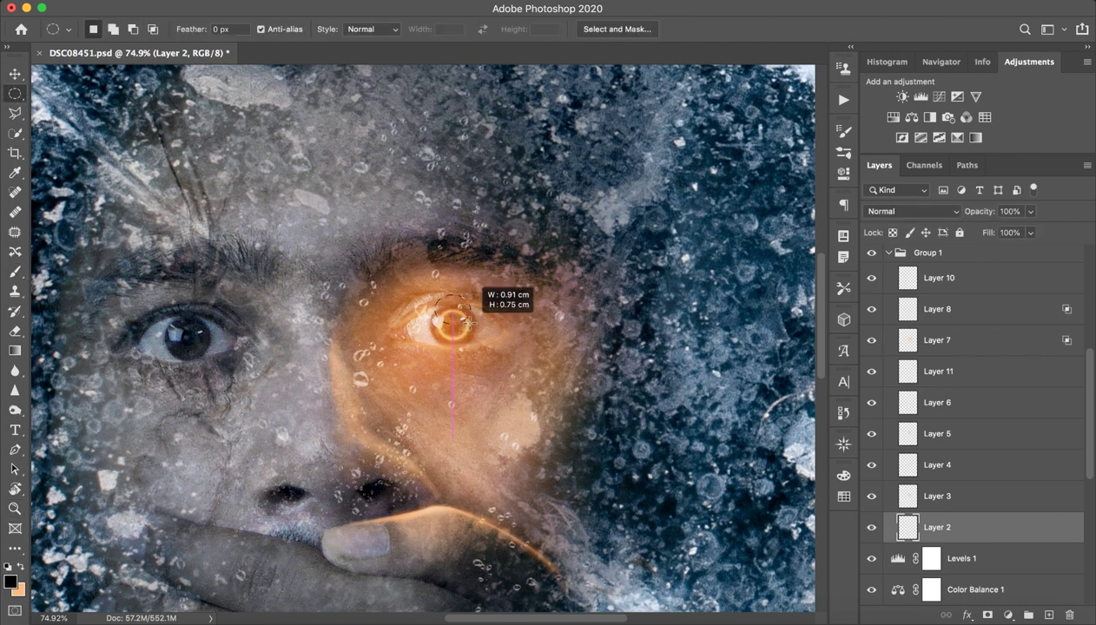
left_click_drag(435, 295, 474, 339)
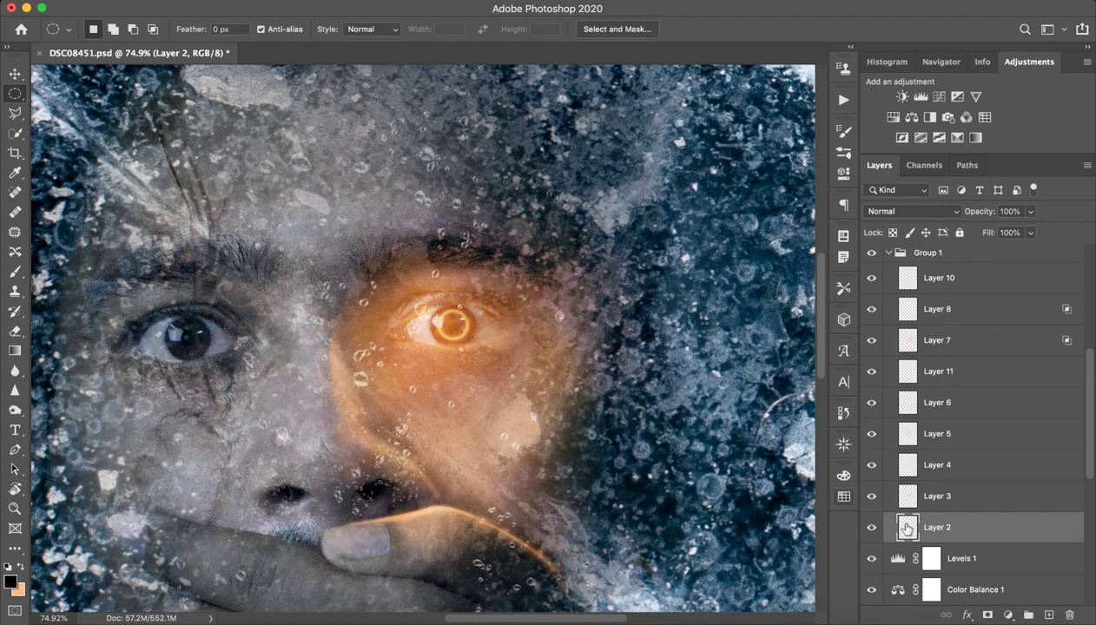
right_click(347, 307)
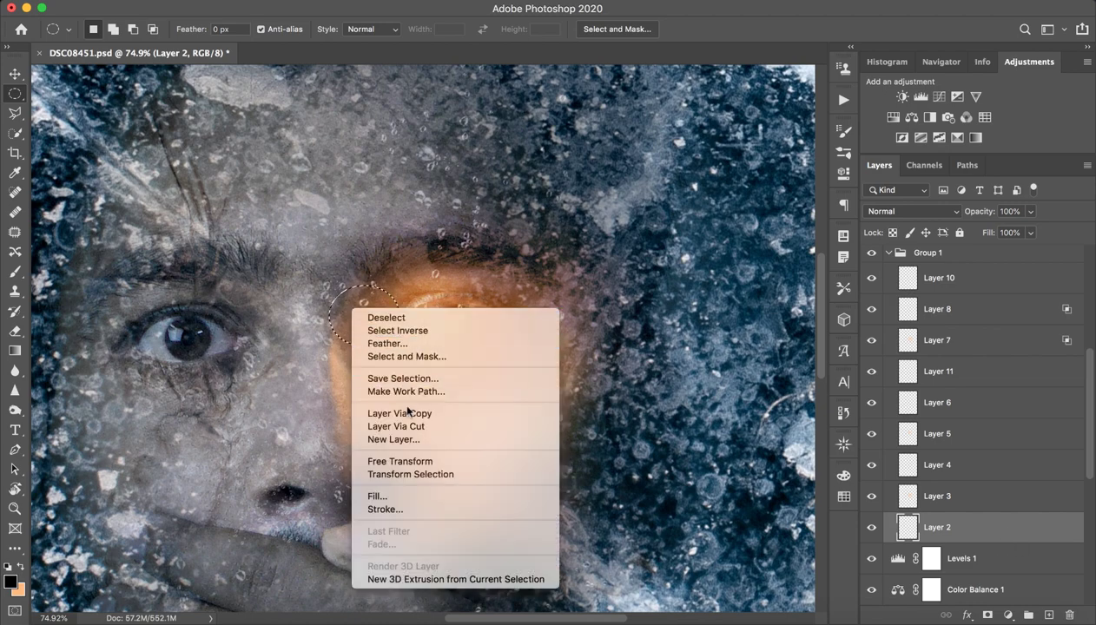
left_click(411, 510)
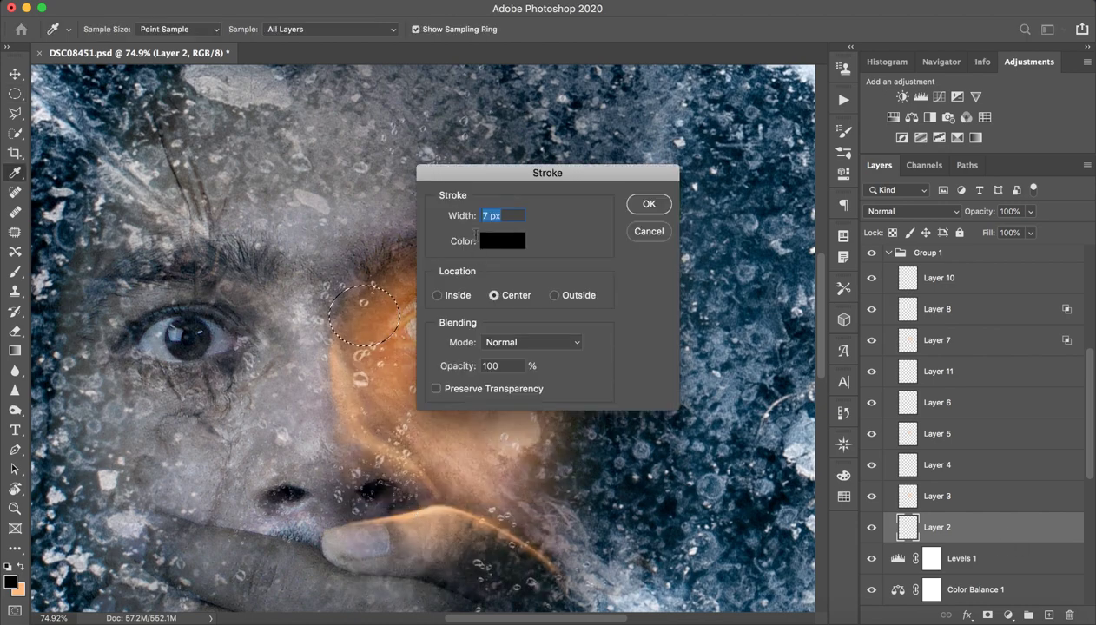
left_click(498, 246)
mouse_move(656, 230)
left_mouse_down()
mouse_move(760, 210)
mouse_move(777, 149)
mouse_move(774, 173)
mouse_move(630, 152)
left_mouse_up()
type("ff0000")
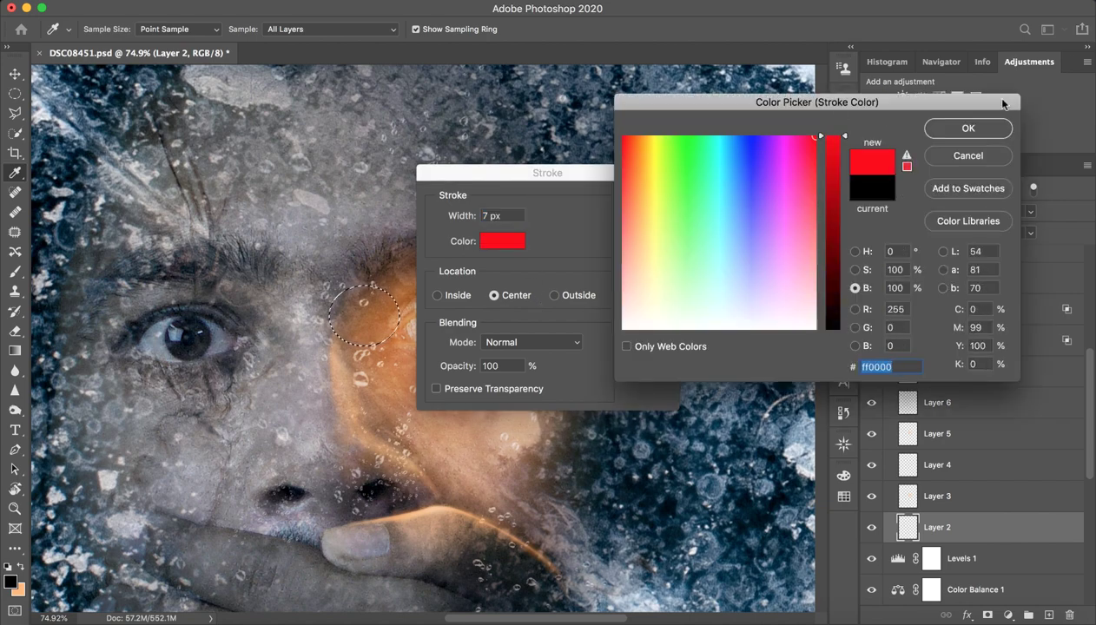
left_click(968, 156)
left_click(653, 233)
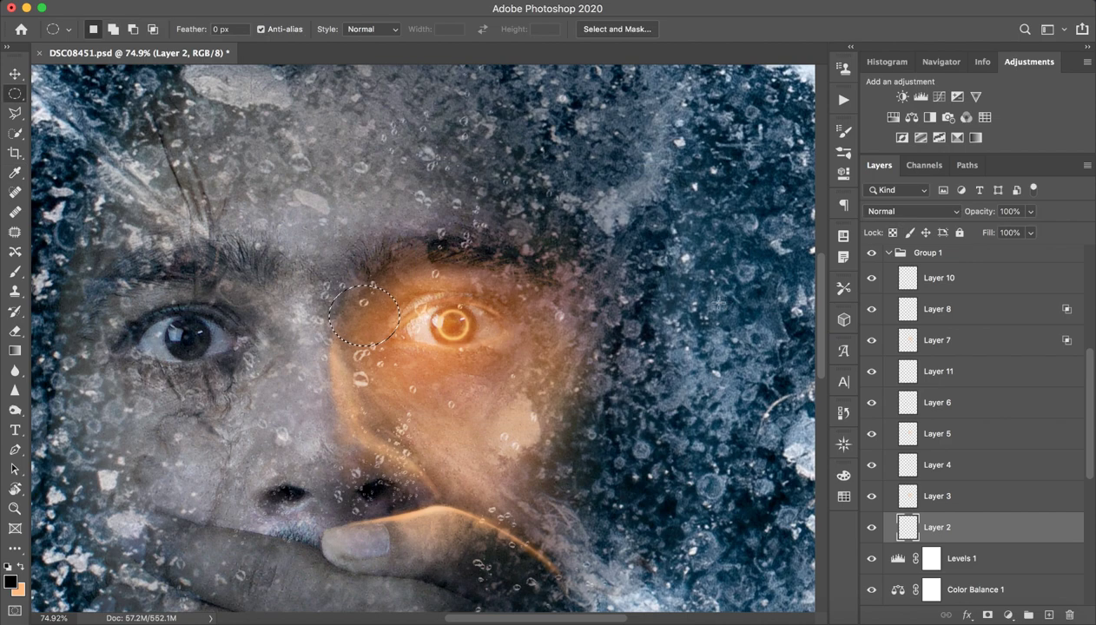
Toggle Layers 3 and 2 on and off to compare their glow.
left_click(971, 502)
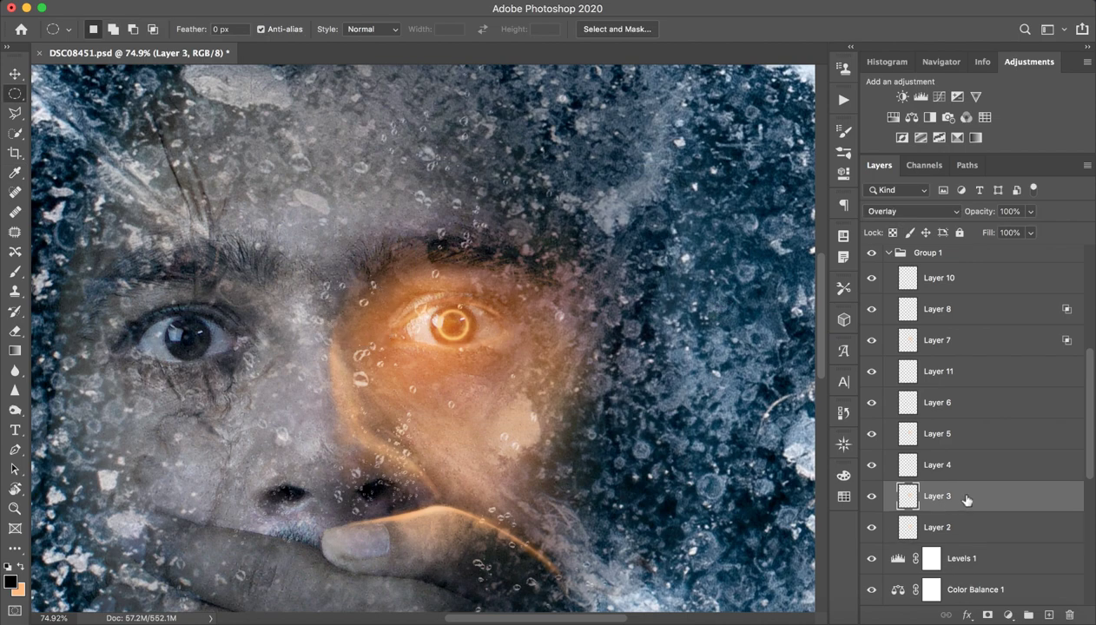
left_click(872, 497)
left_click(873, 497)
left_click(921, 518)
left_click(871, 528)
left_click(871, 527)
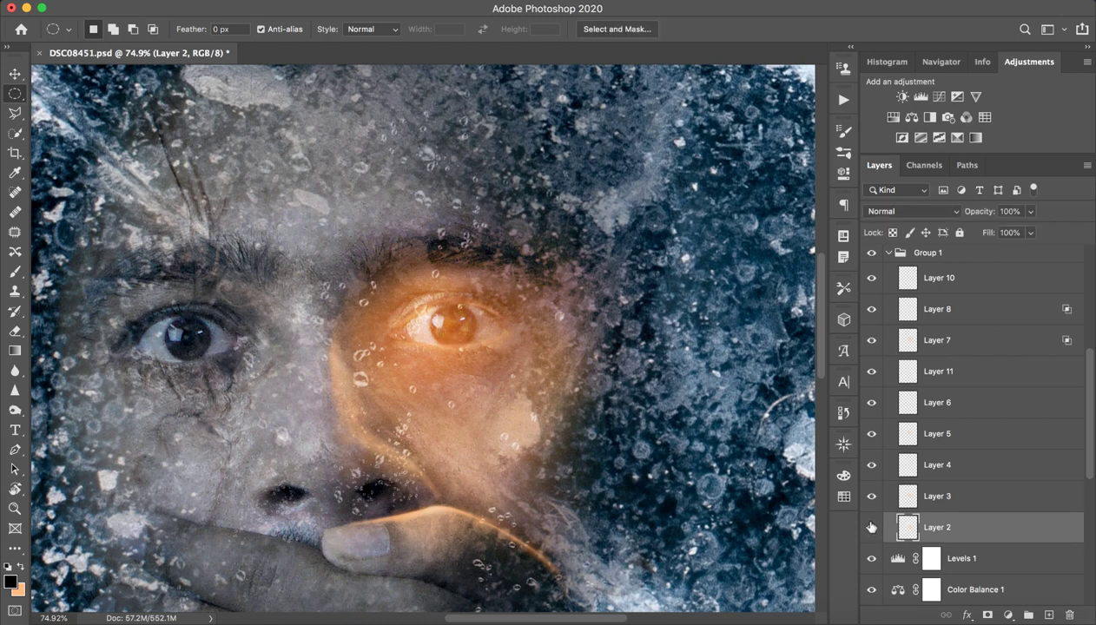
left_click(946, 501)
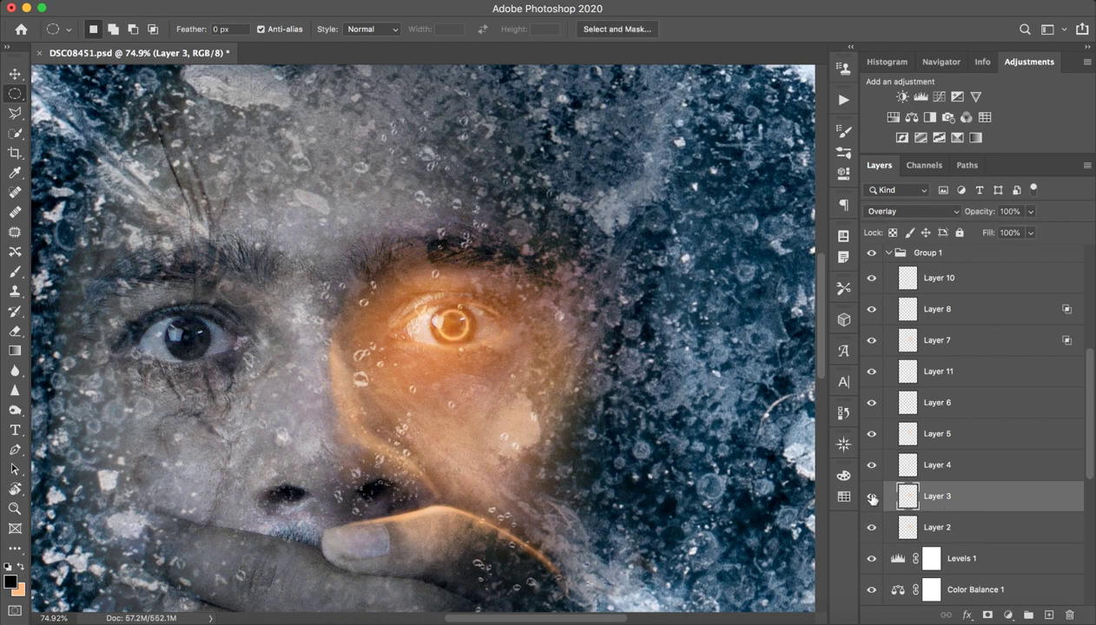
left_click(872, 497)
left_click(872, 497)
Set the foreground colour to bright green #66ff29.
left_click(12, 580)
left_click_drag(825, 270, 825, 175)
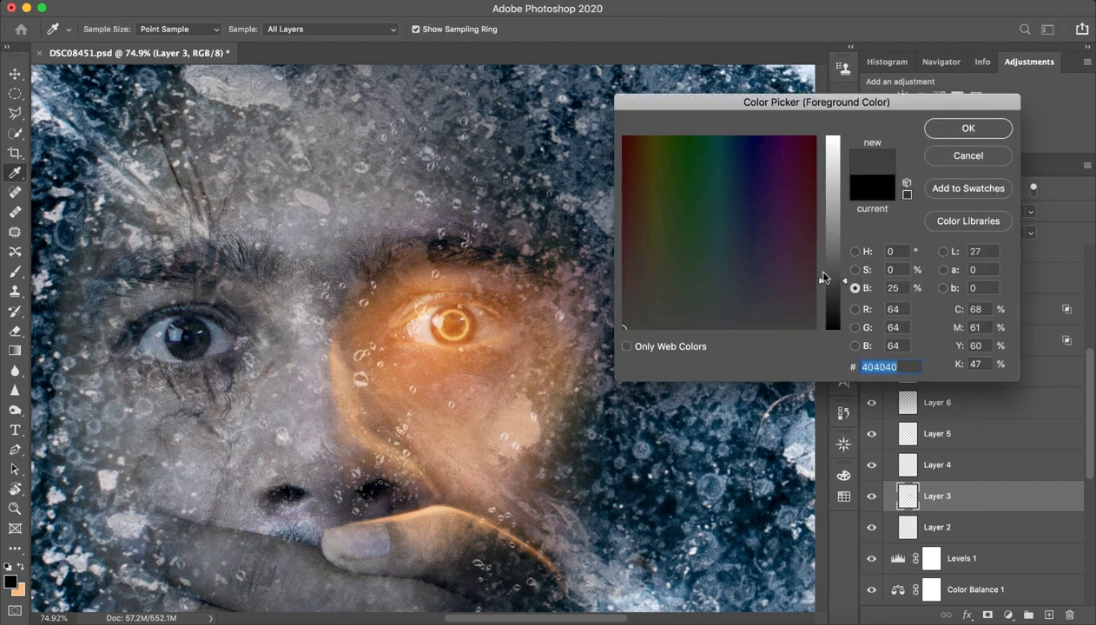
left_click(630, 178)
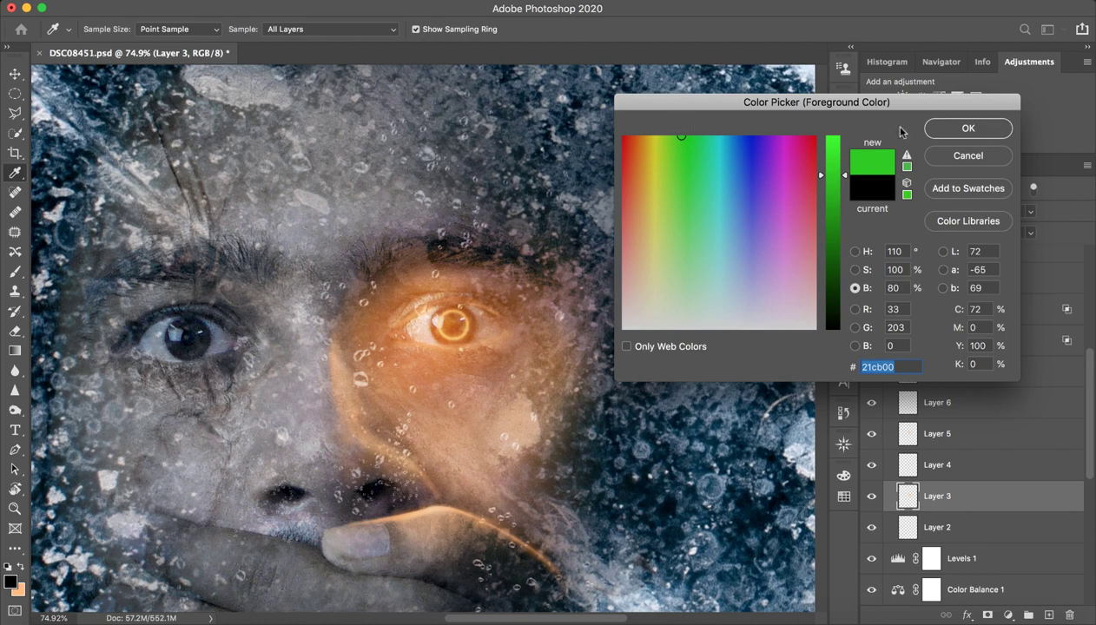
left_click_drag(826, 177, 827, 135)
left_click(680, 166)
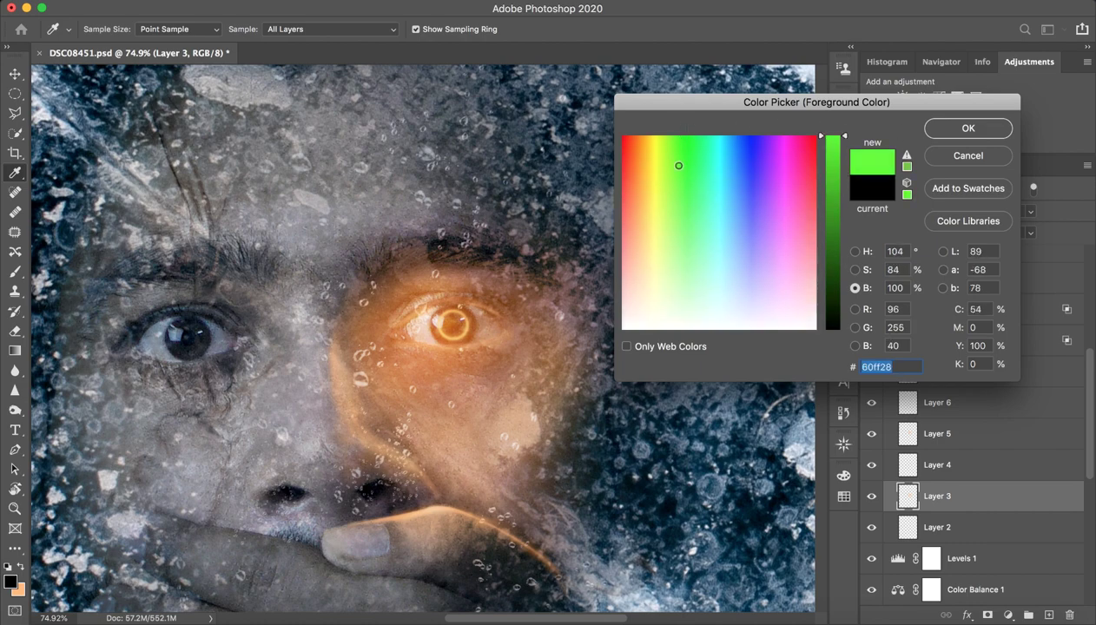
left_click(934, 130)
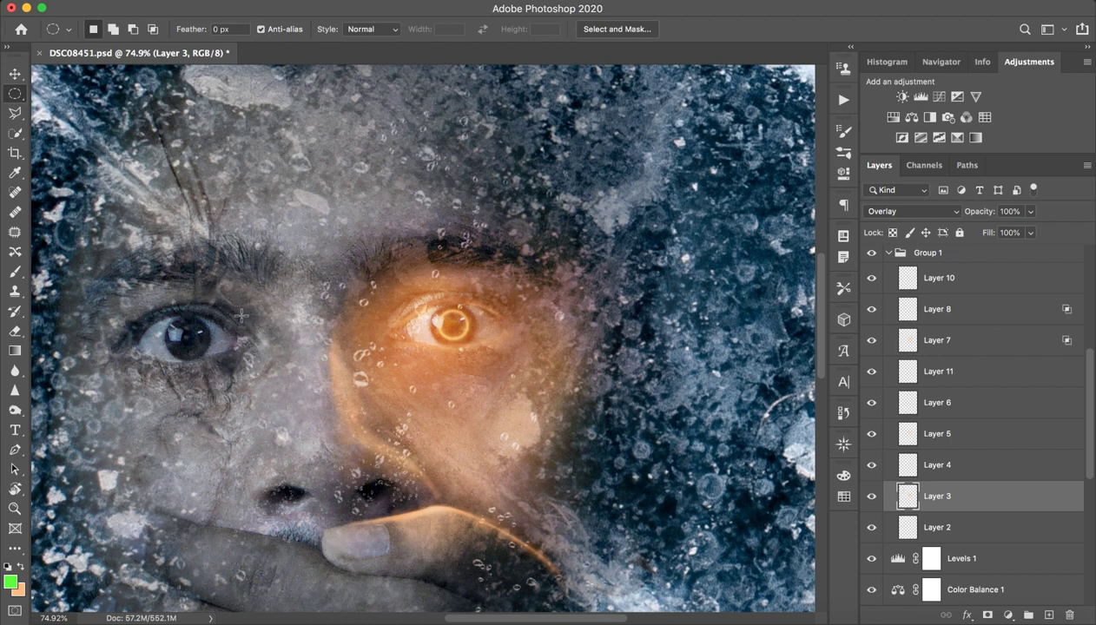
Test green paint over the left eye, undo it, and hide Layers 4–8 and 10.
key("b")
mouse_move(217, 326)
left_mouse_down()
mouse_move(174, 321)
mouse_move(252, 320)
left_mouse_up()
key("ctrl+z")
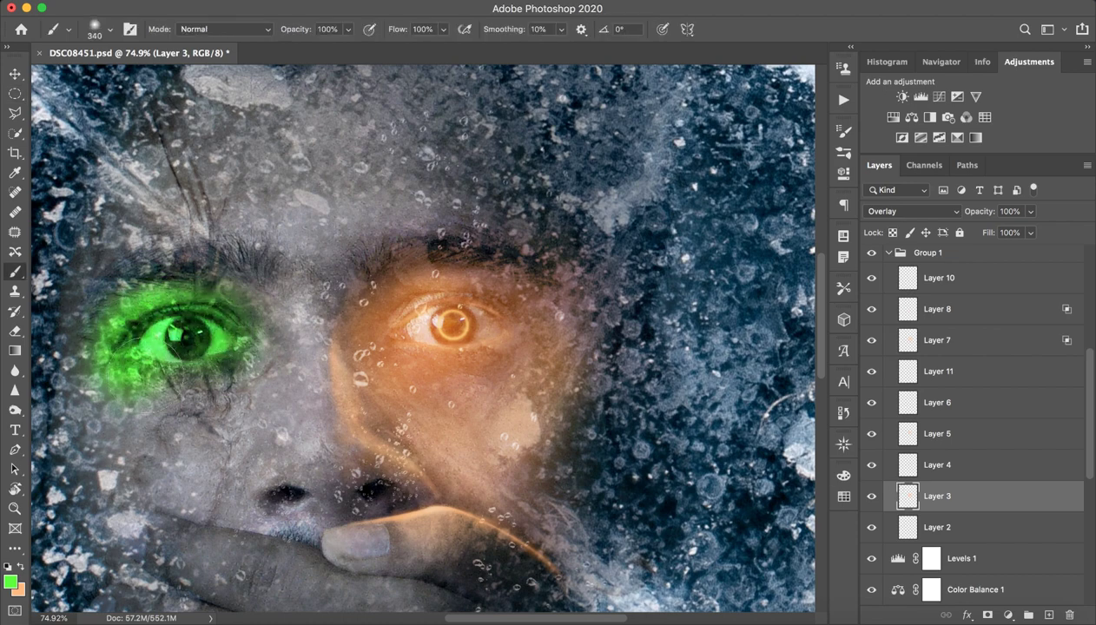
key("ctrl+z")
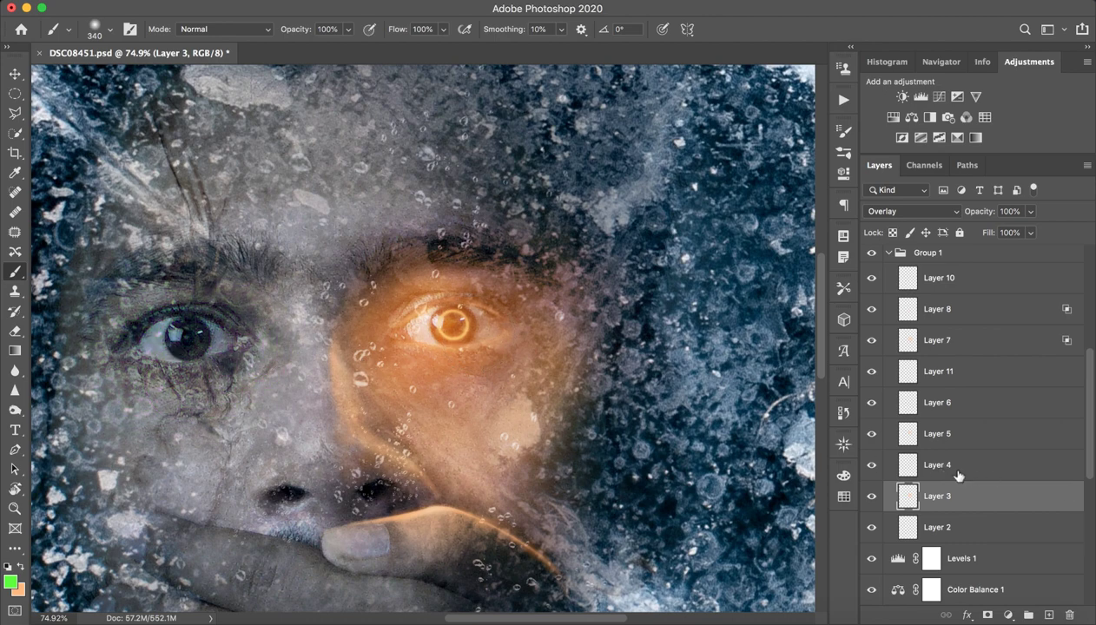
left_click_drag(871, 465, 871, 309)
left_click(871, 278)
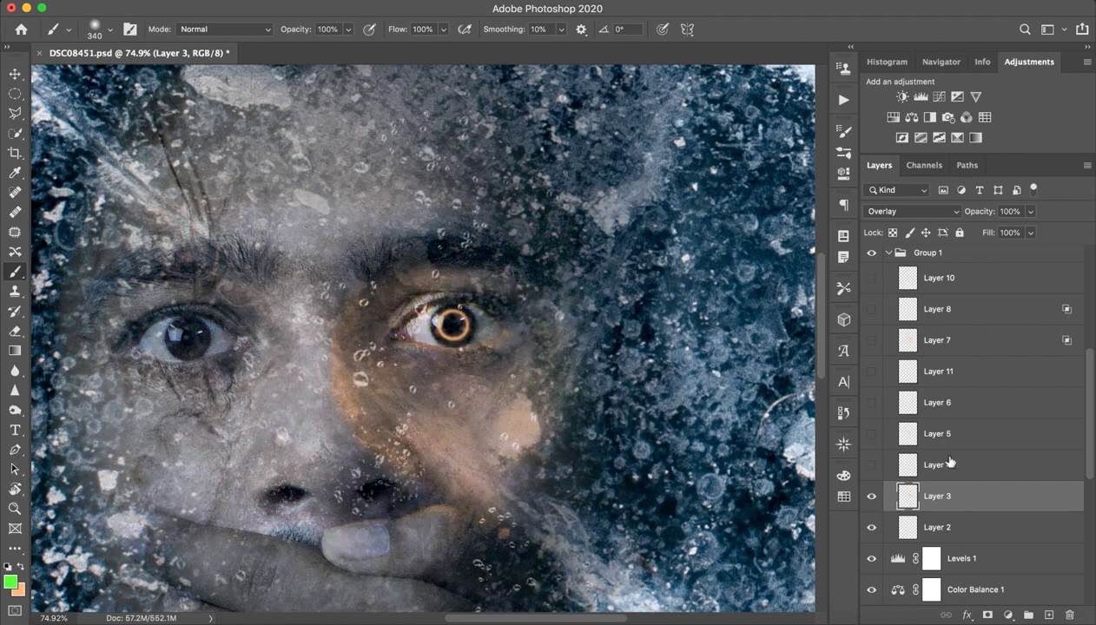
left_click(871, 496)
left_click(871, 496)
left_click(871, 496)
left_click(871, 496)
left_click(871, 464)
left_click(951, 468)
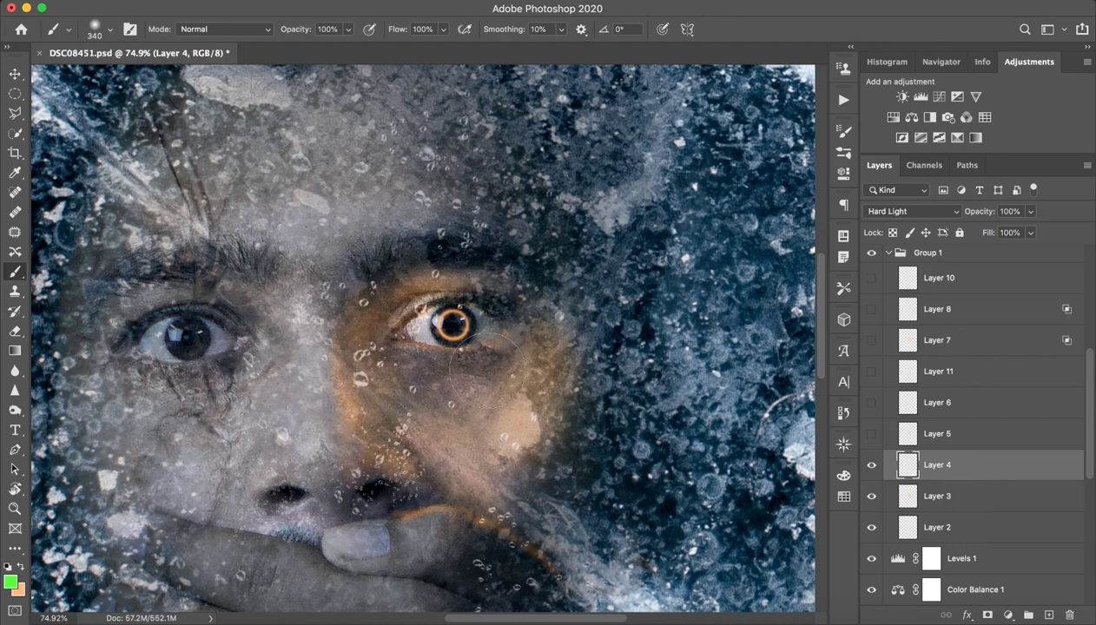
left_click_drag(169, 343, 239, 315)
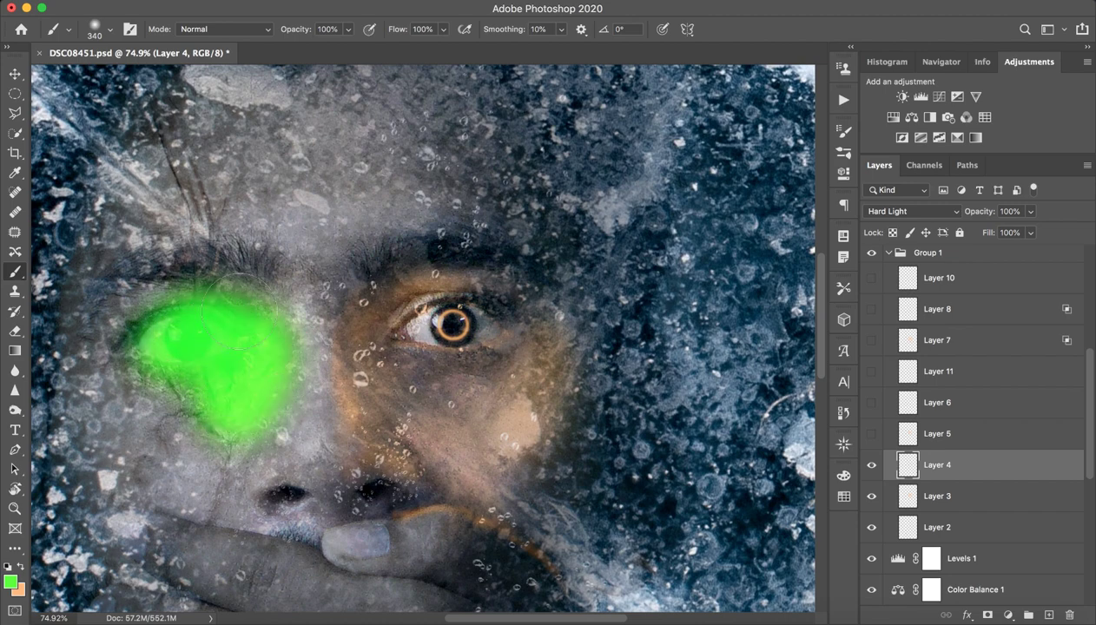
key("ctrl+z")
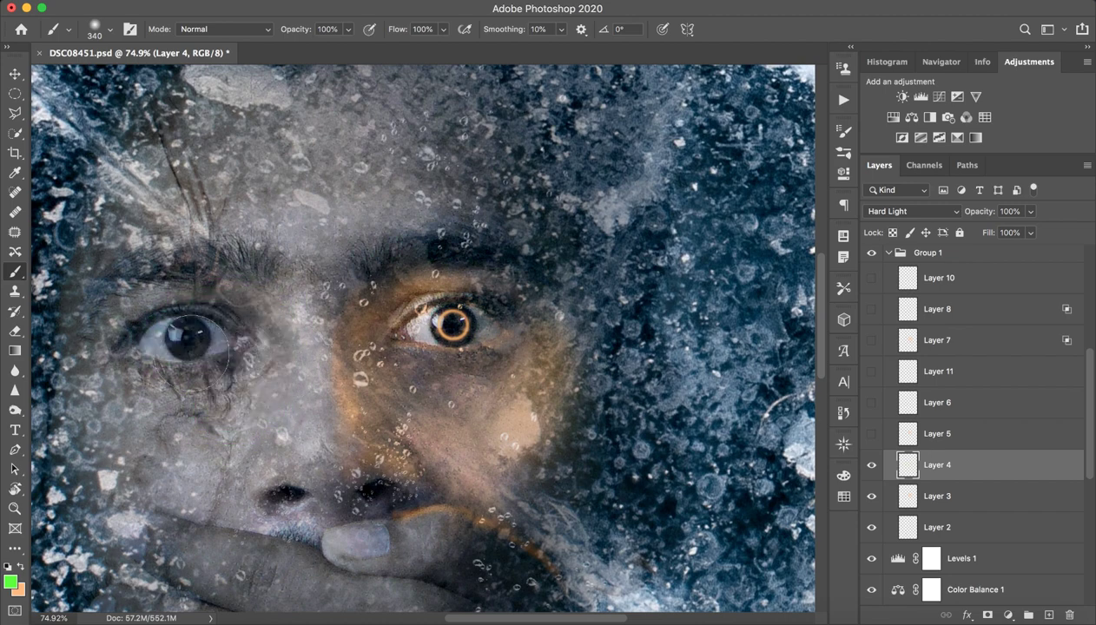
left_click_drag(189, 348, 148, 348)
mouse_move(170, 296)
left_mouse_down()
mouse_move(108, 309)
mouse_move(87, 404)
left_mouse_up()
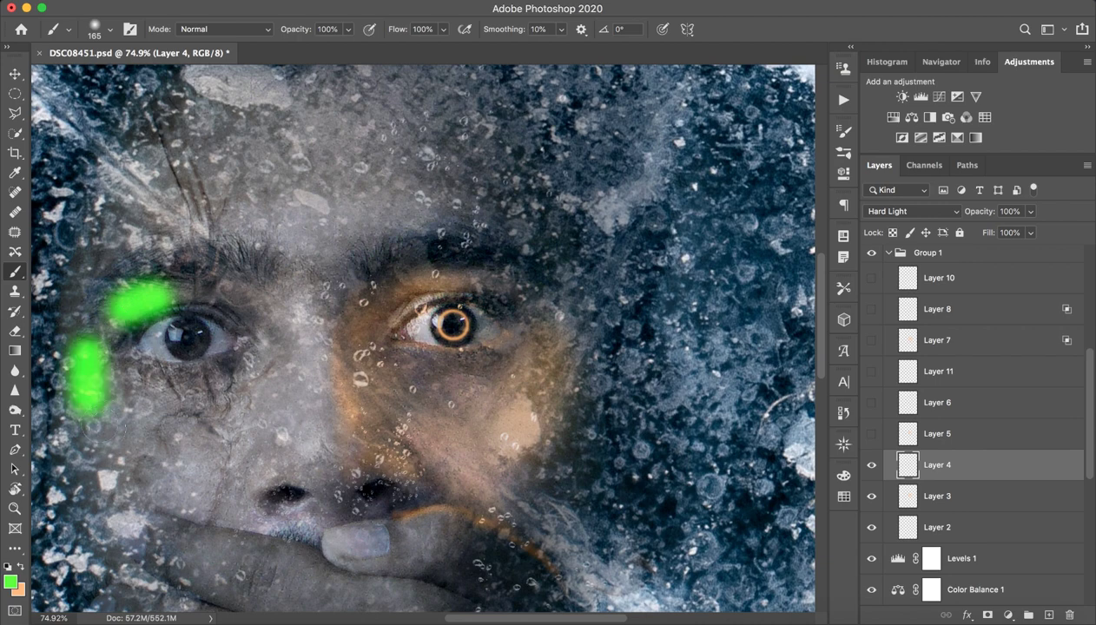
key("ctrl+z")
key("ctrl+z")
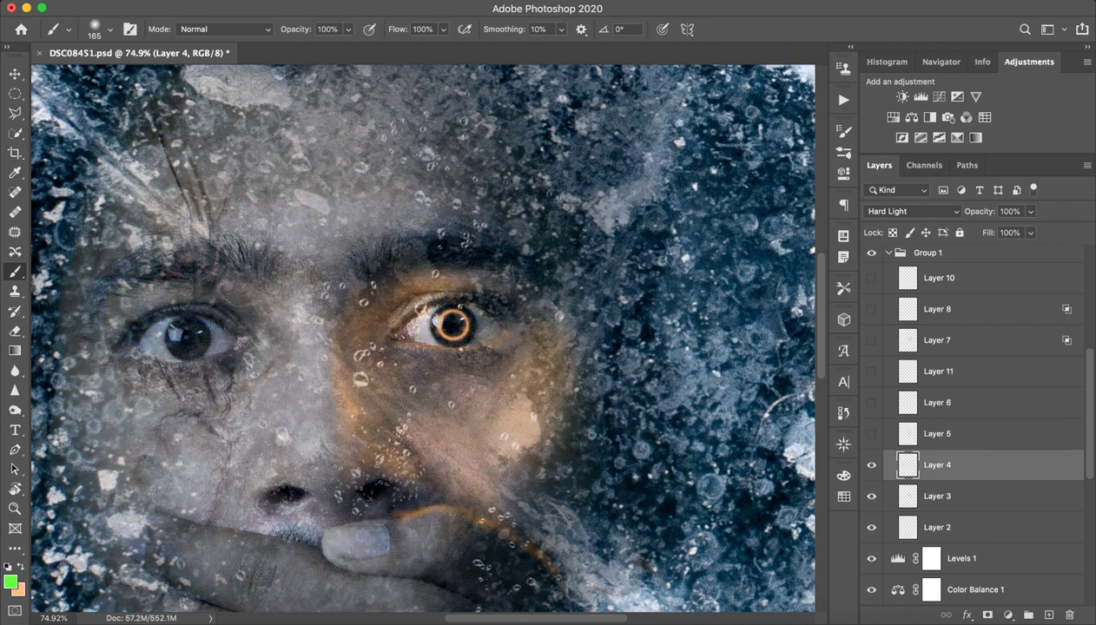
left_click_drag(290, 35, 200, 52)
left_click_drag(291, 36, 298, 37)
mouse_move(187, 295)
left_mouse_down()
mouse_move(143, 308)
mouse_move(231, 364)
left_mouse_up()
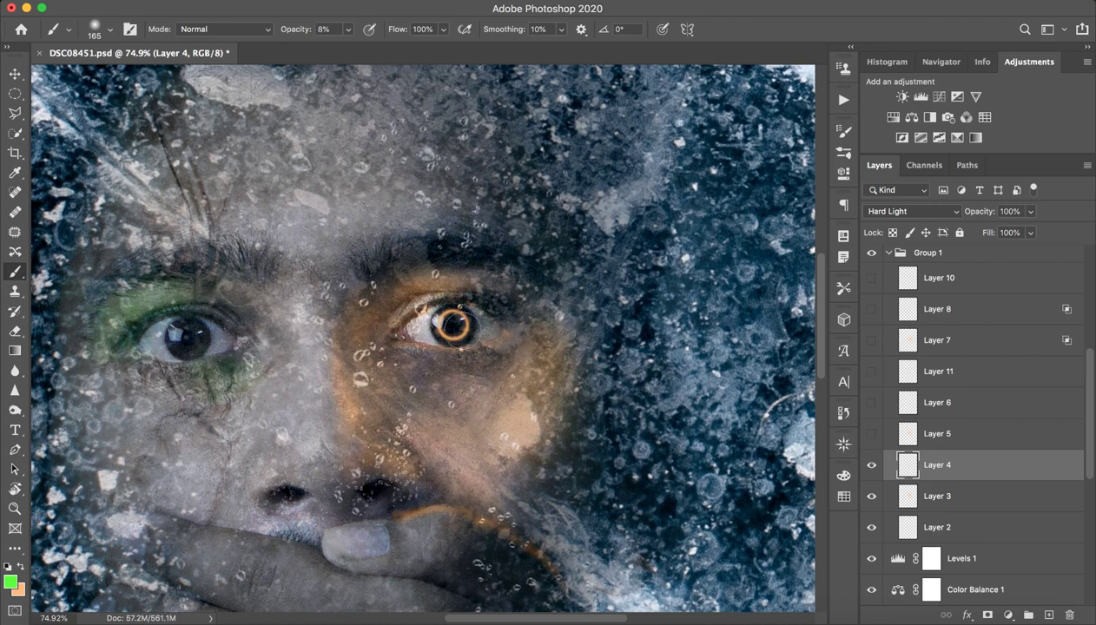
left_click(871, 465)
left_click(871, 465)
key("ctrl+comma")
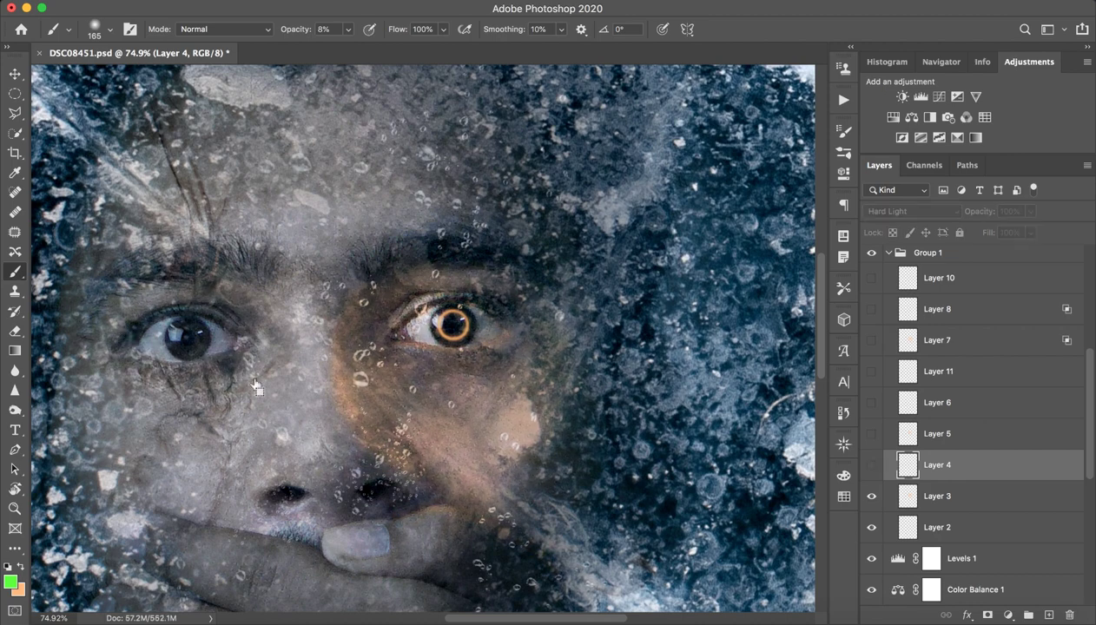
left_click(871, 466)
Reveal Layer 5 to brighten the eye glow, undoing a stray green tint.
left_click(907, 439)
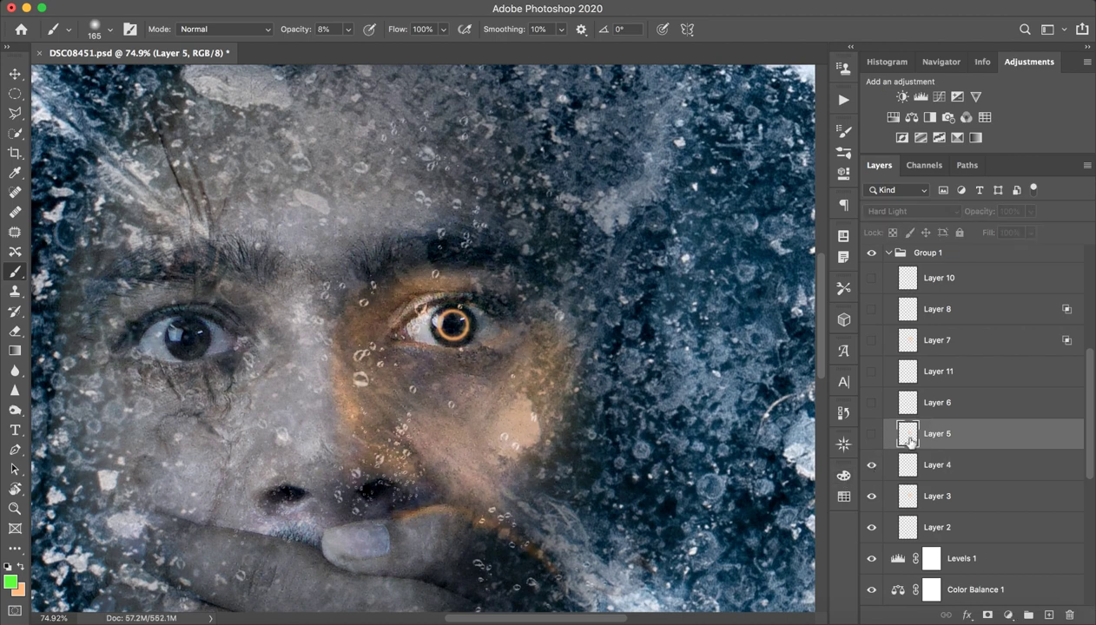
left_click(871, 435)
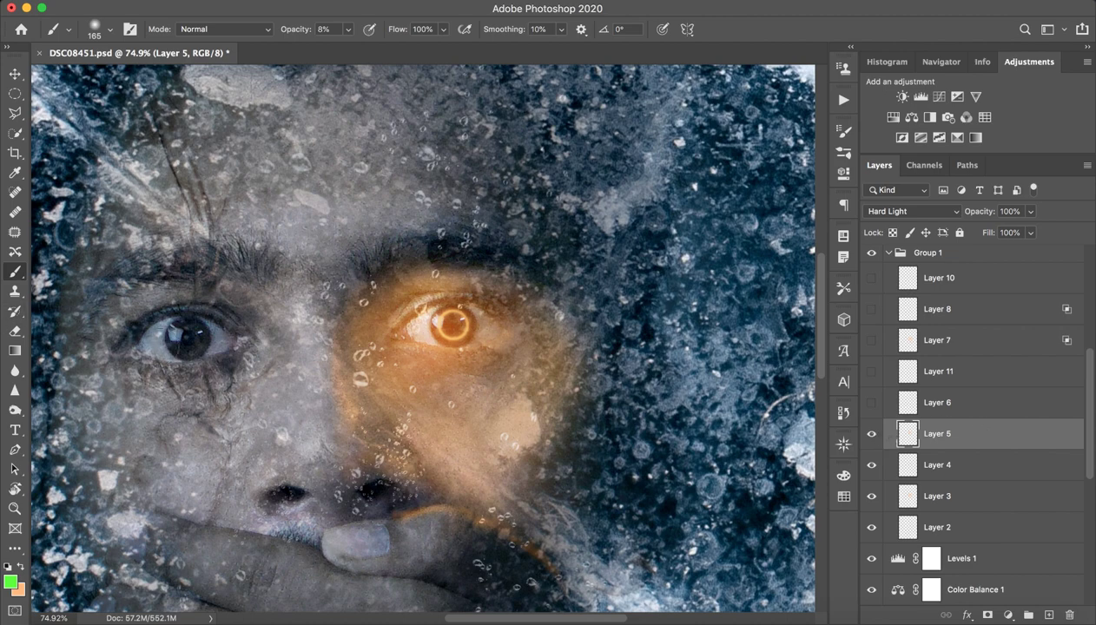
left_click(187, 331)
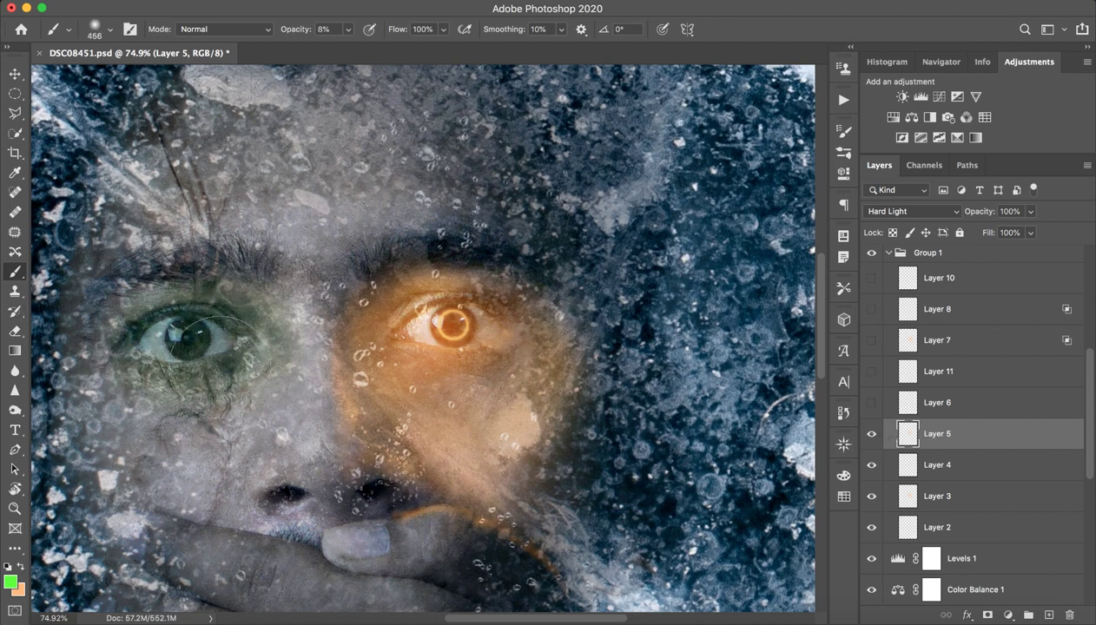
key("ctrl+z")
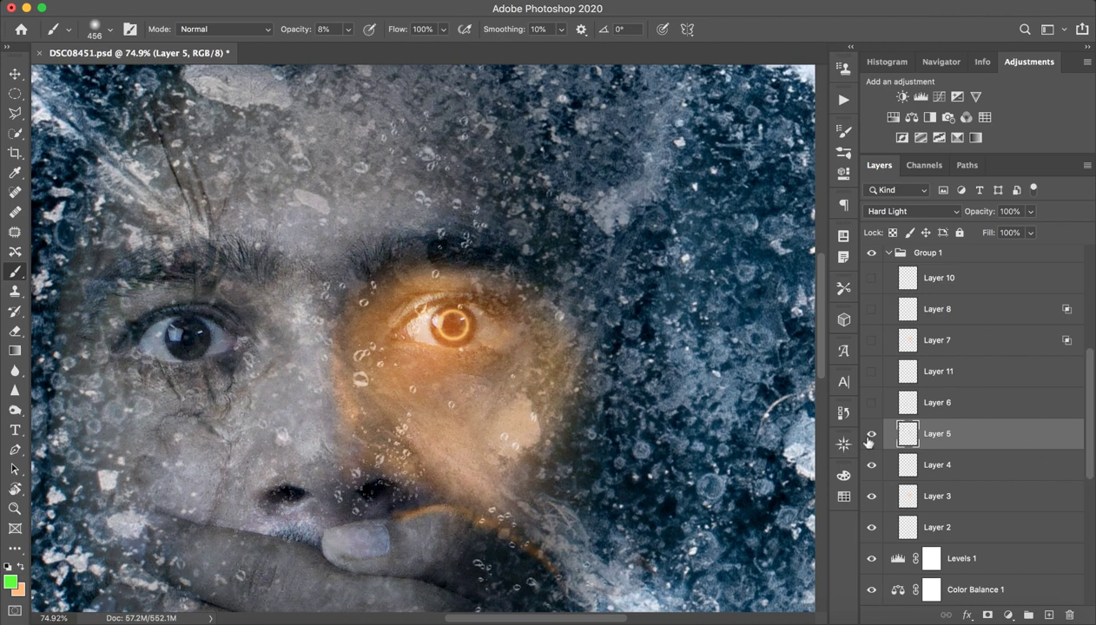
left_click(868, 439)
left_click(869, 439)
left_click(868, 439)
left_click(868, 440)
left_click(866, 443)
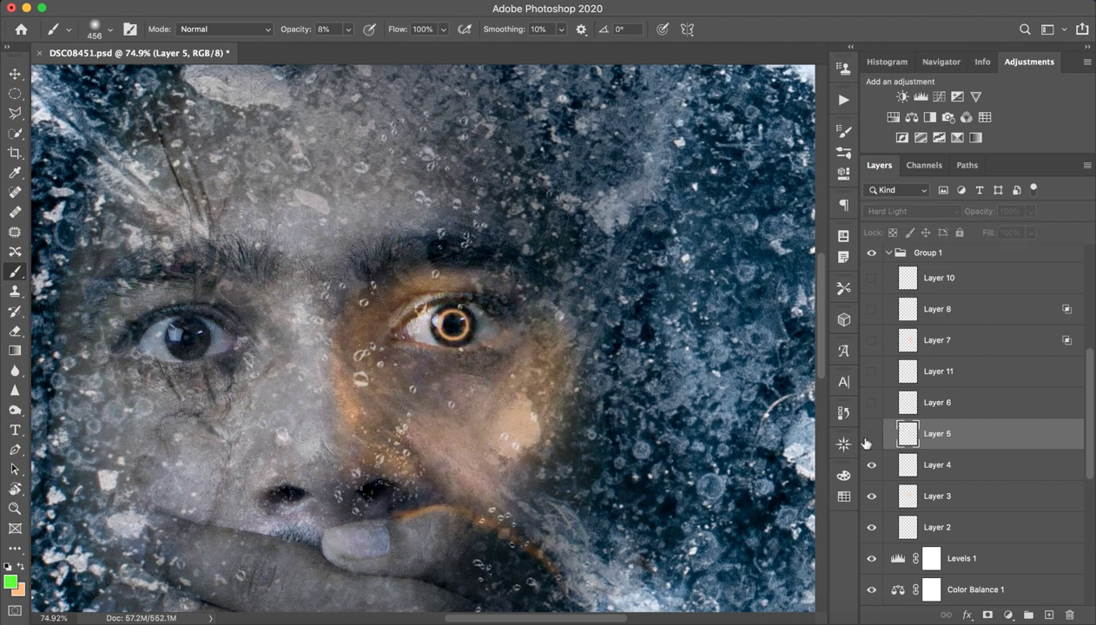
left_click(868, 438)
left_click(953, 408)
Reveal Layer 6 and compare its thumb line glow on and off.
left_click(871, 403)
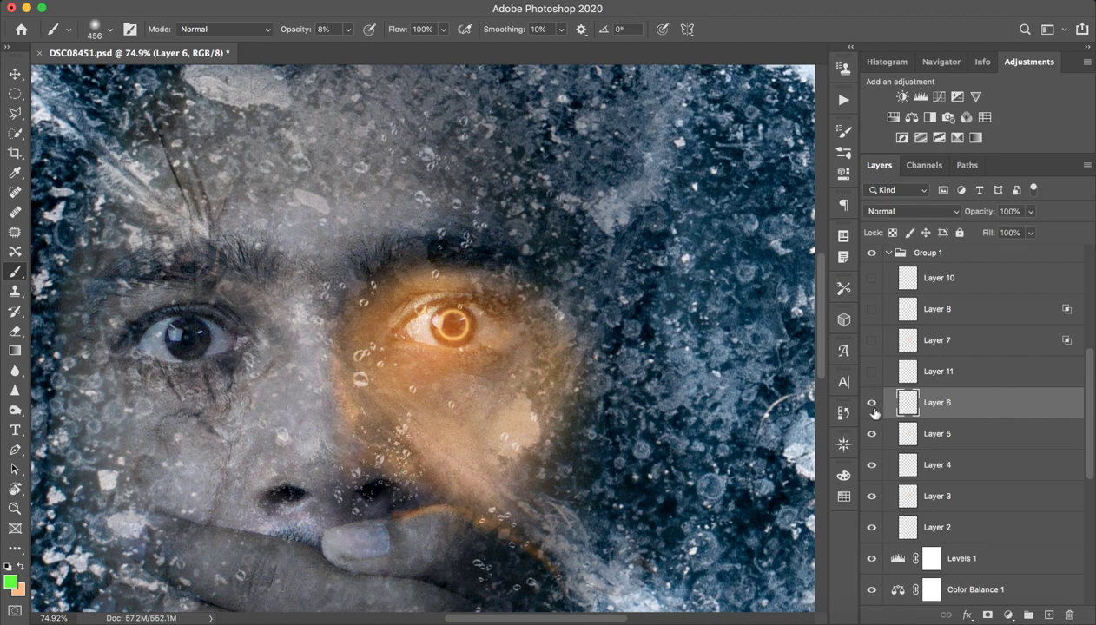
left_click(871, 403)
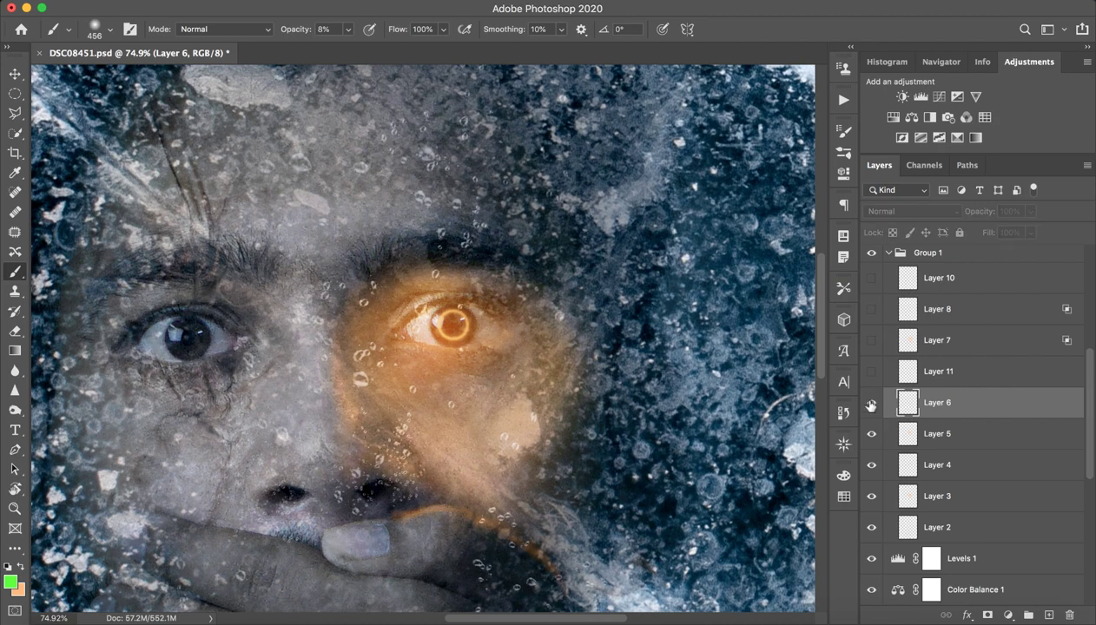
left_click(871, 403)
left_click(871, 403)
left_click(872, 403)
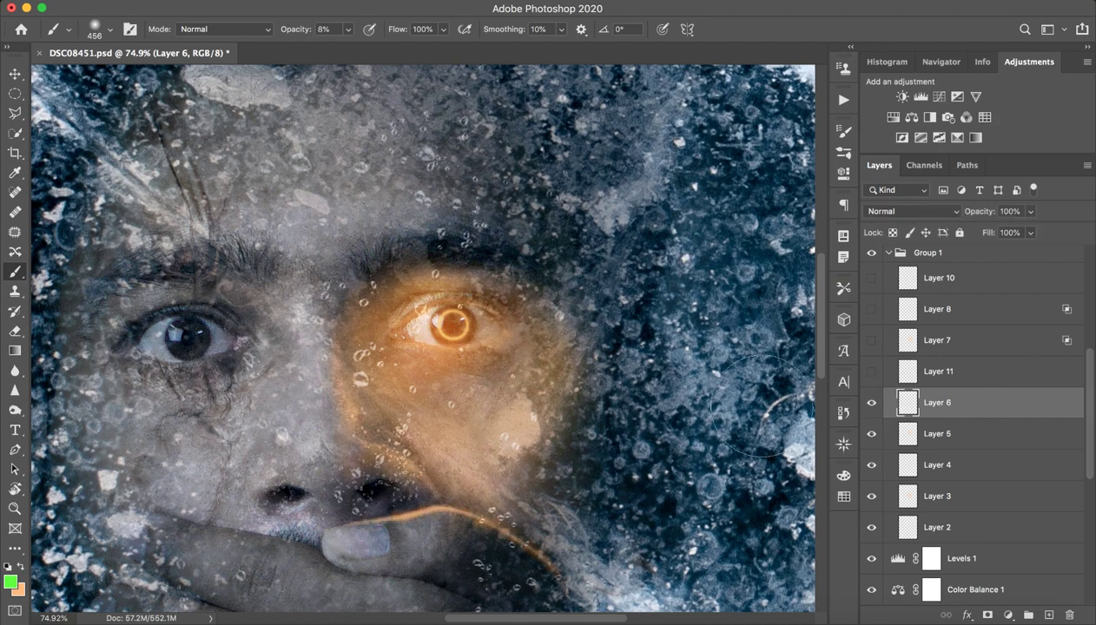
left_click_drag(647, 406, 626, 304)
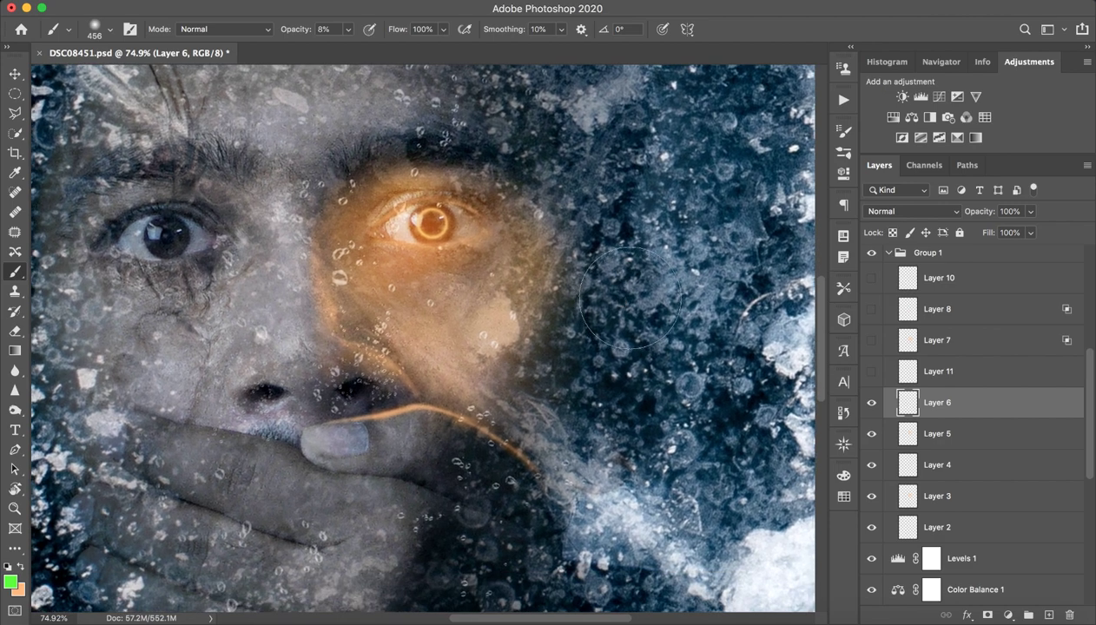
left_click(872, 403)
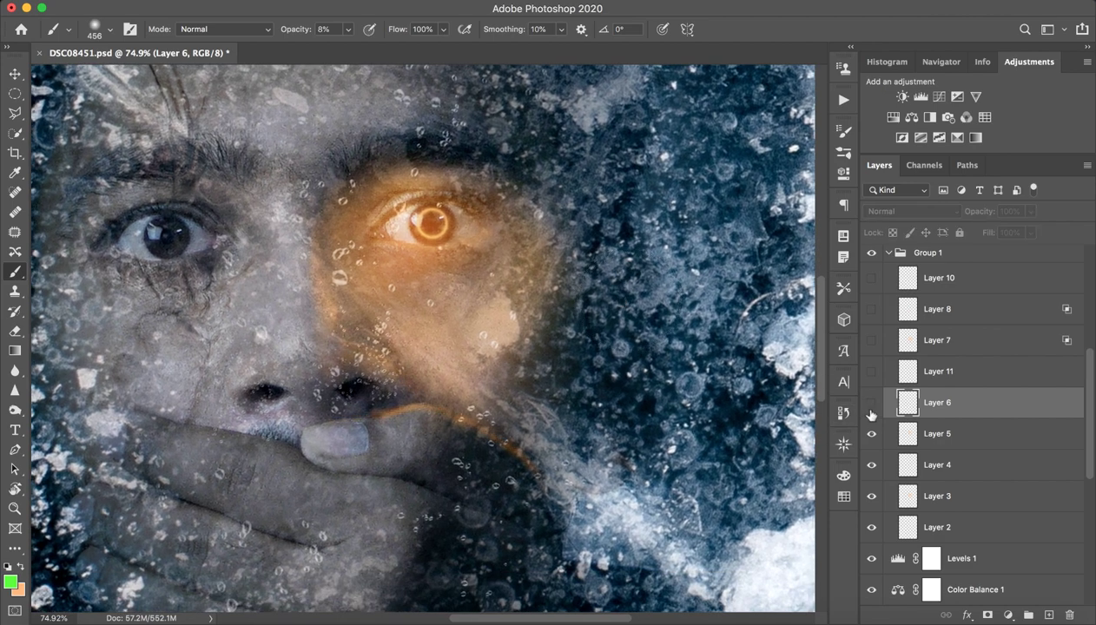
left_click(872, 405)
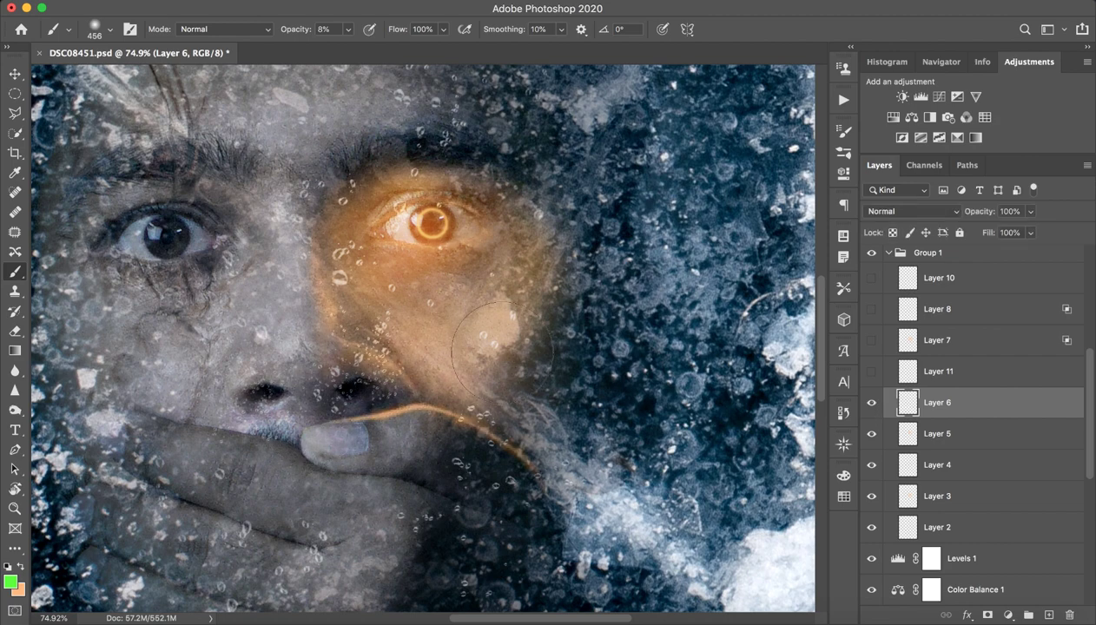
left_click_drag(386, 298, 260, 296)
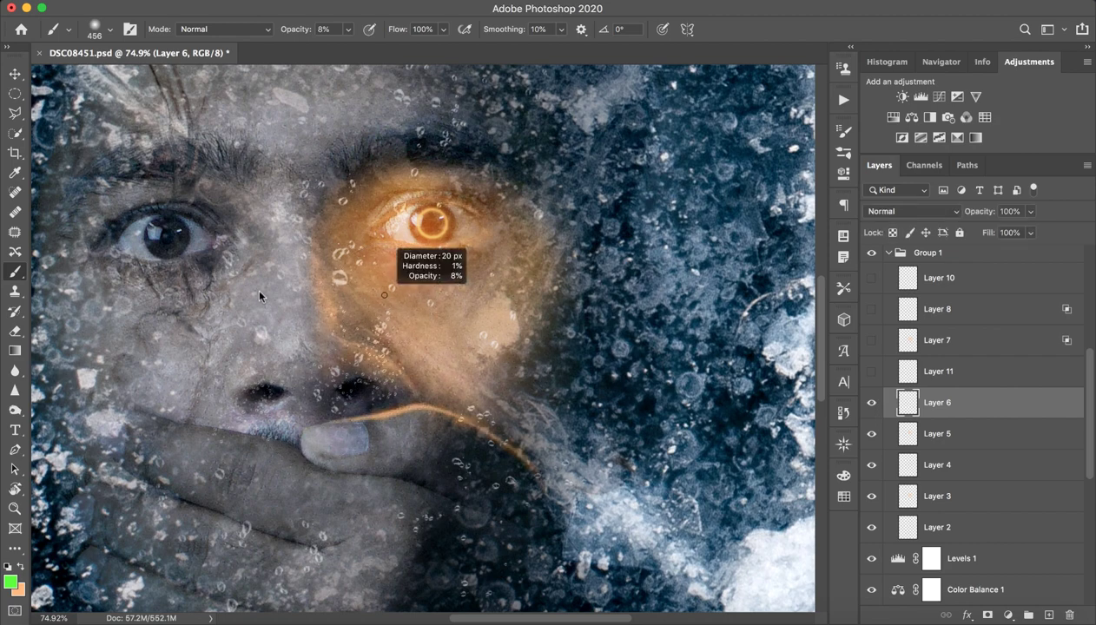
Reveal Layer 11 and Layer 7, comparing each on and off.
left_click(931, 374)
left_click(872, 373)
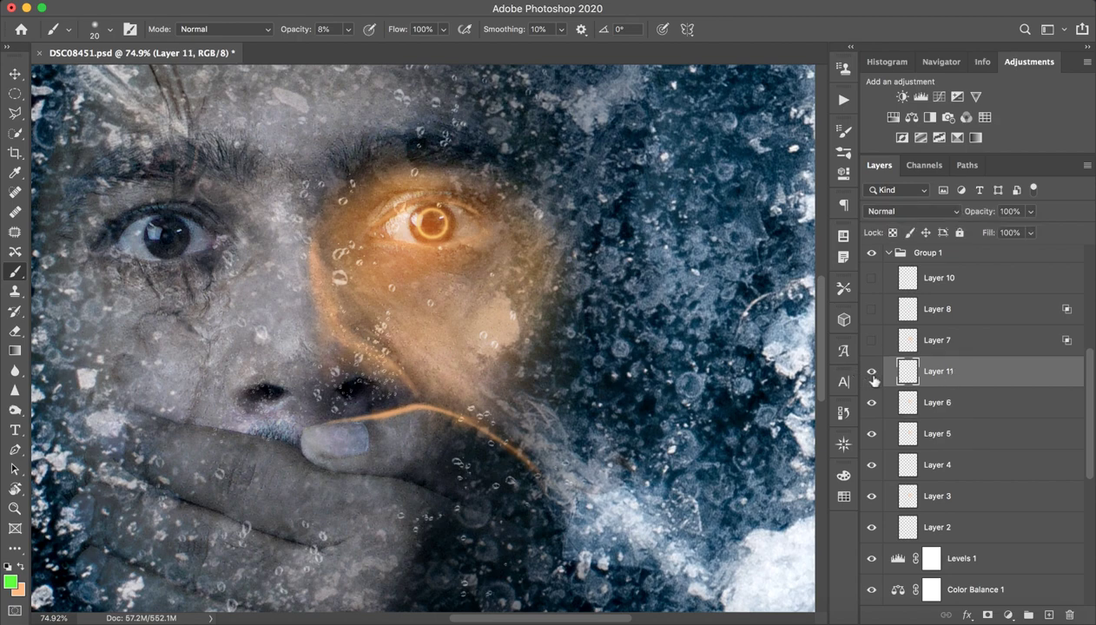
left_click(872, 373)
left_click(872, 373)
left_click(970, 339)
left_click(872, 340)
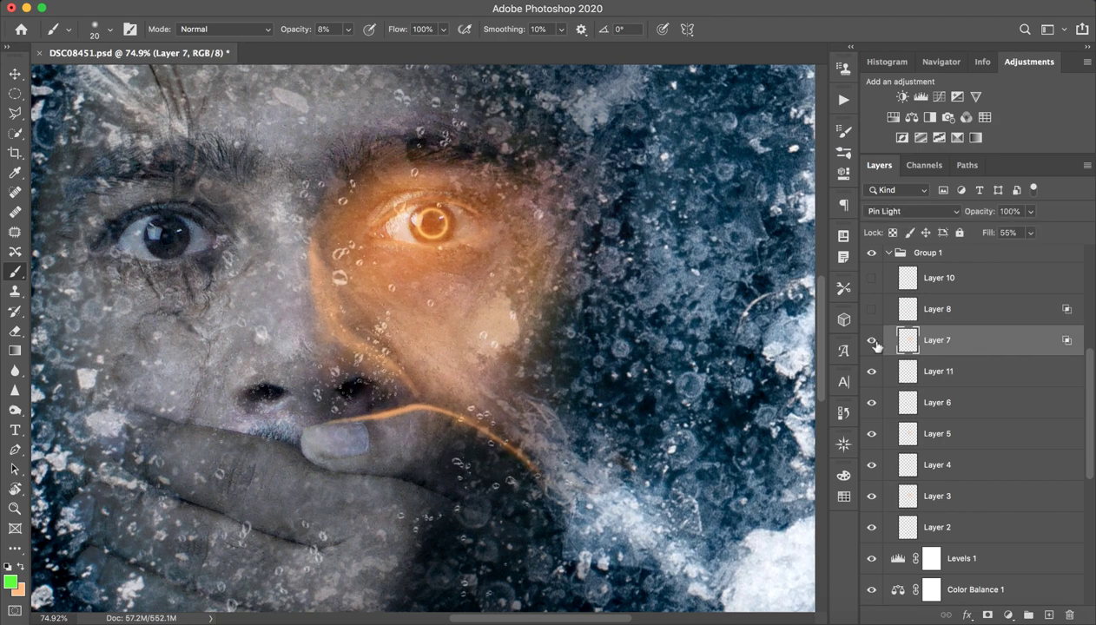
left_click(872, 341)
left_click(872, 341)
Zoom on the orange eye and test a 36% green tint around the left eye, then undo.
scroll(468, 224, "up", 3)
key("z")
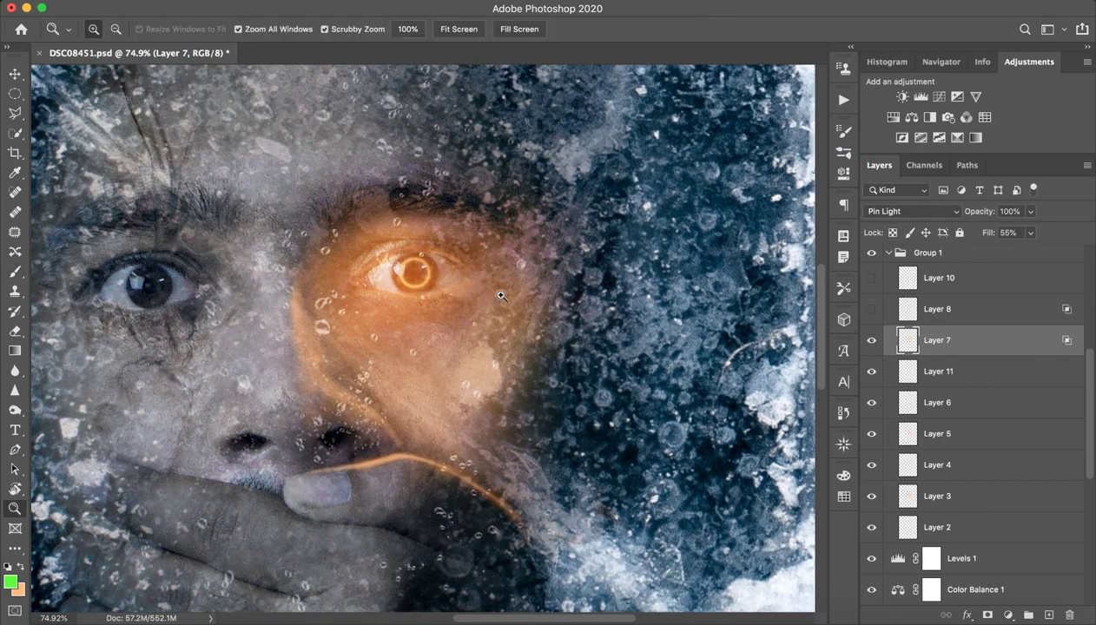
mouse_move(469, 299)
left_mouse_down()
mouse_move(504, 299)
mouse_move(474, 299)
left_mouse_up()
key("b")
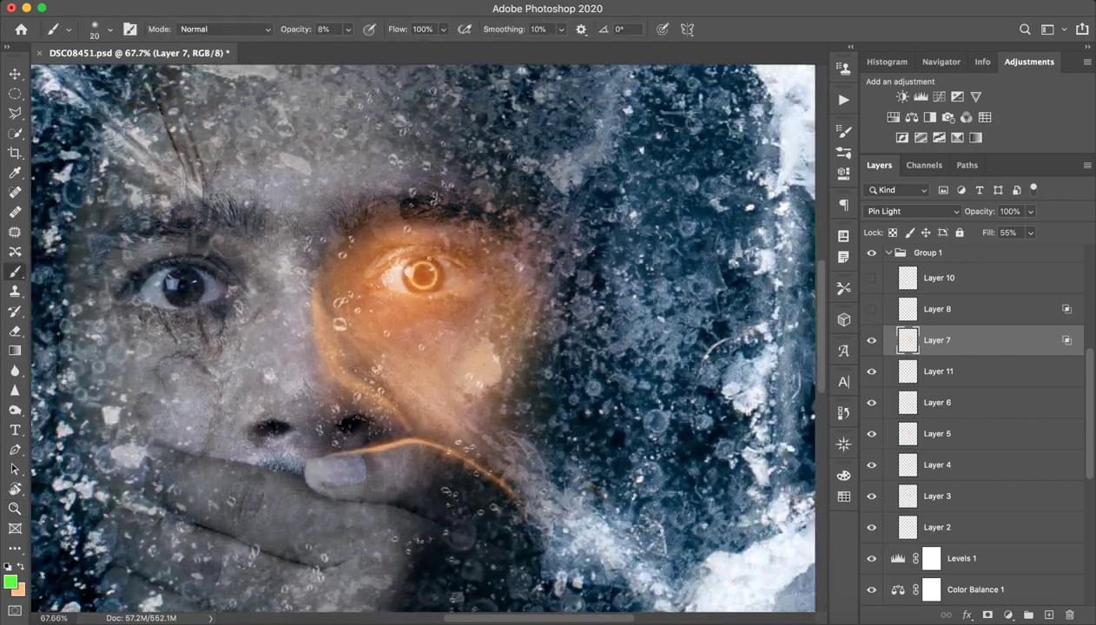
left_click_drag(159, 297, 262, 302)
left_click_drag(198, 277, 173, 282)
left_click_drag(307, 39, 330, 39)
mouse_move(152, 278)
left_mouse_down()
mouse_move(230, 304)
mouse_move(189, 345)
left_mouse_up()
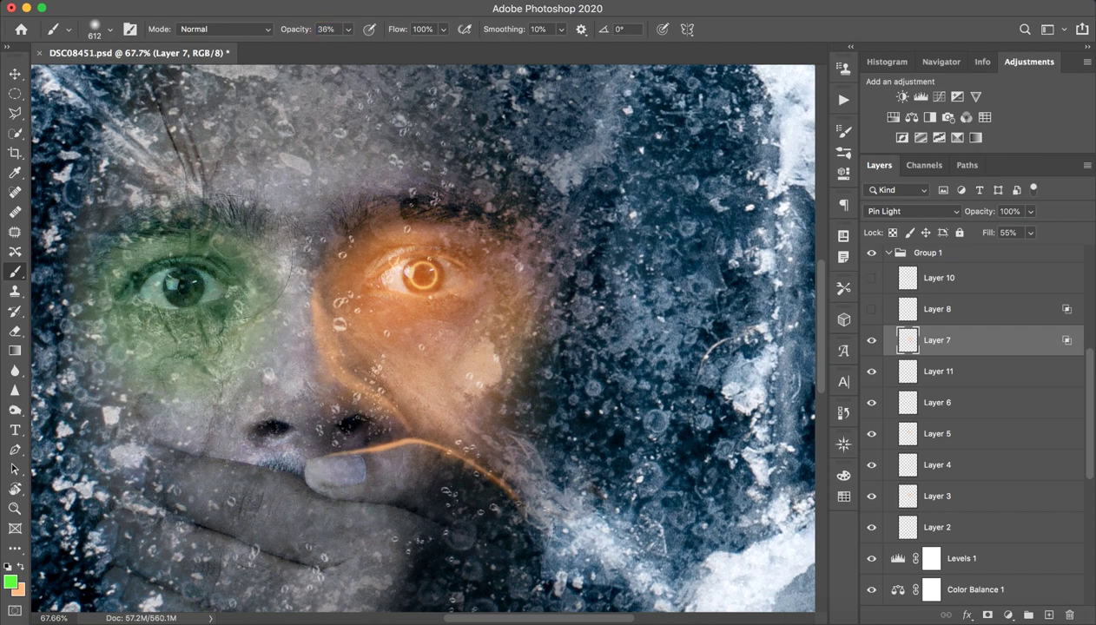
key("ctrl+z")
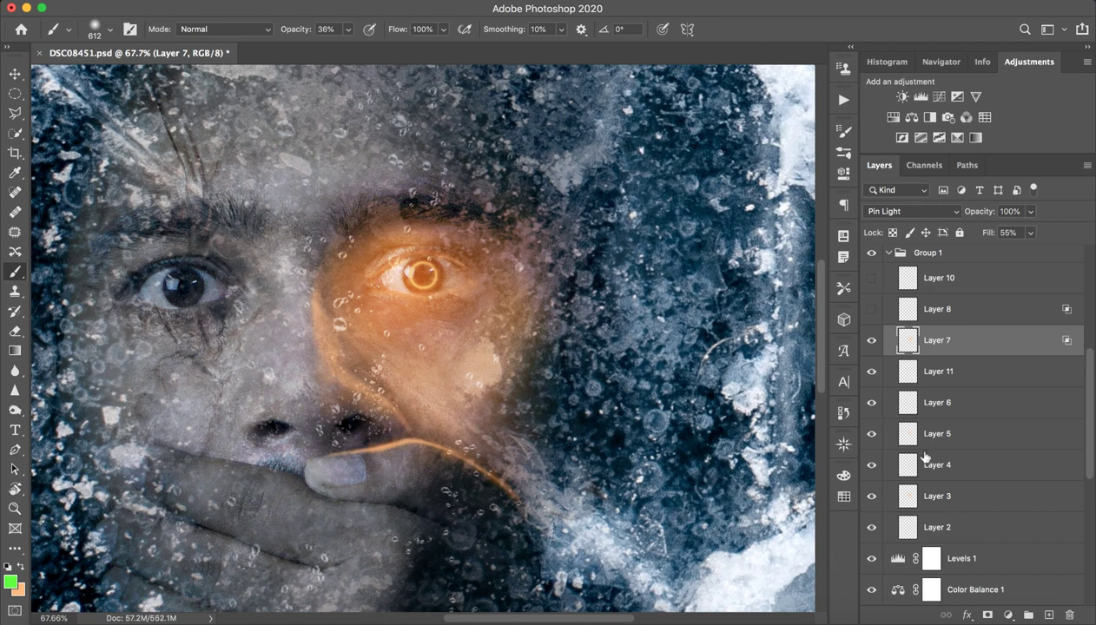
Compare Layer 7 on and off, then make Layer 8 visible.
left_click(870, 344)
left_click(870, 344)
left_click(871, 344)
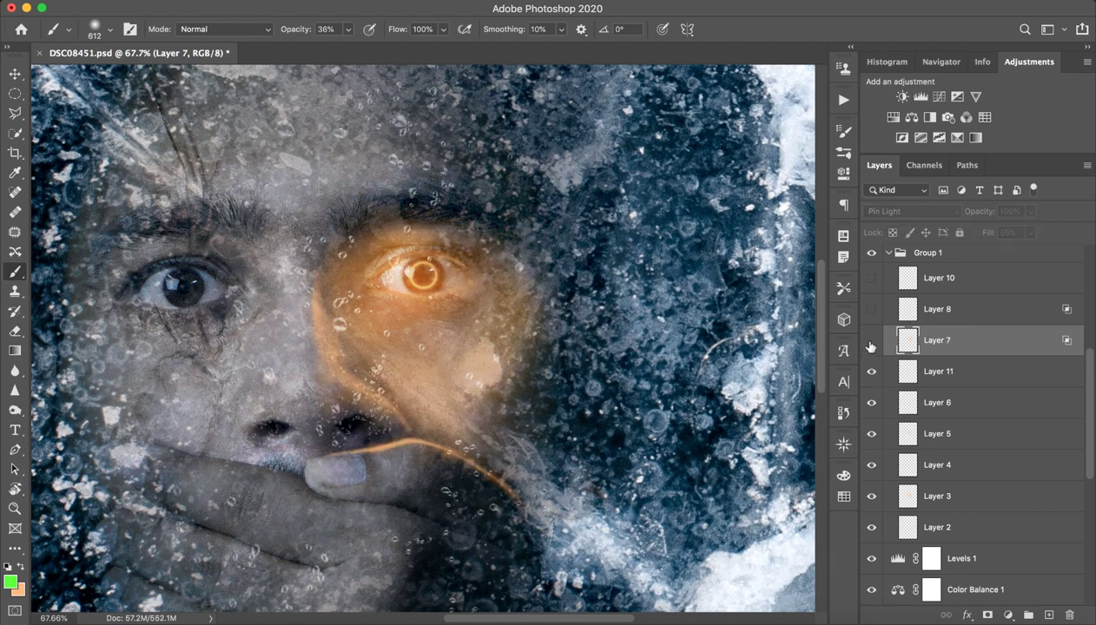
left_click(870, 344)
left_click(870, 344)
left_click(871, 344)
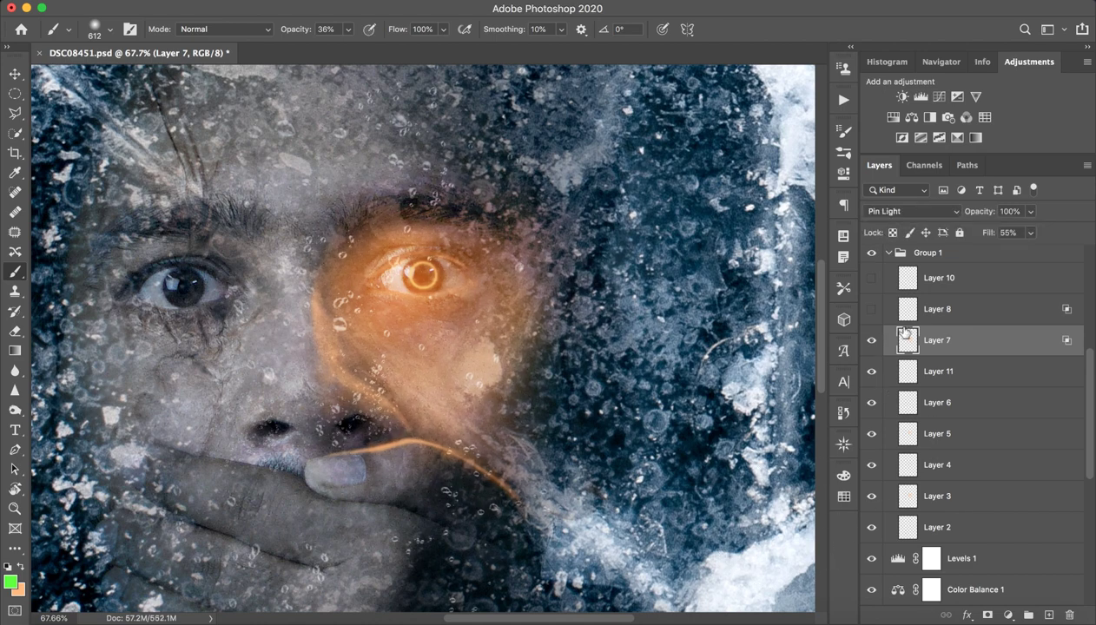
left_click(918, 319)
left_click(871, 310)
left_click(871, 309)
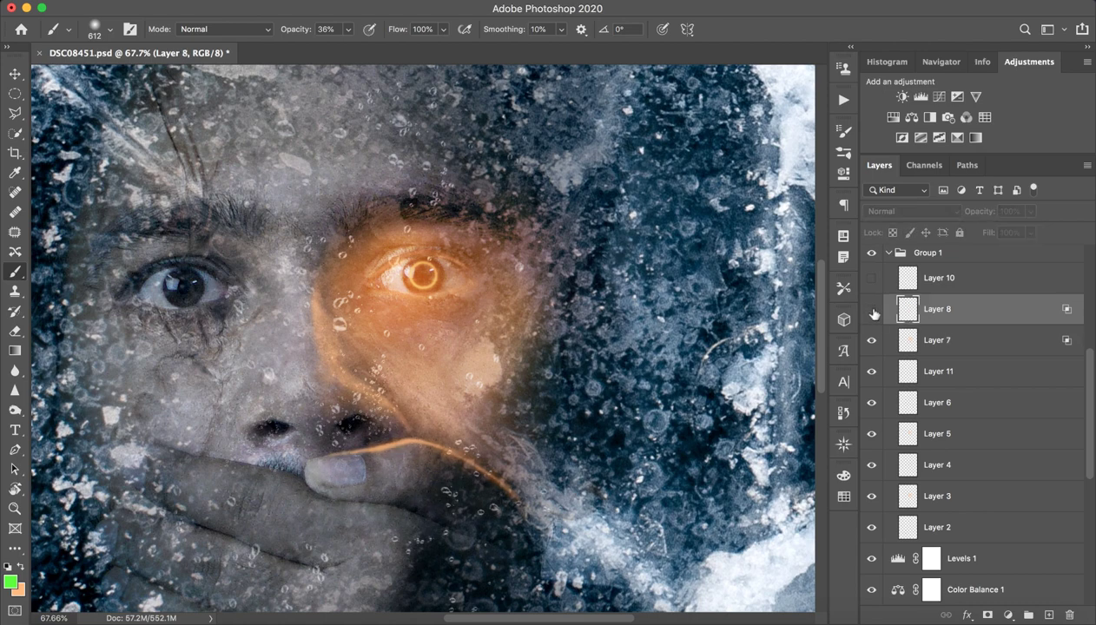
left_click(871, 309)
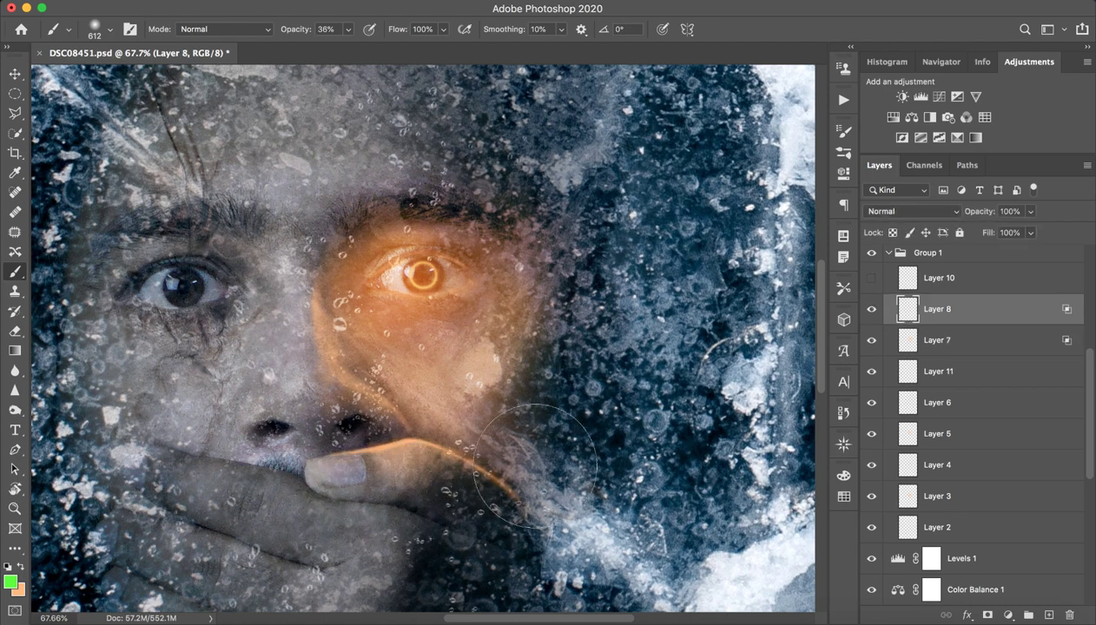
Make Overlay Layer 10 visible, test white paint above the right eye, and undo it.
left_click(1003, 279)
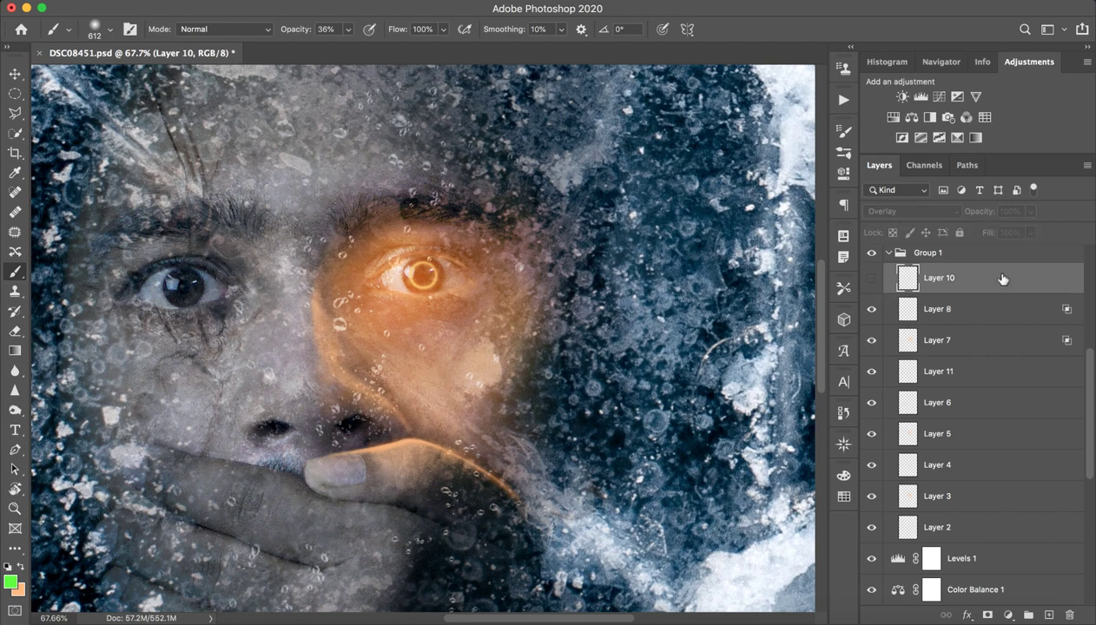
left_click(871, 277)
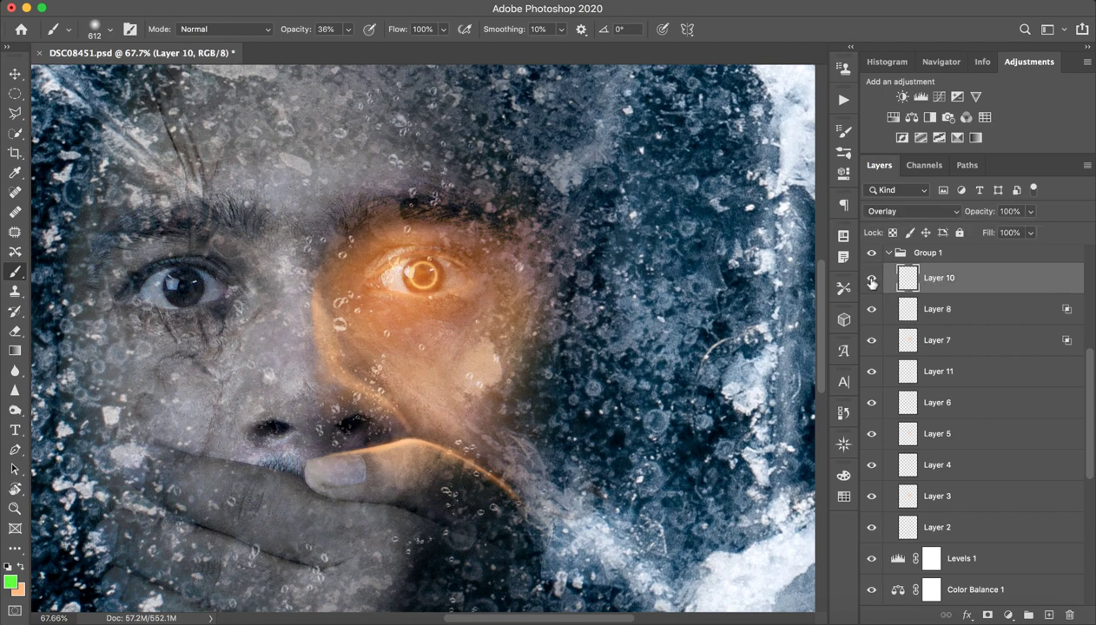
left_click(871, 278)
left_click(871, 278)
left_click_drag(471, 291, 346, 293)
key("d")
mouse_move(393, 250)
left_mouse_down()
mouse_move(378, 256)
mouse_move(434, 348)
left_mouse_up()
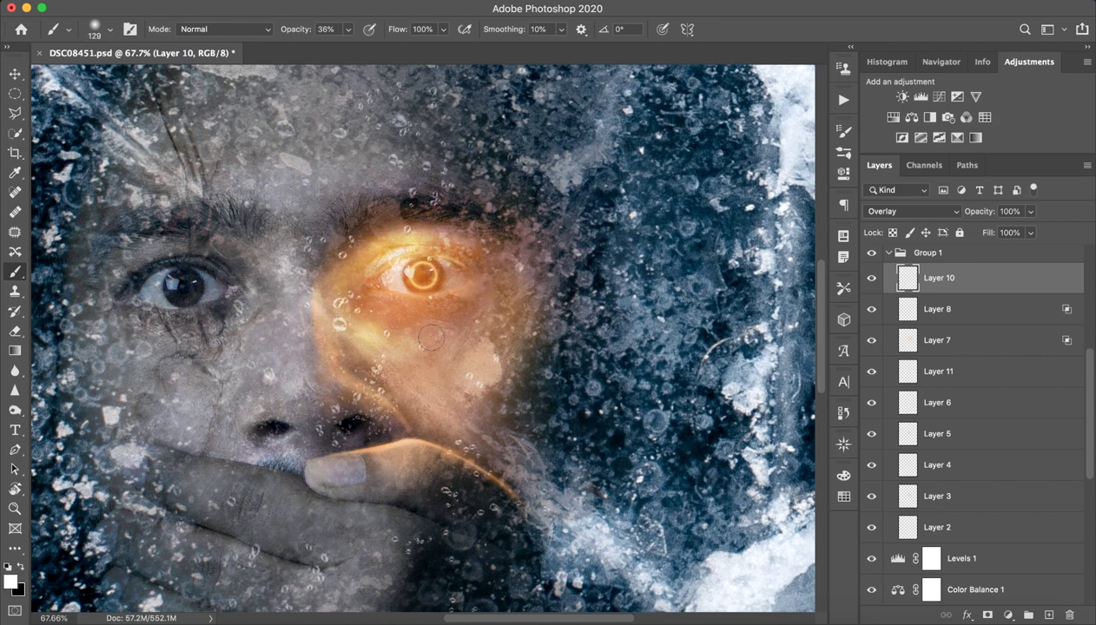
key("ctrl+z")
key("ctrl+z")
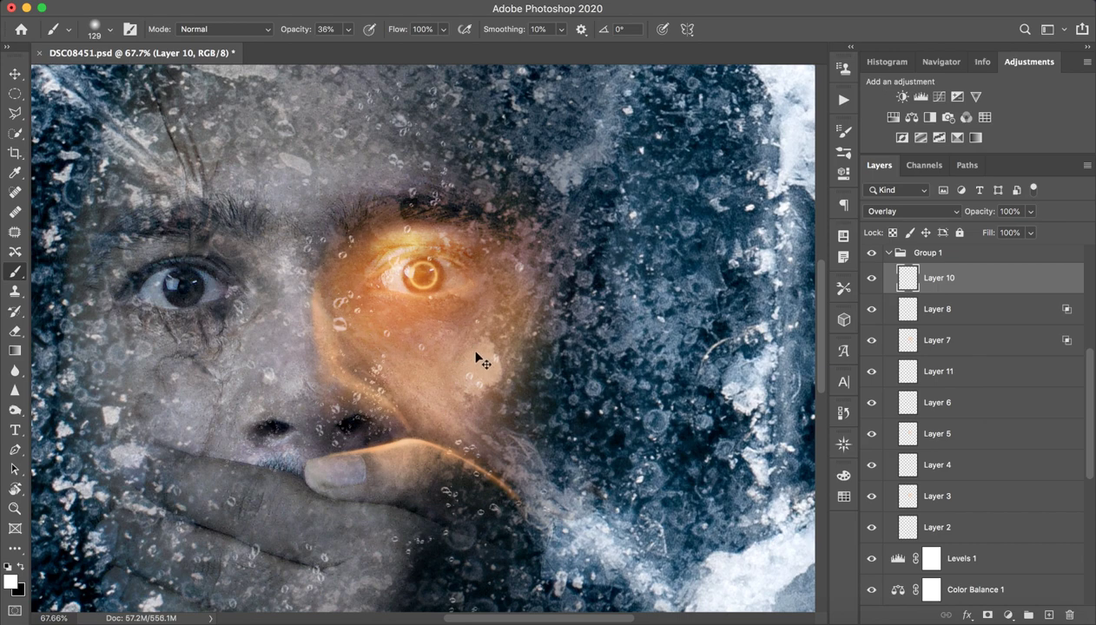
key("ctrl+z")
key("ctrl+z")
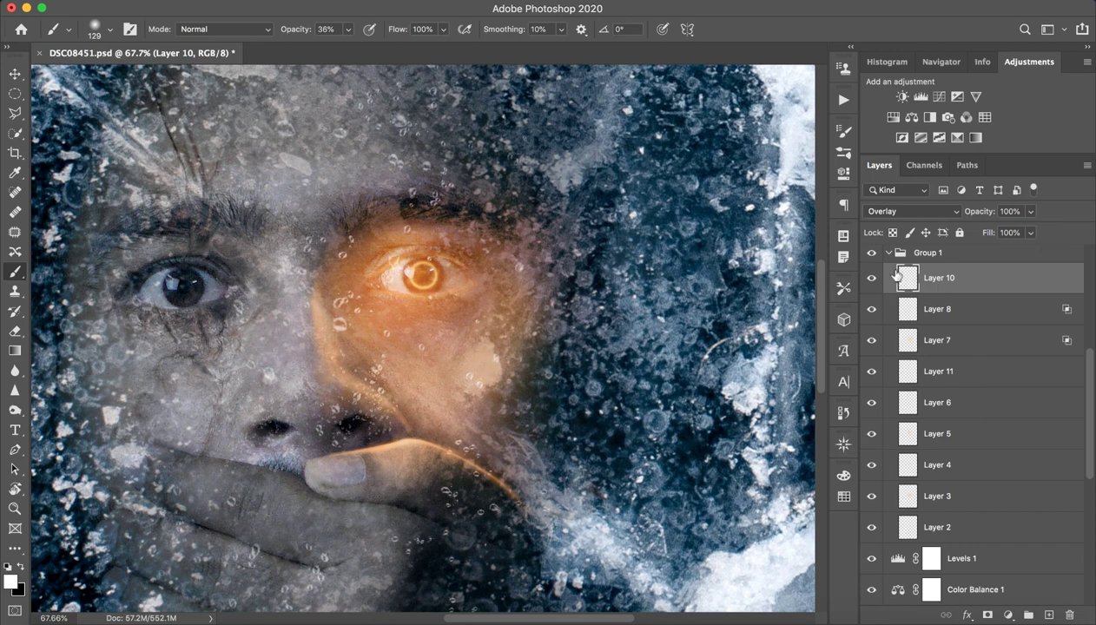
Collapse Group 1 and toggle its visibility to compare the eye glow.
left_click(890, 253)
left_click(871, 254)
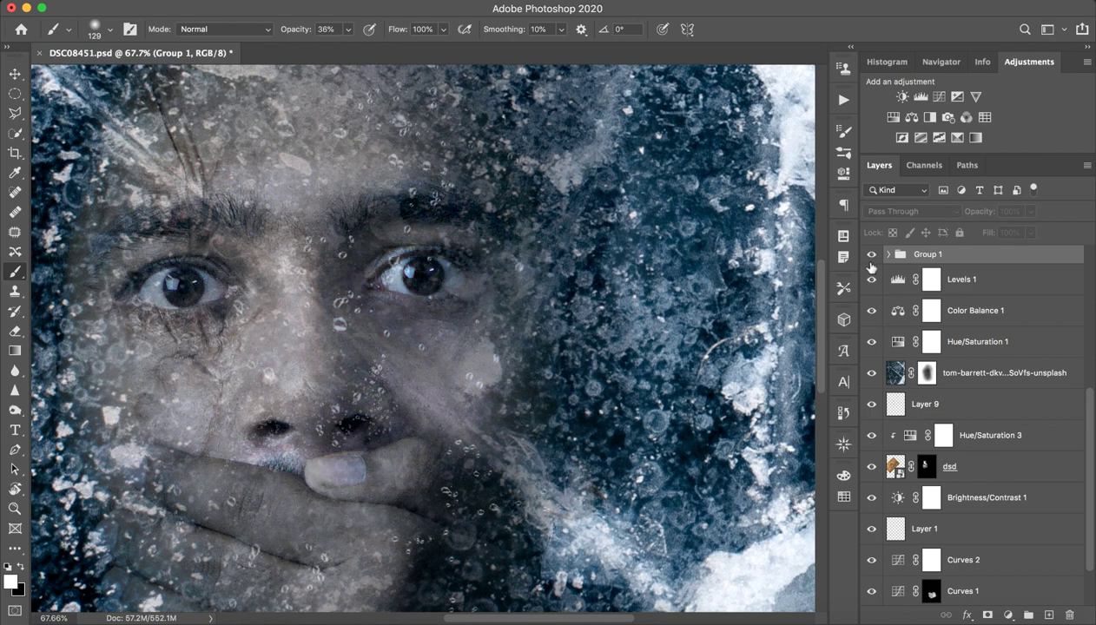
left_click(872, 254)
scroll(879, 274, "up", 1)
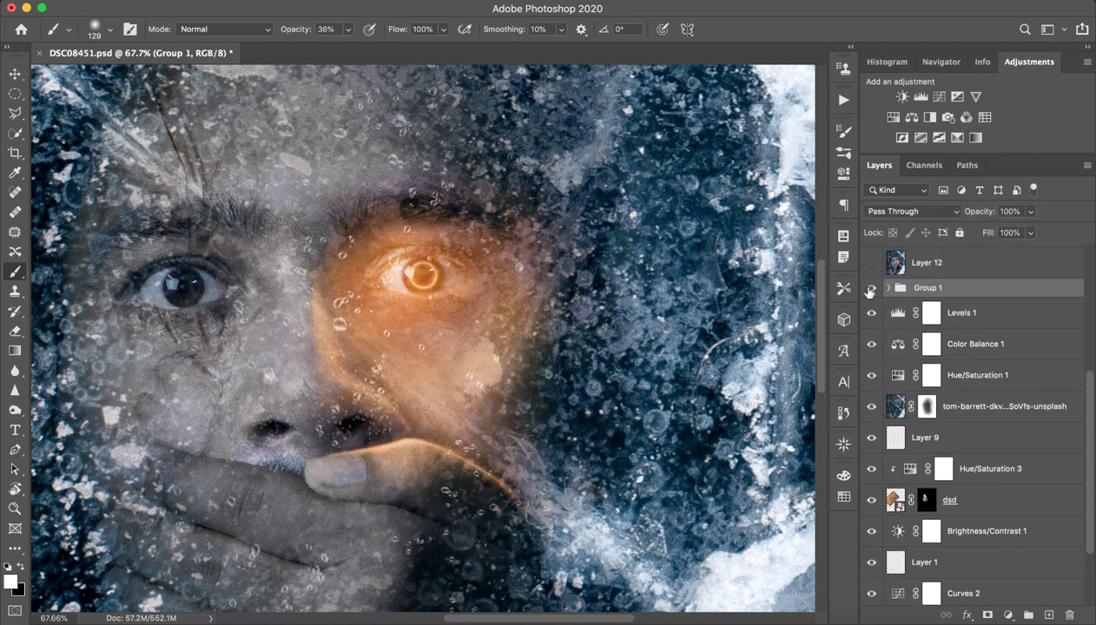
left_click(870, 288)
left_click(870, 288)
left_click_drag(497, 426, 462, 426)
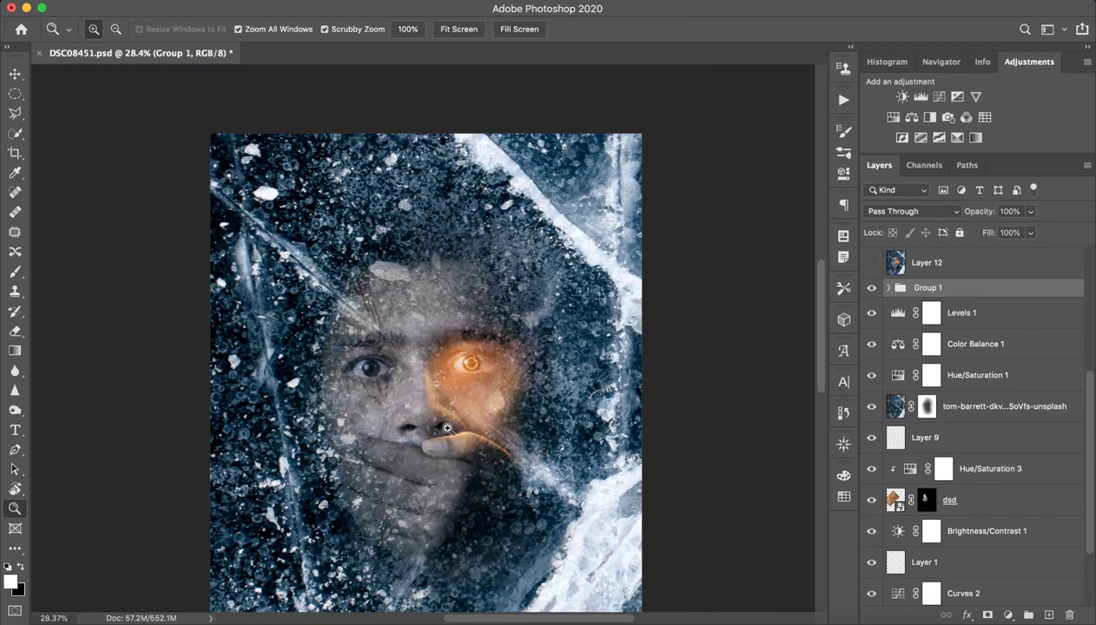
scroll(1004, 289, "up", 1)
Turn on and select Layer 12 above Group 1.
left_click(938, 277)
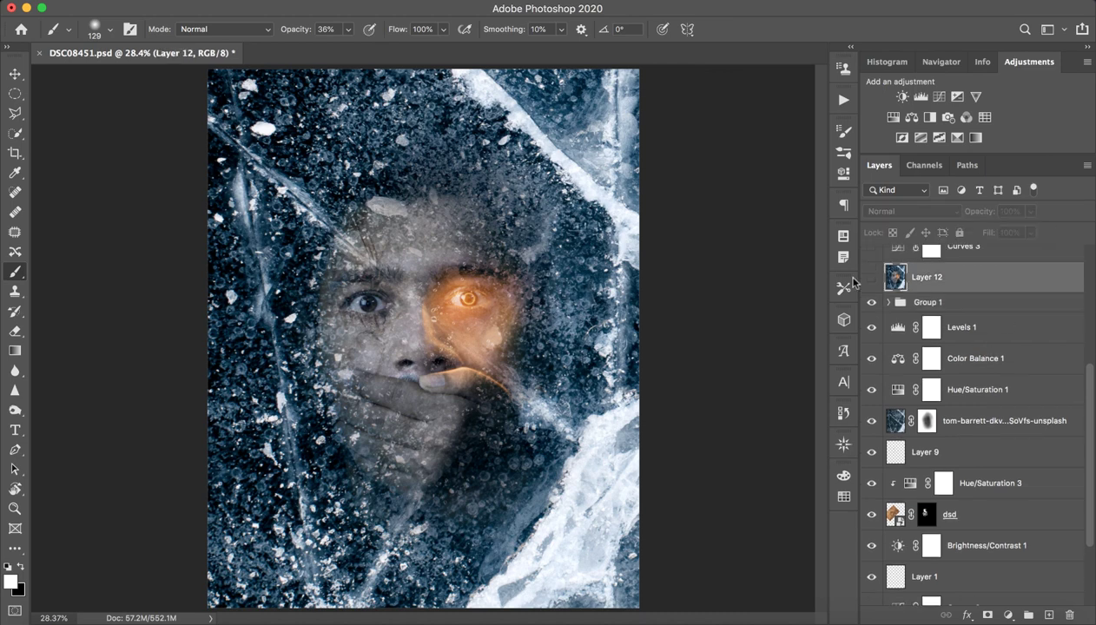
left_click(872, 277)
scroll(1043, 391, "up", 3)
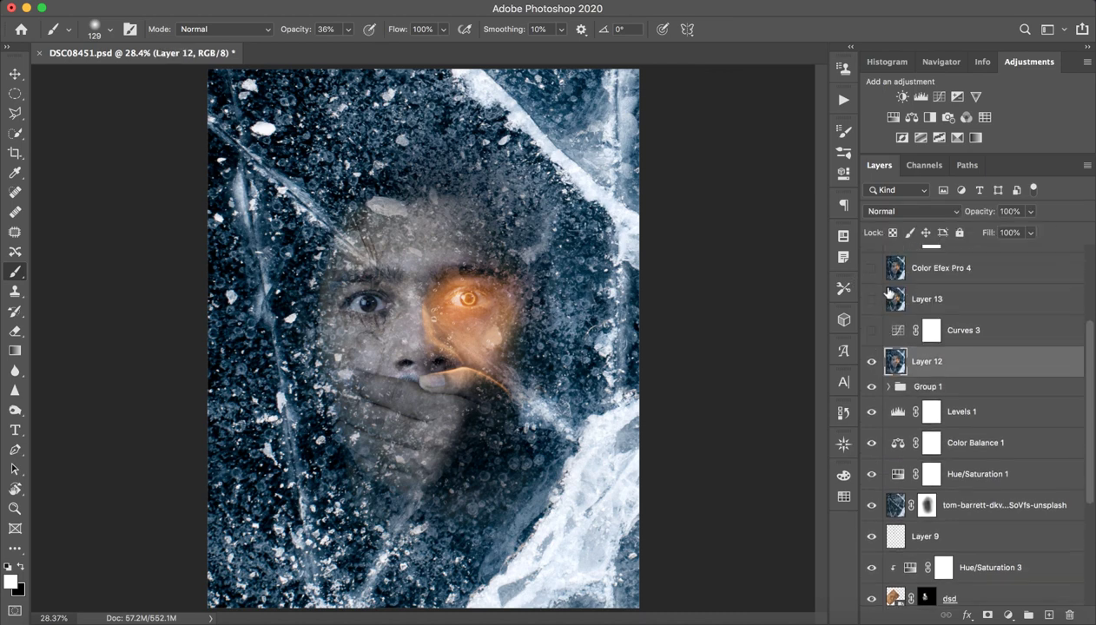
scroll(1091, 488, "up", 3)
Turn on the Curves 3 adjustment, review its curve, and show Layer 13.
left_click(991, 421)
left_click(871, 415)
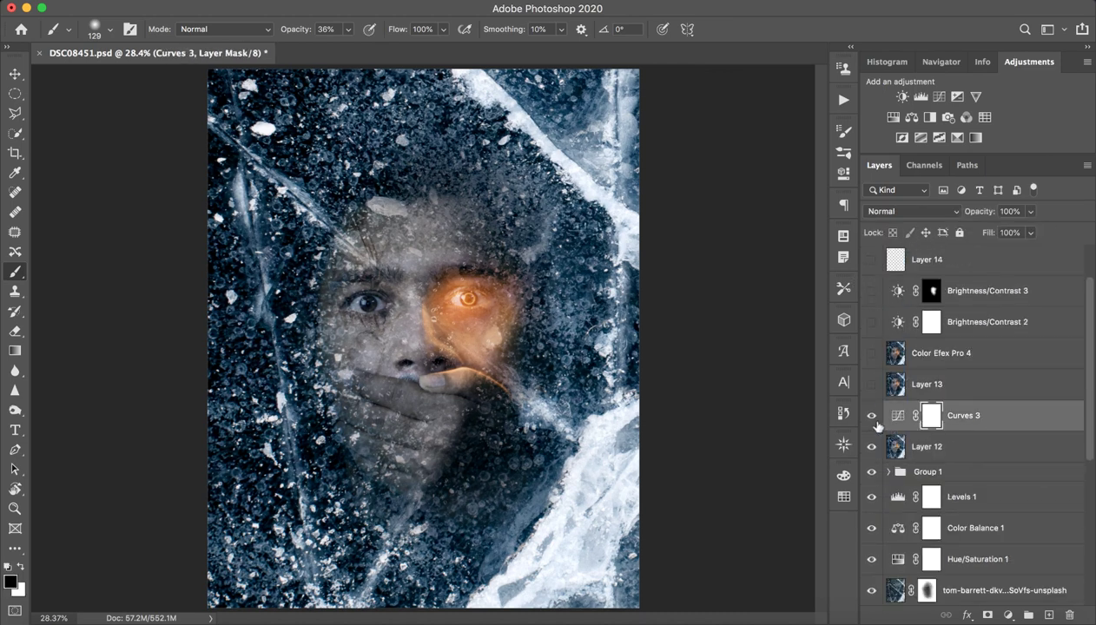
left_click(871, 415)
left_click(871, 415)
left_click(895, 416)
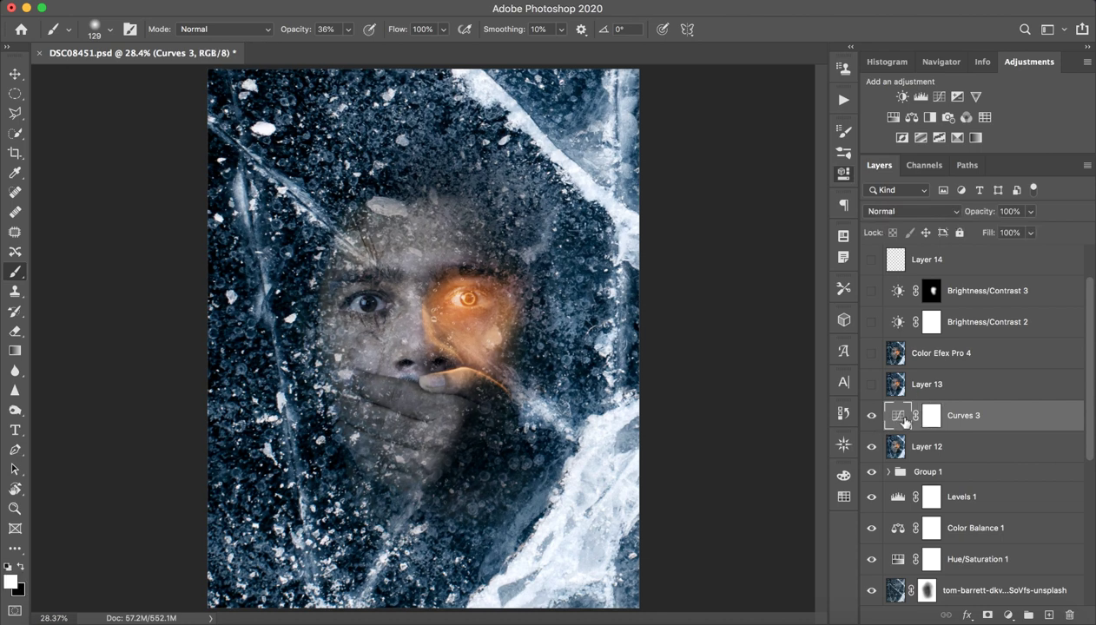
double_click(898, 417)
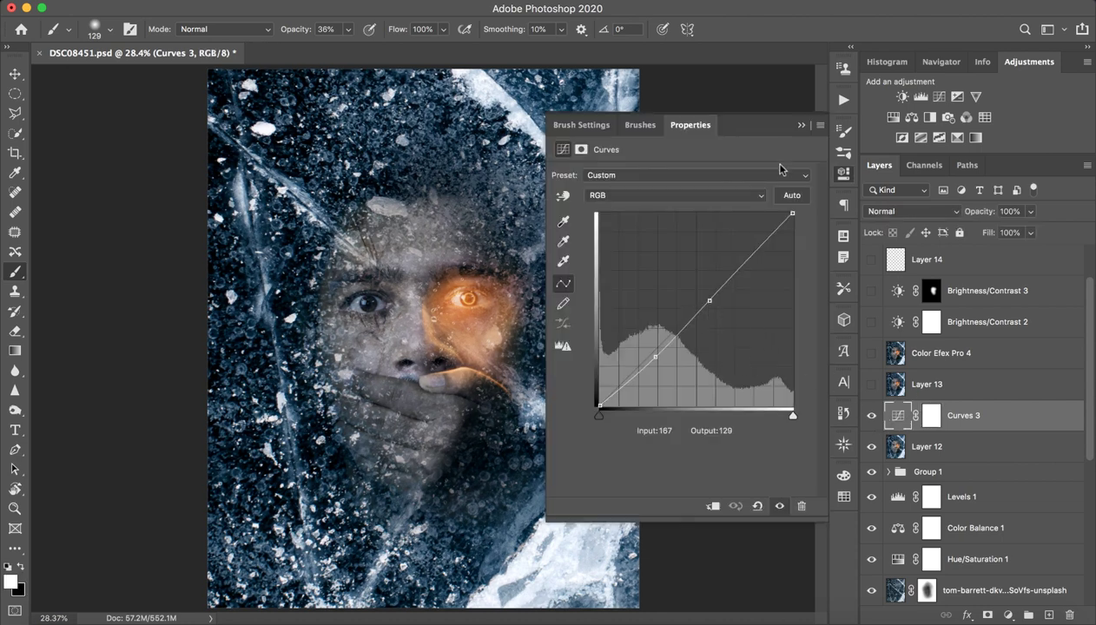
left_click(800, 125)
left_click(960, 382)
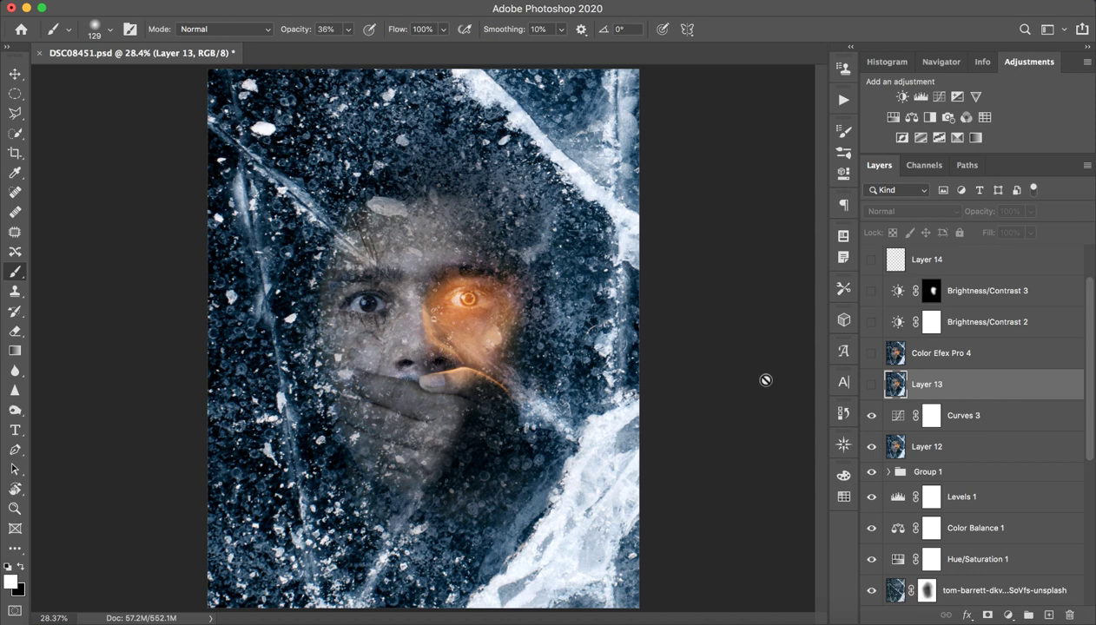
Select Layer 13 and zoom the view to frame the whole poster.
left_click(871, 384)
key("z")
left_click_drag(544, 333, 519, 330)
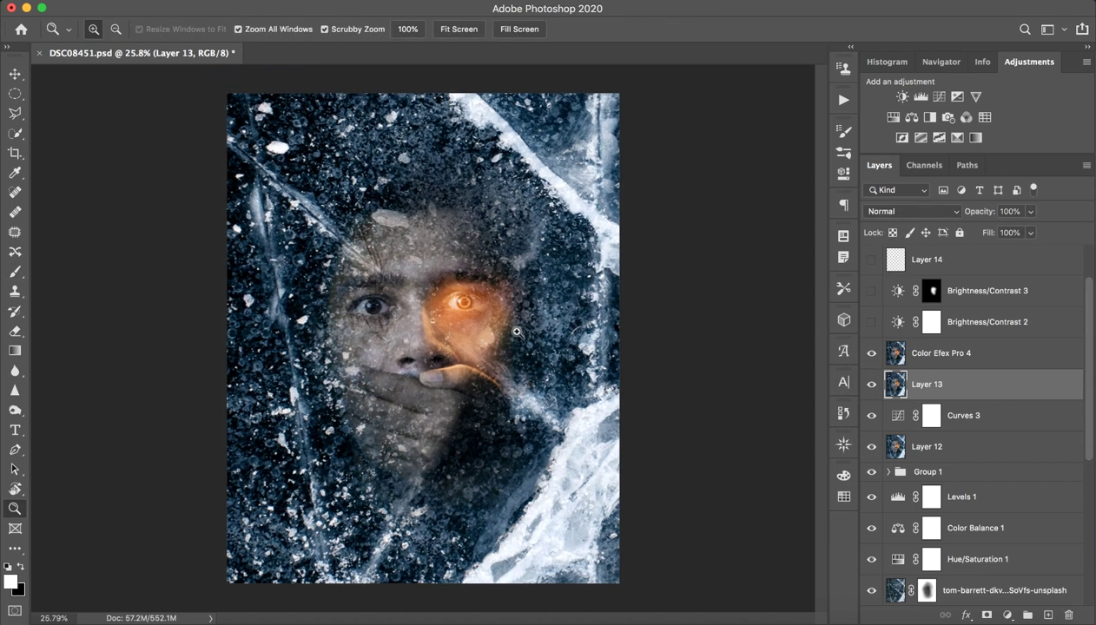
key("z")
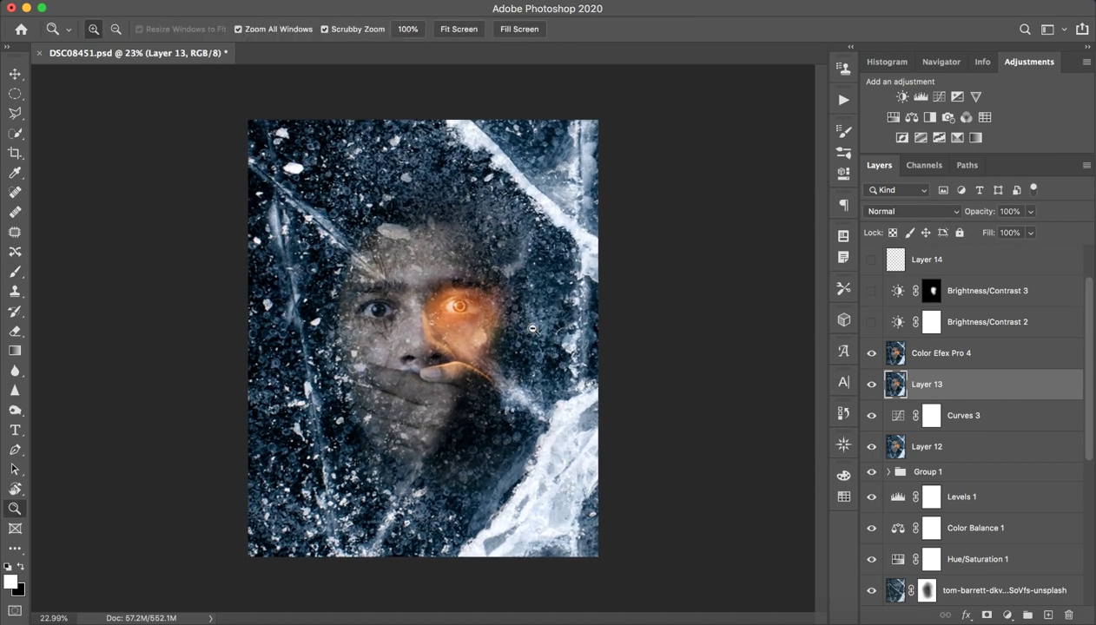
left_click_drag(423, 339, 430, 338)
Turn on Color Efex Pro 4 and Brightness/Contrast 2 and 3 to brighten face and eye.
left_click(871, 354)
left_click(870, 355)
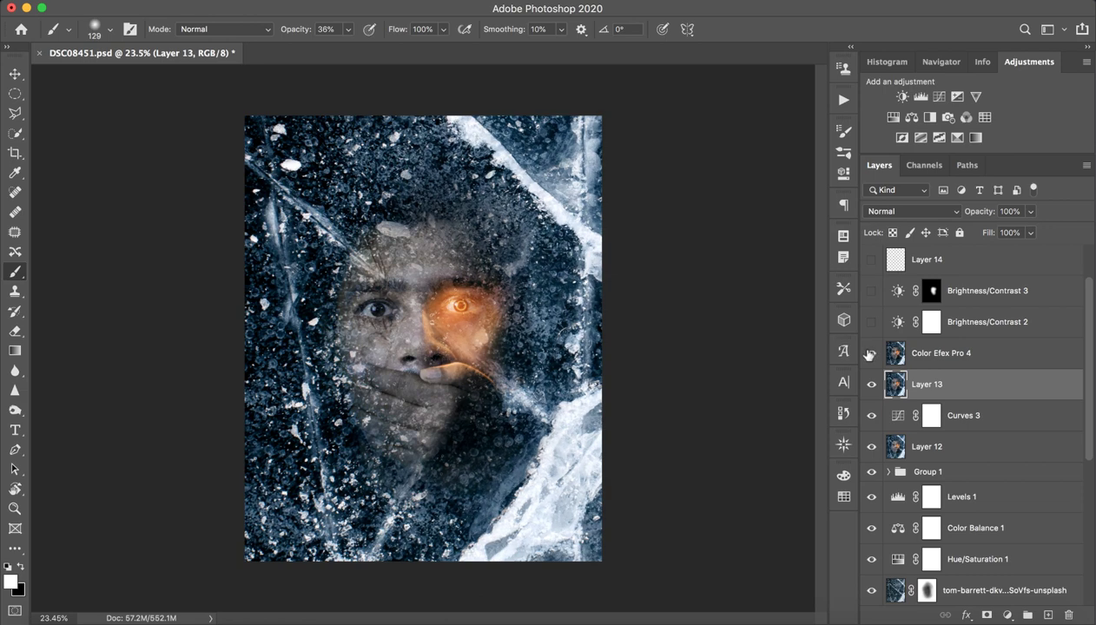
left_click(871, 327)
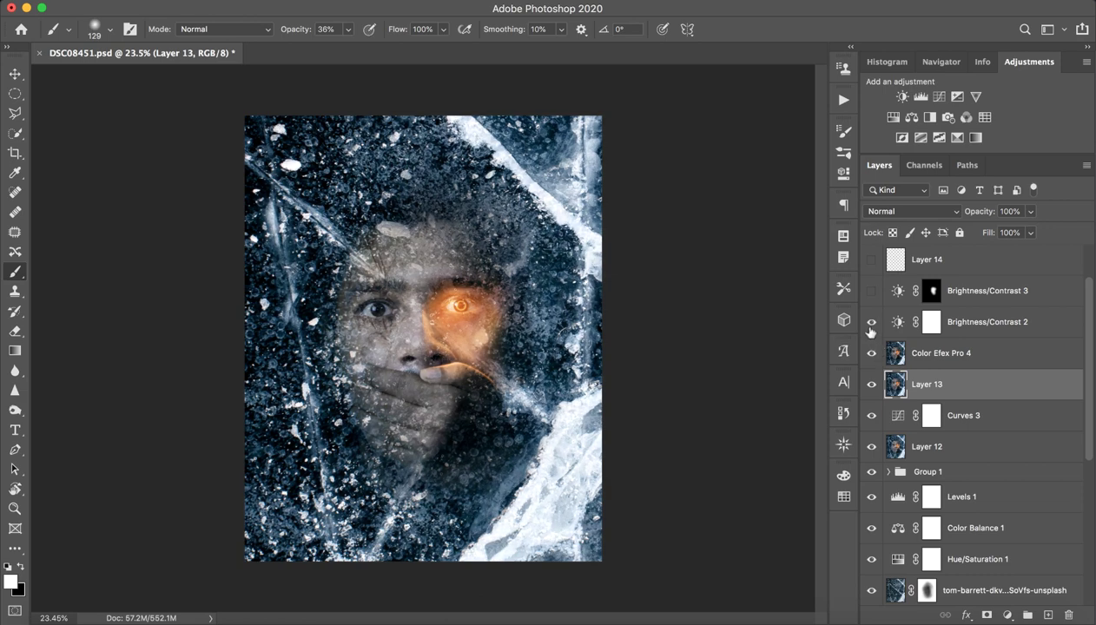
left_click(873, 294)
left_click(872, 292)
left_click(872, 292)
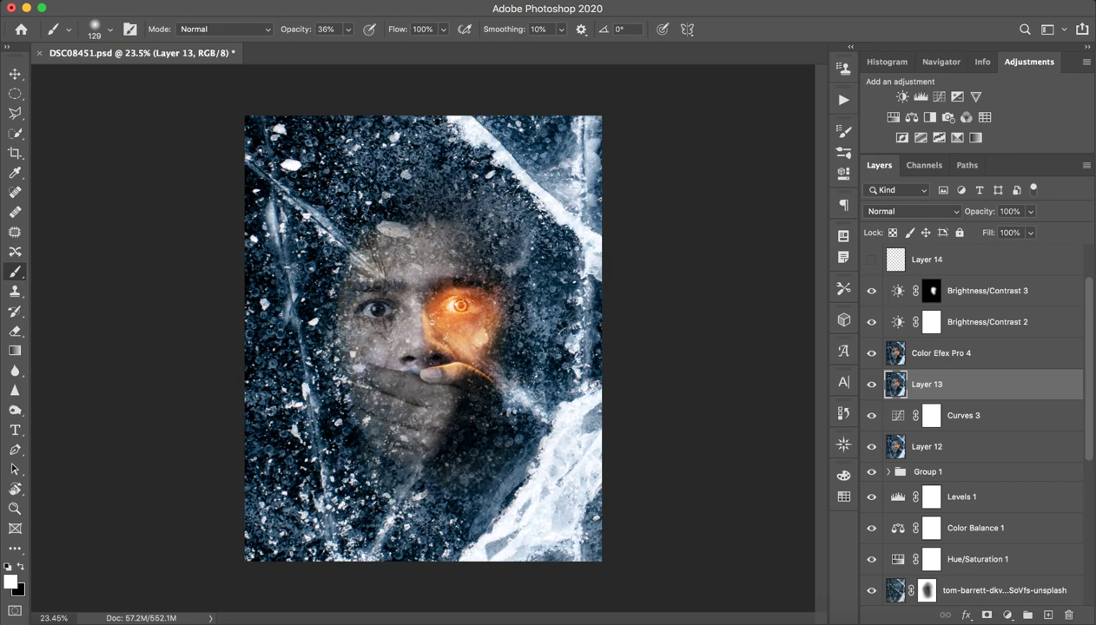
Review the Brightness/Contrast 3 settings, Contrast 59, in Properties.
left_click(885, 295)
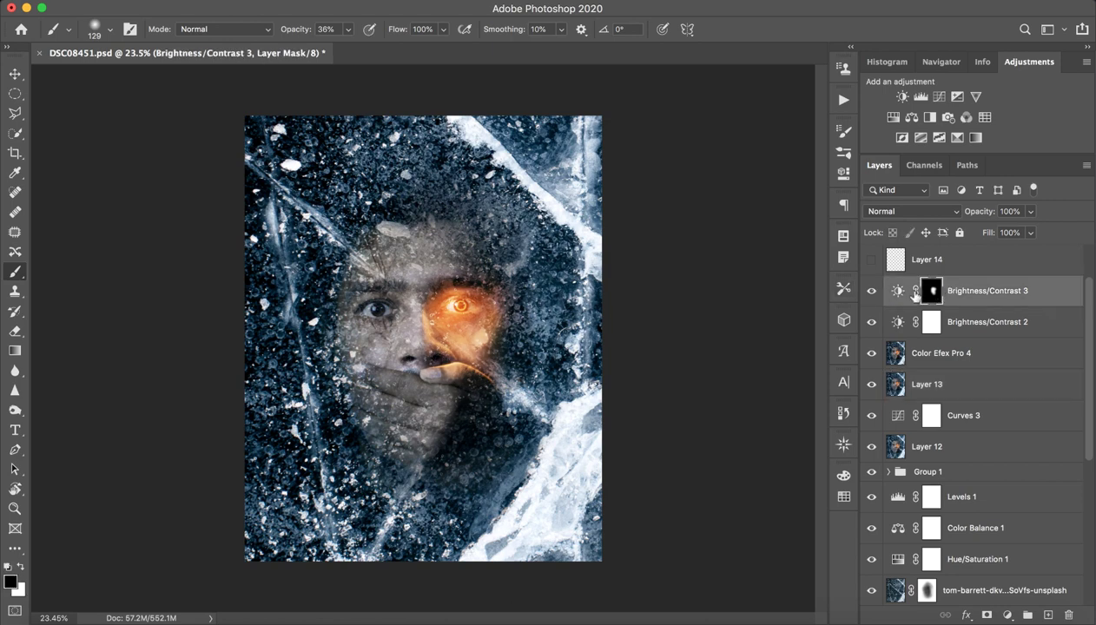
left_click(899, 295)
double_click(899, 295)
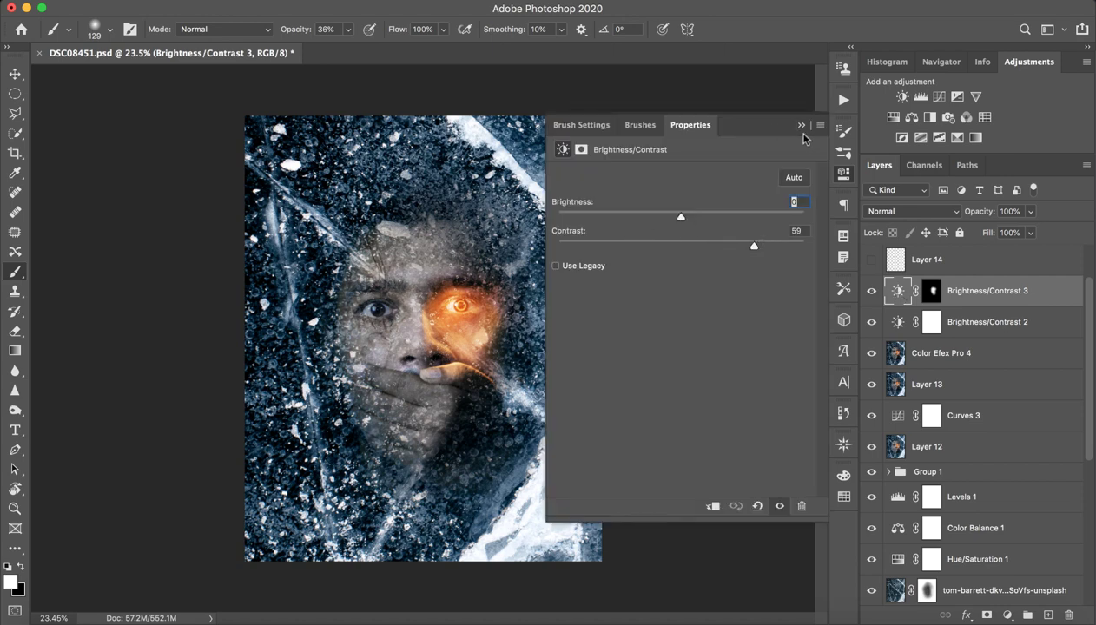
left_click(802, 127)
Turn on and select Layer 14 at the top of the stack.
left_click(951, 259)
left_click(871, 260)
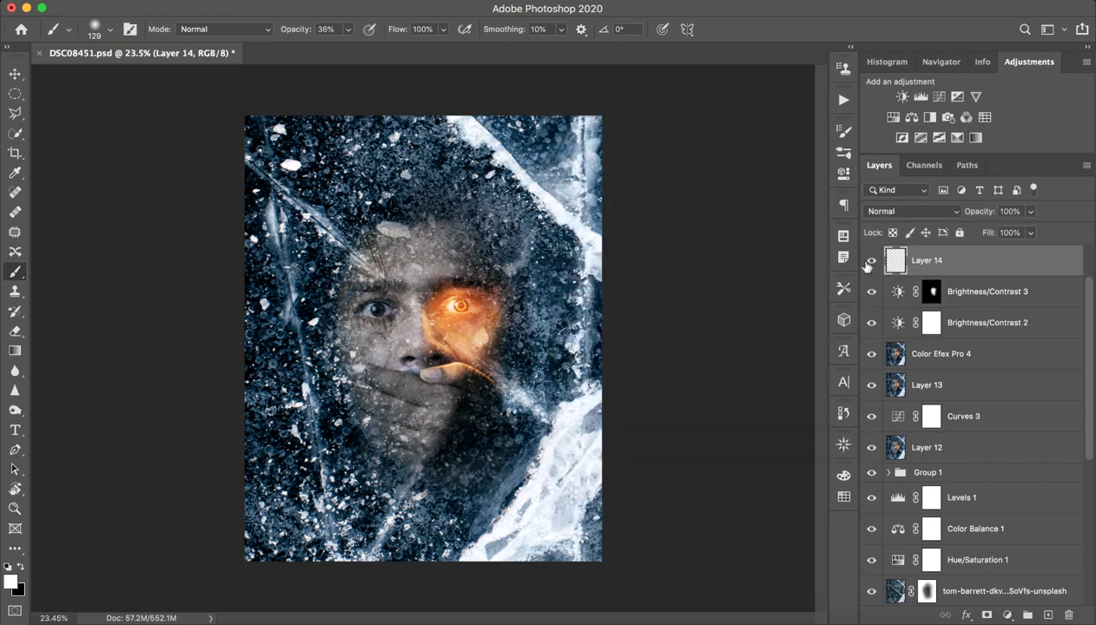
key("z")
scroll(869, 287, "up", 3)
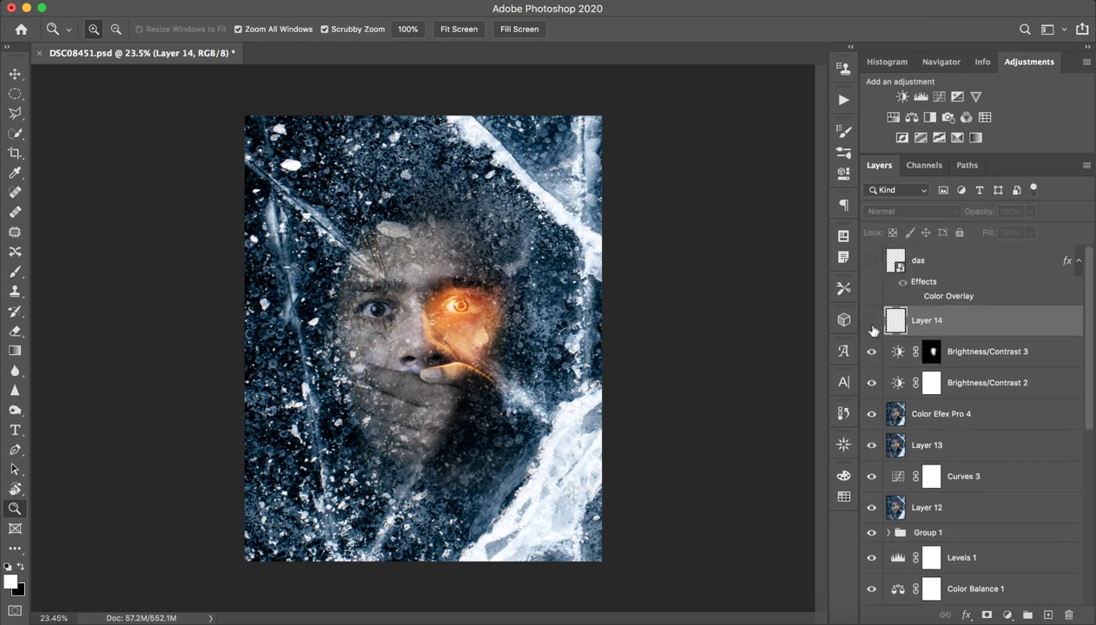
Show and select the das signature layer, then zoom to check the logo near the bottom edge.
left_click(872, 261)
left_click(960, 263)
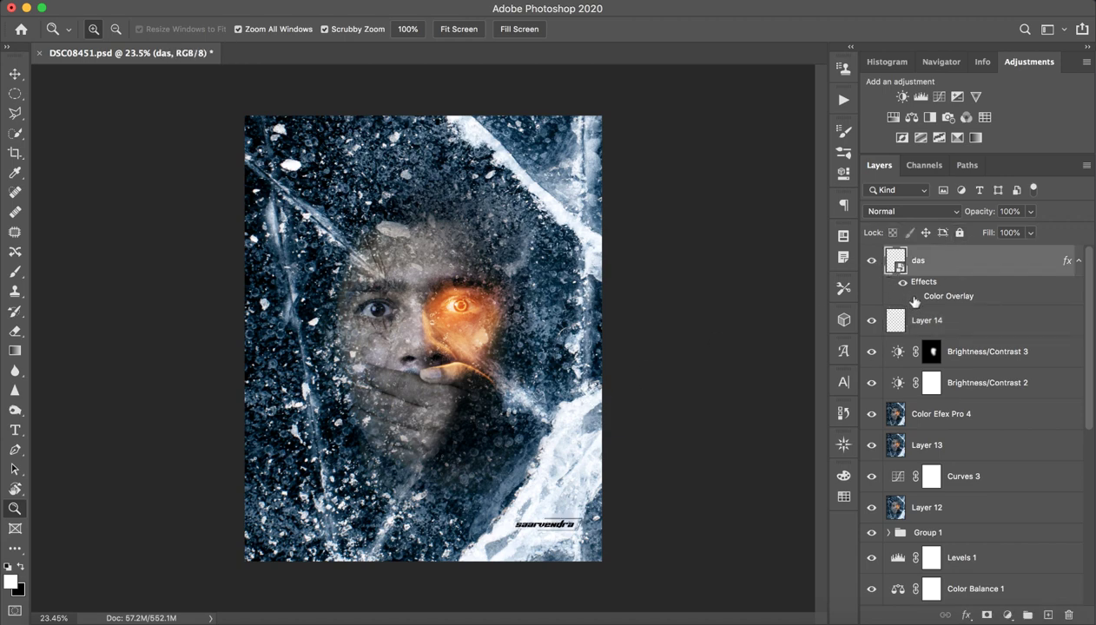
left_click_drag(589, 386, 584, 385)
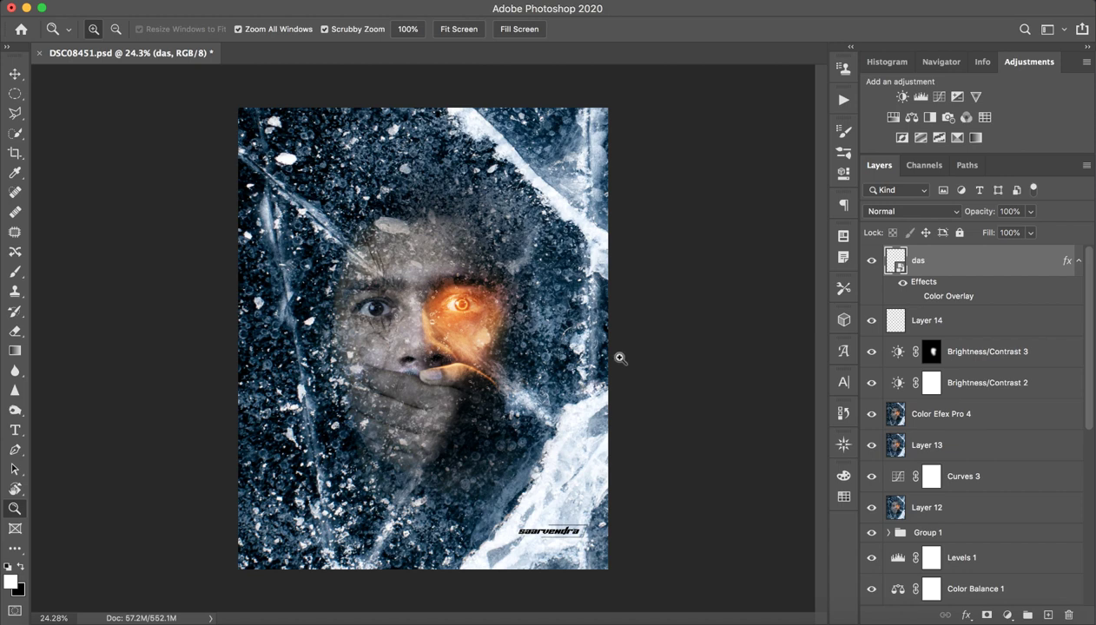
mouse_move(556, 309)
left_mouse_down()
mouse_move(540, 310)
mouse_move(568, 305)
left_mouse_up()
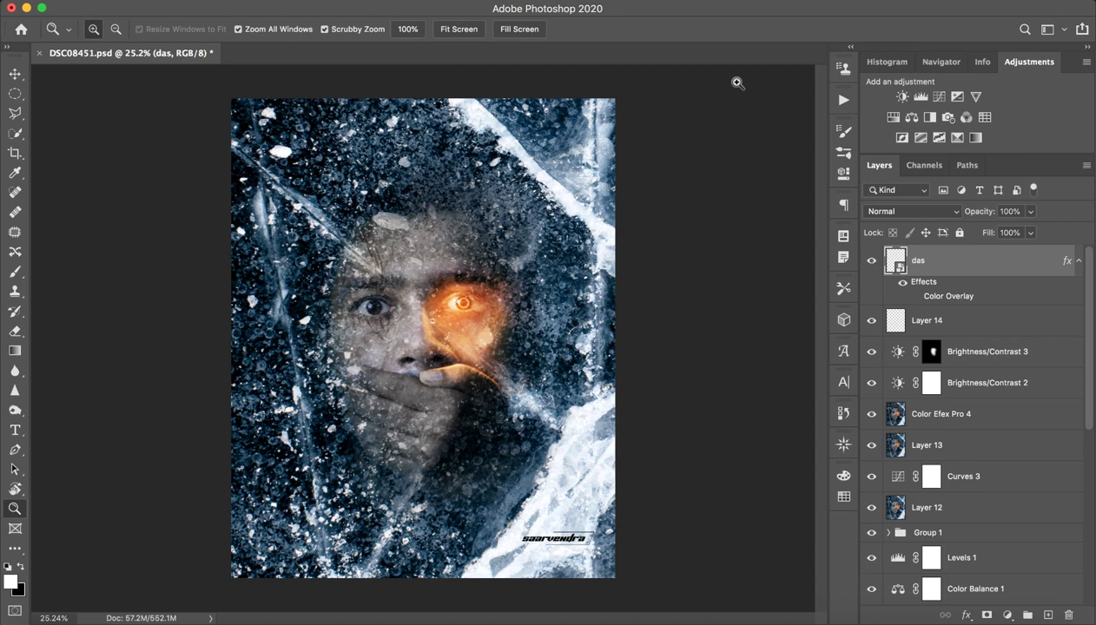
left_click(740, 5)
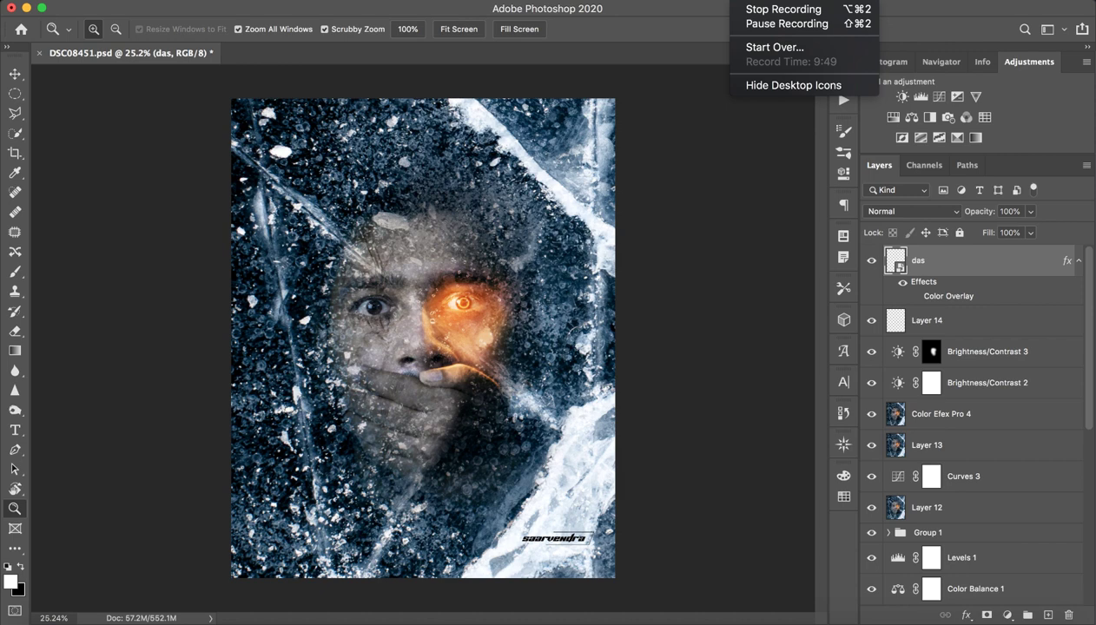
left_click(702, 5)
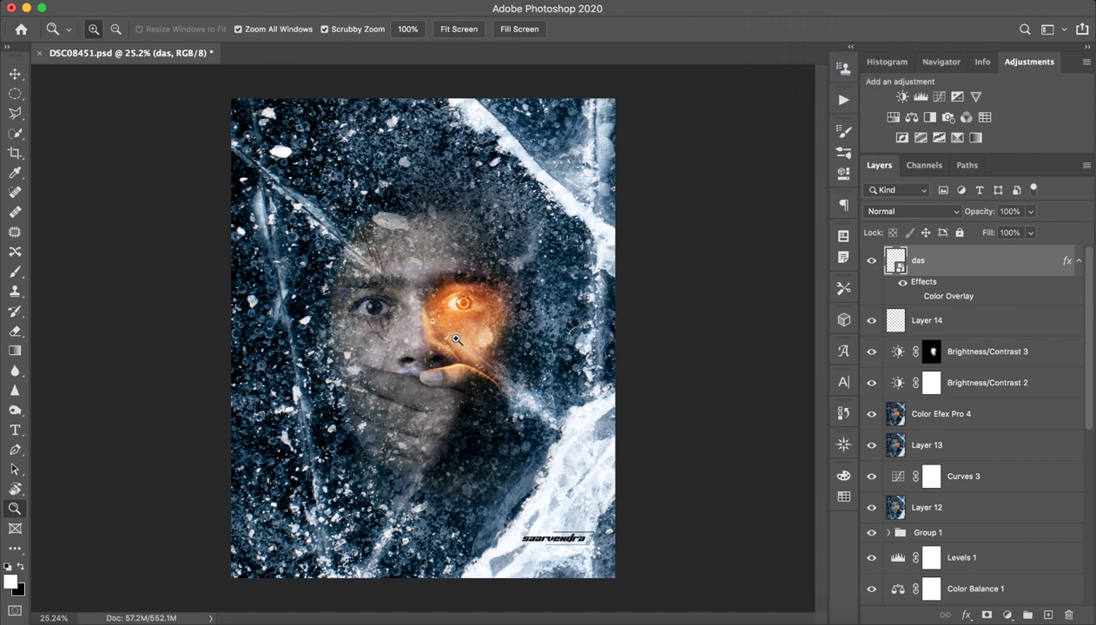
scroll(456, 339, "up", 2)
scroll(456, 338, "down", 4)
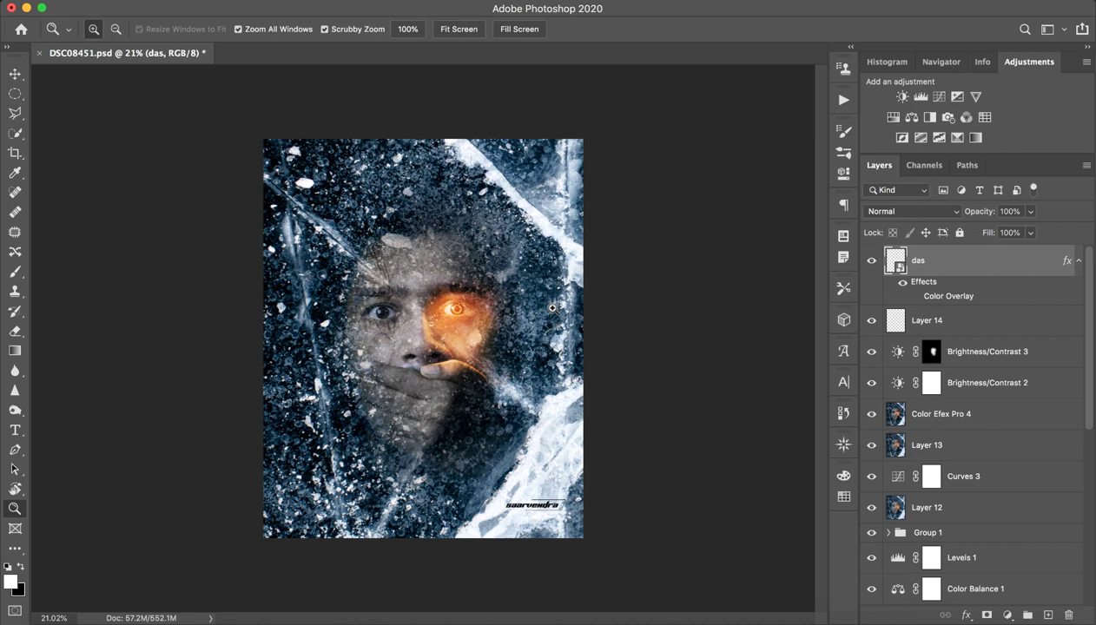
left_click(737, 5)
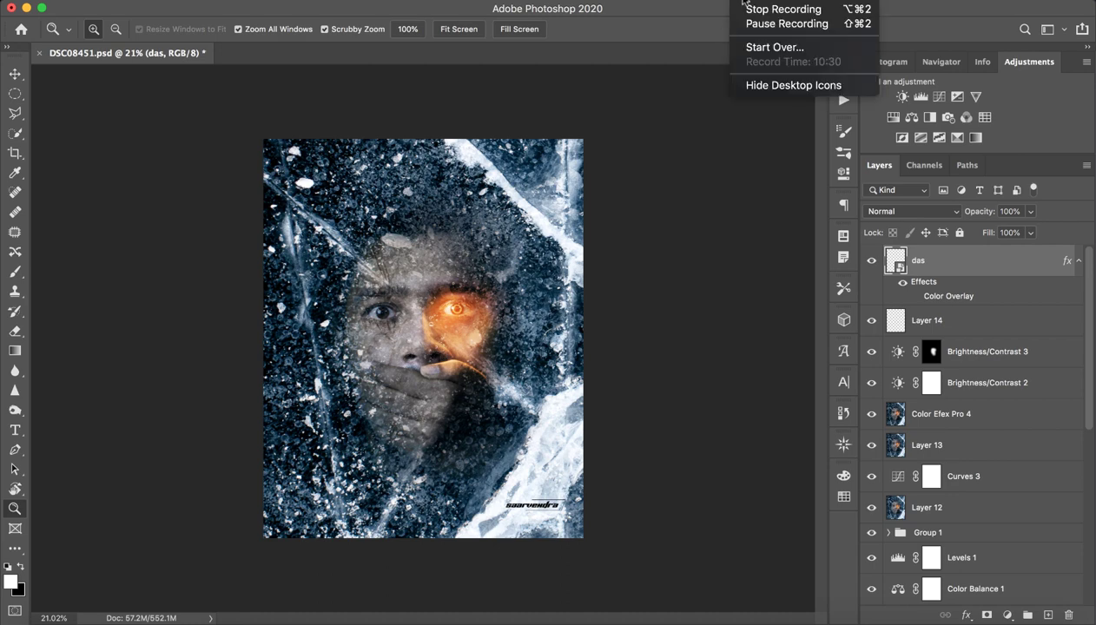